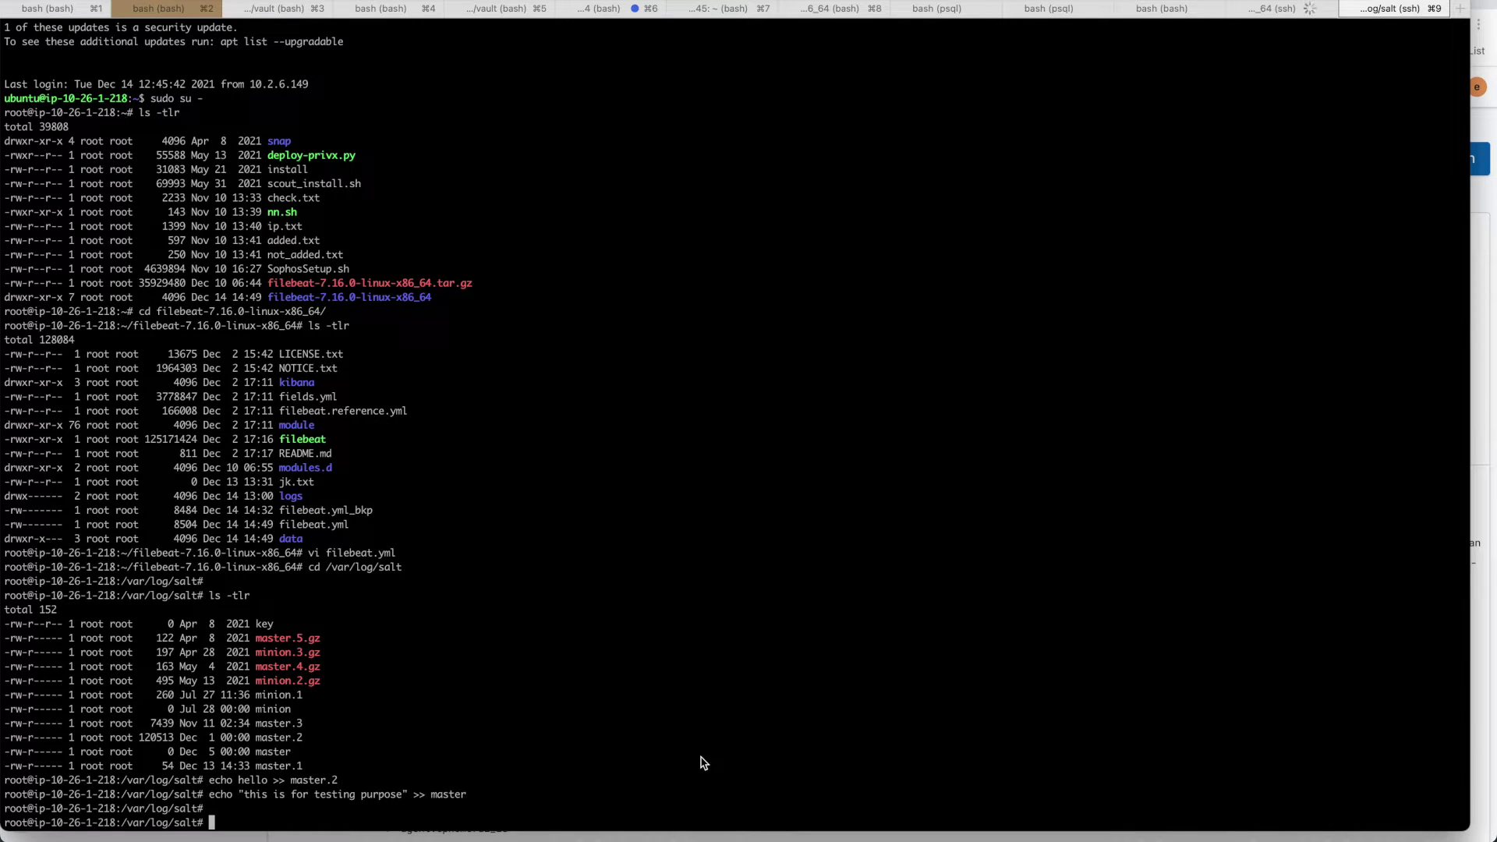
Return to the home directory and list its contents with ls -ltr.
key("Return")
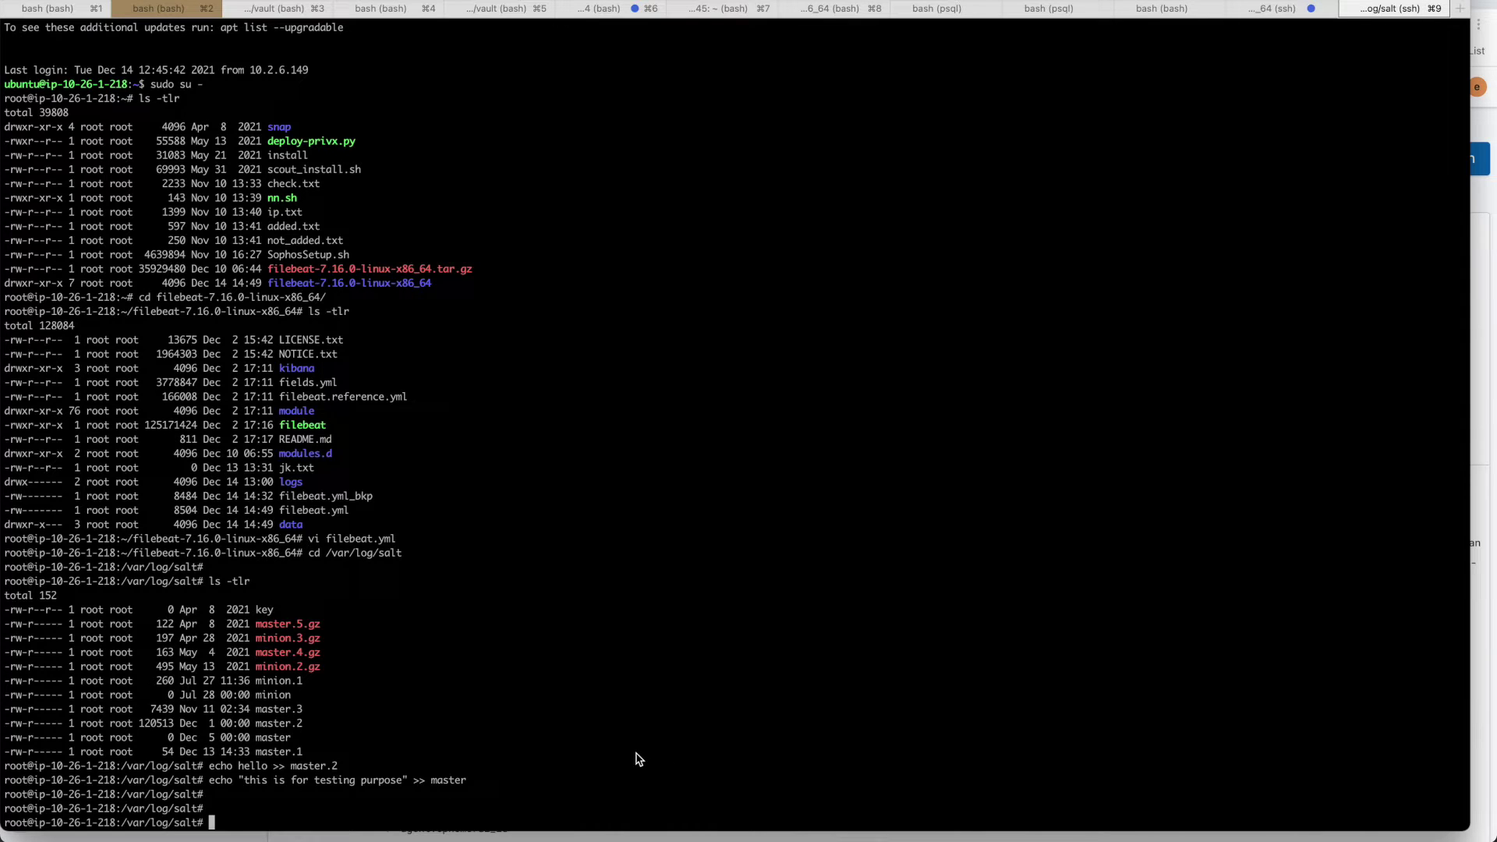
key("Return")
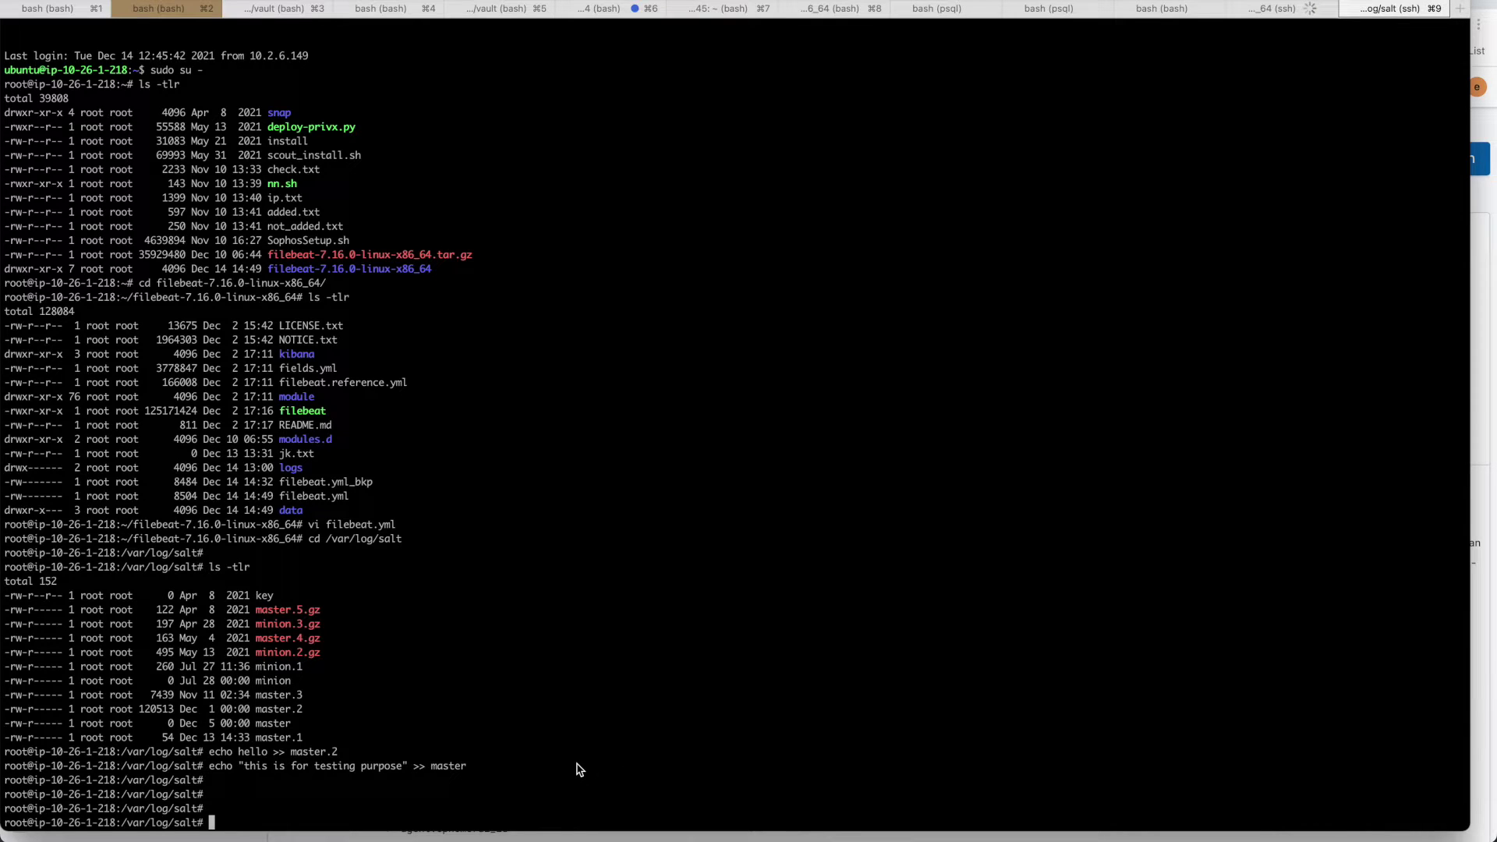
key("Return")
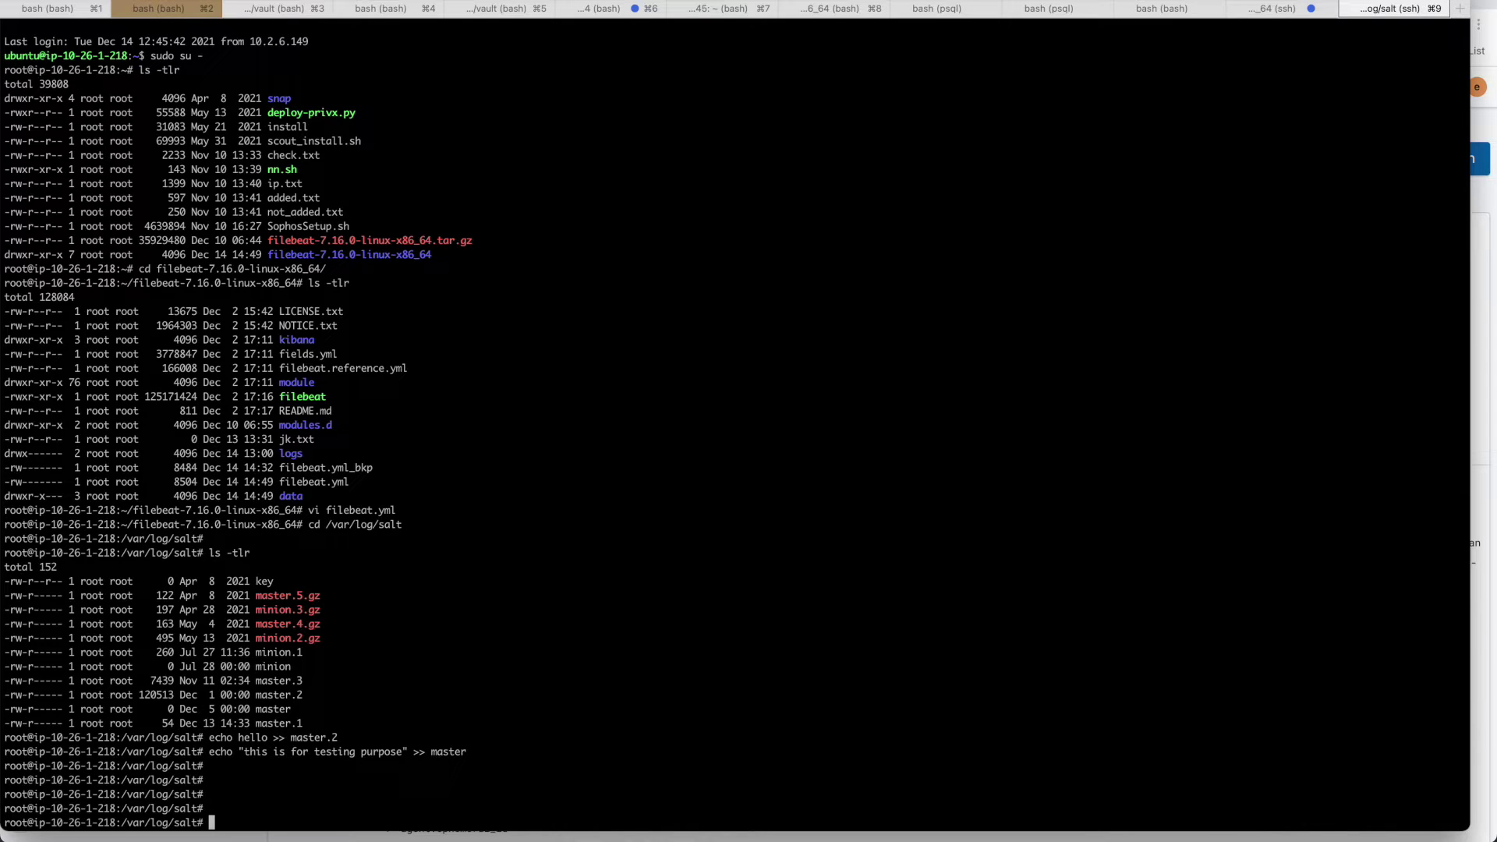
type("cd")
key("Return")
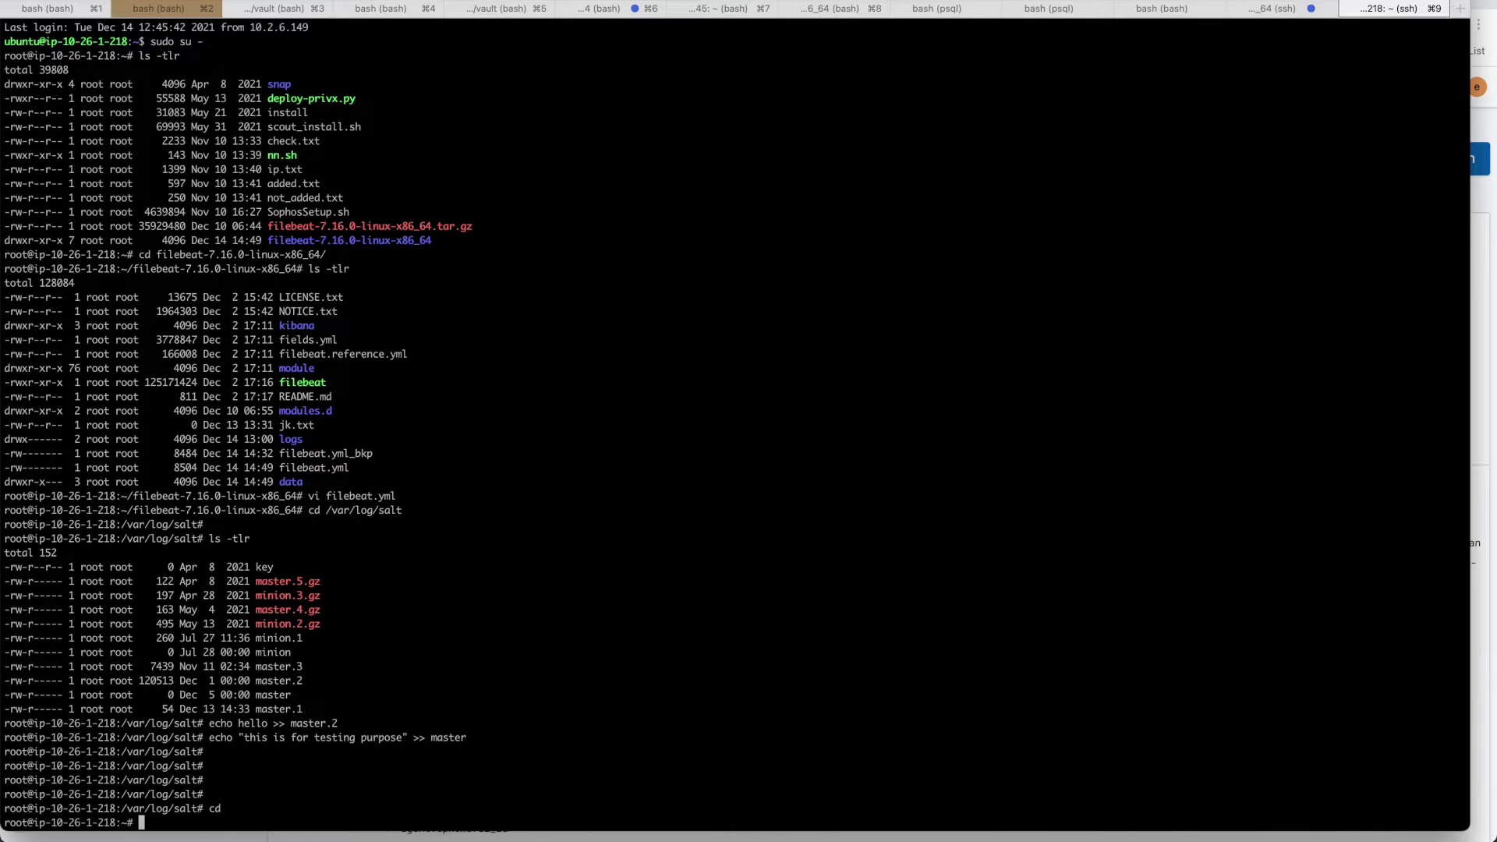
key("Return")
key("Return")
key("Return")
key("Return")
key("Return")
key("Return")
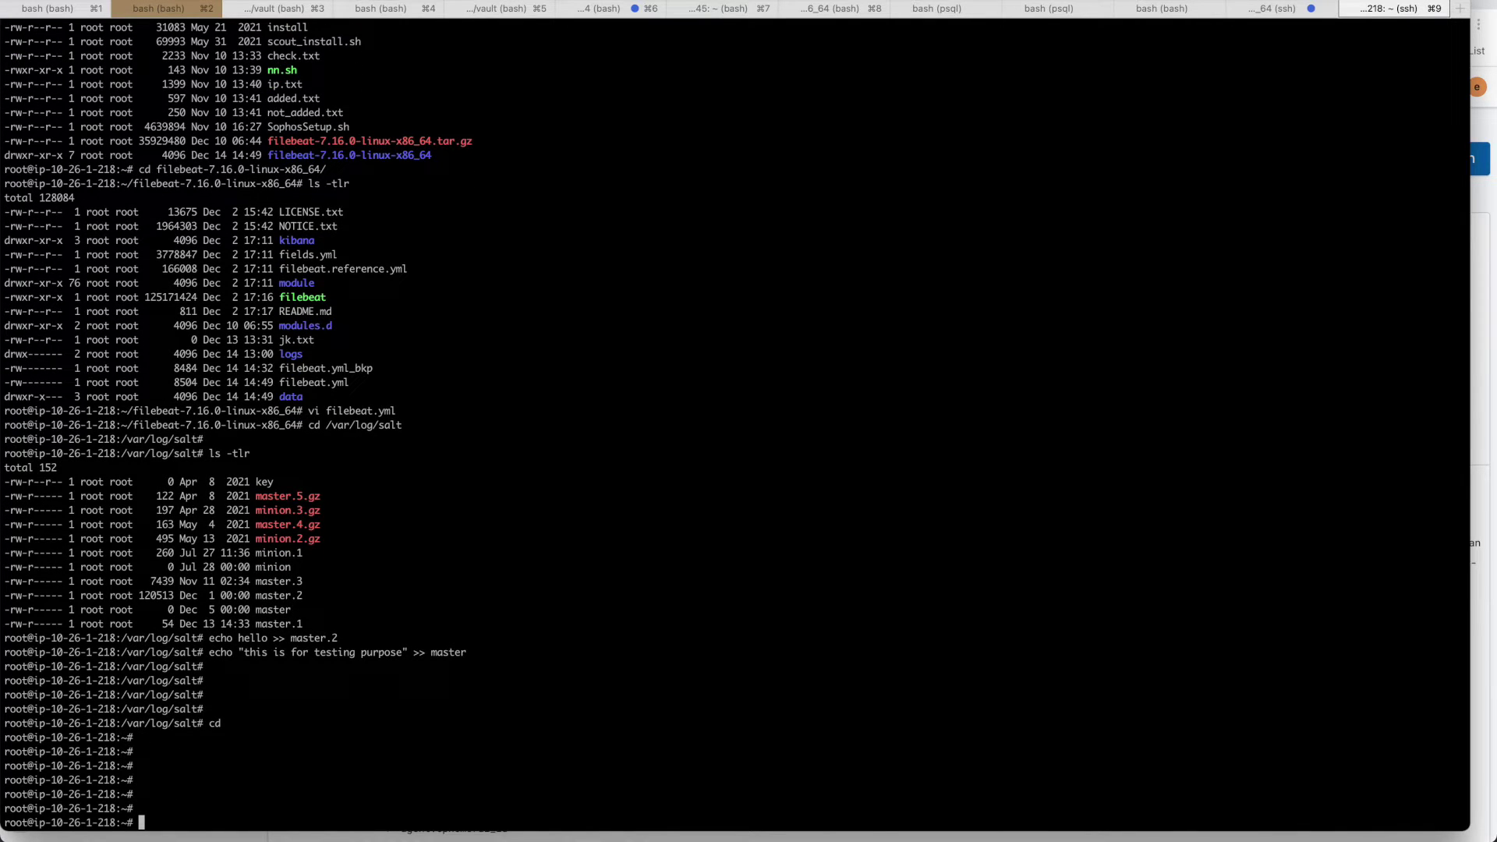
type("ls -ltr")
key("Return")
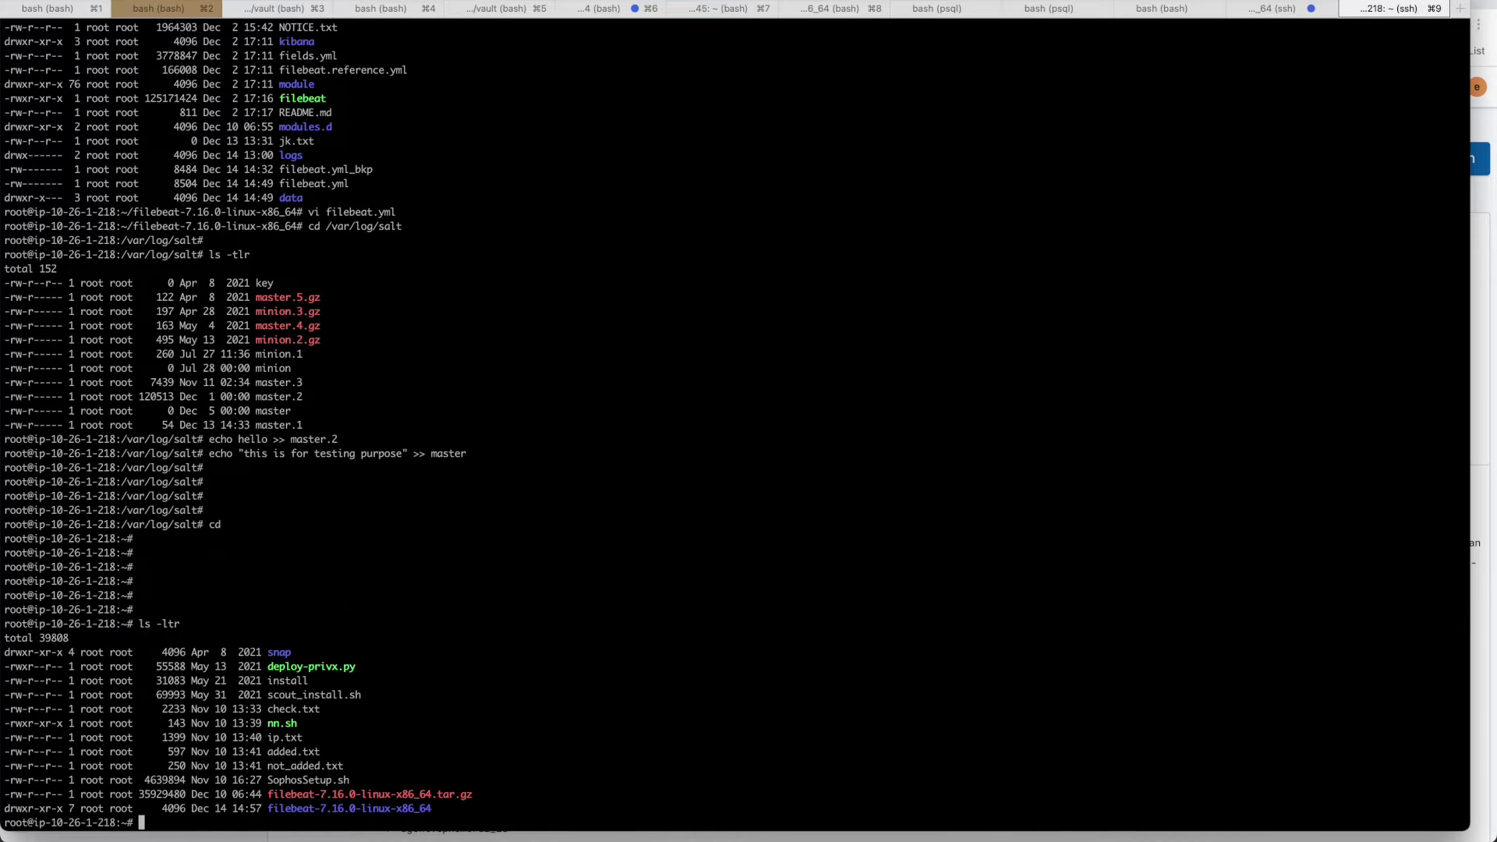
Move into filebeat-7.16.0-linux-x86_64 and list its files with ls -ltr.
double_click(392, 795)
double_click(399, 816)
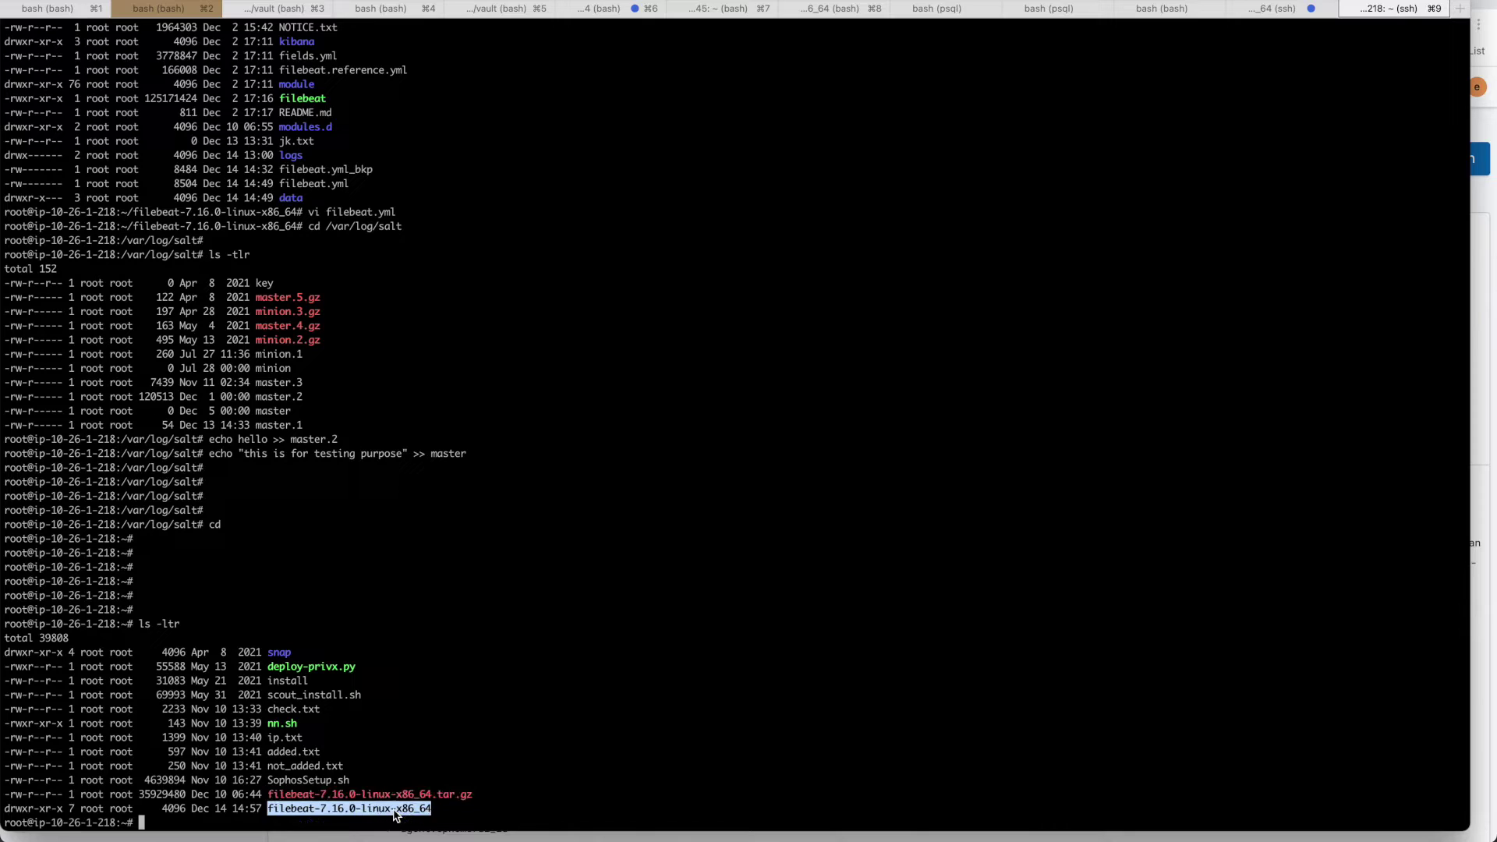
type("cd ")
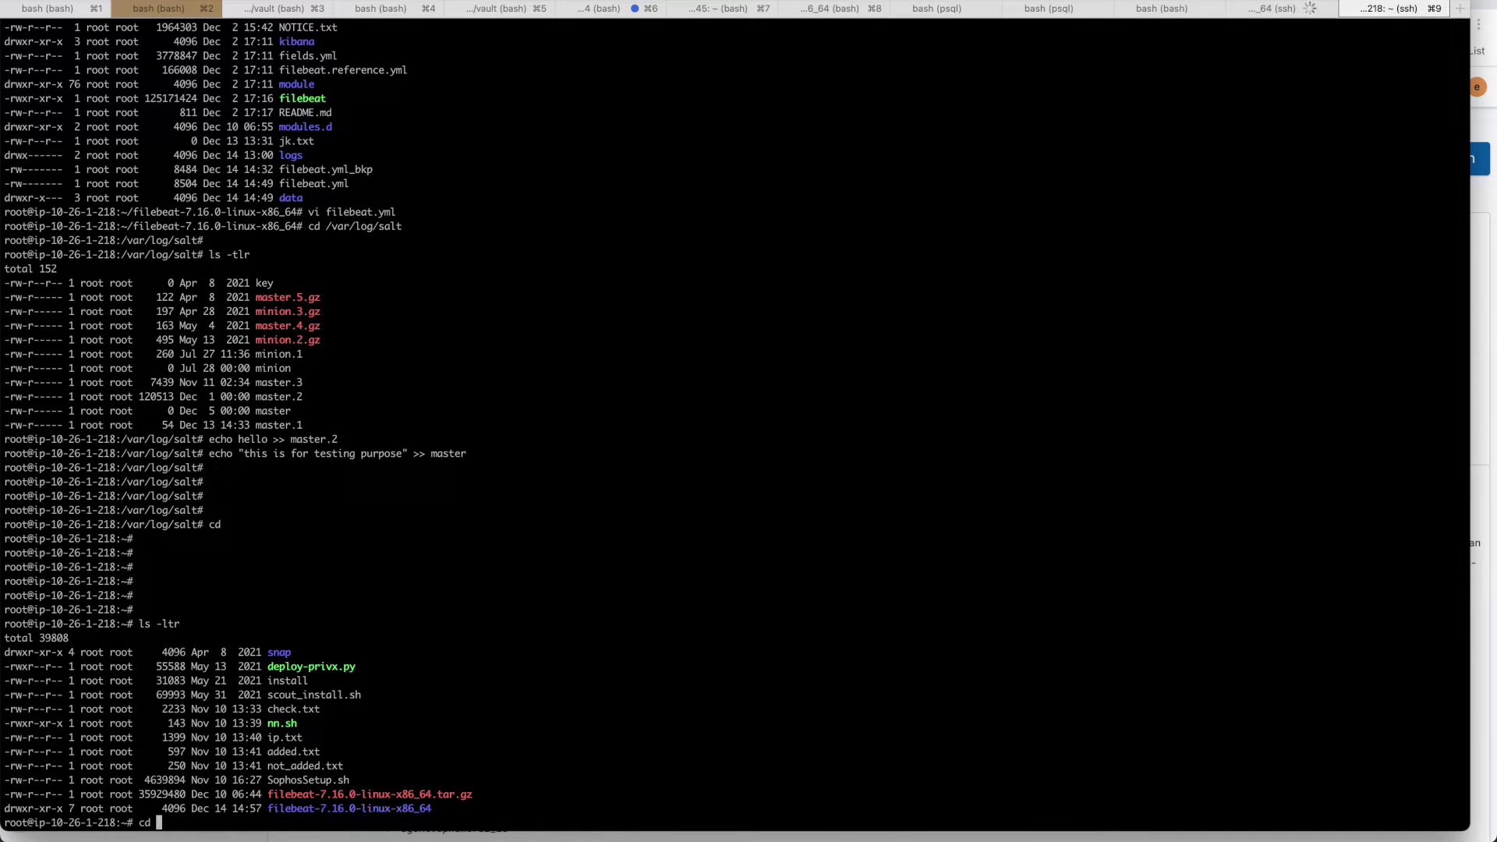
type("file")
key("Tab")
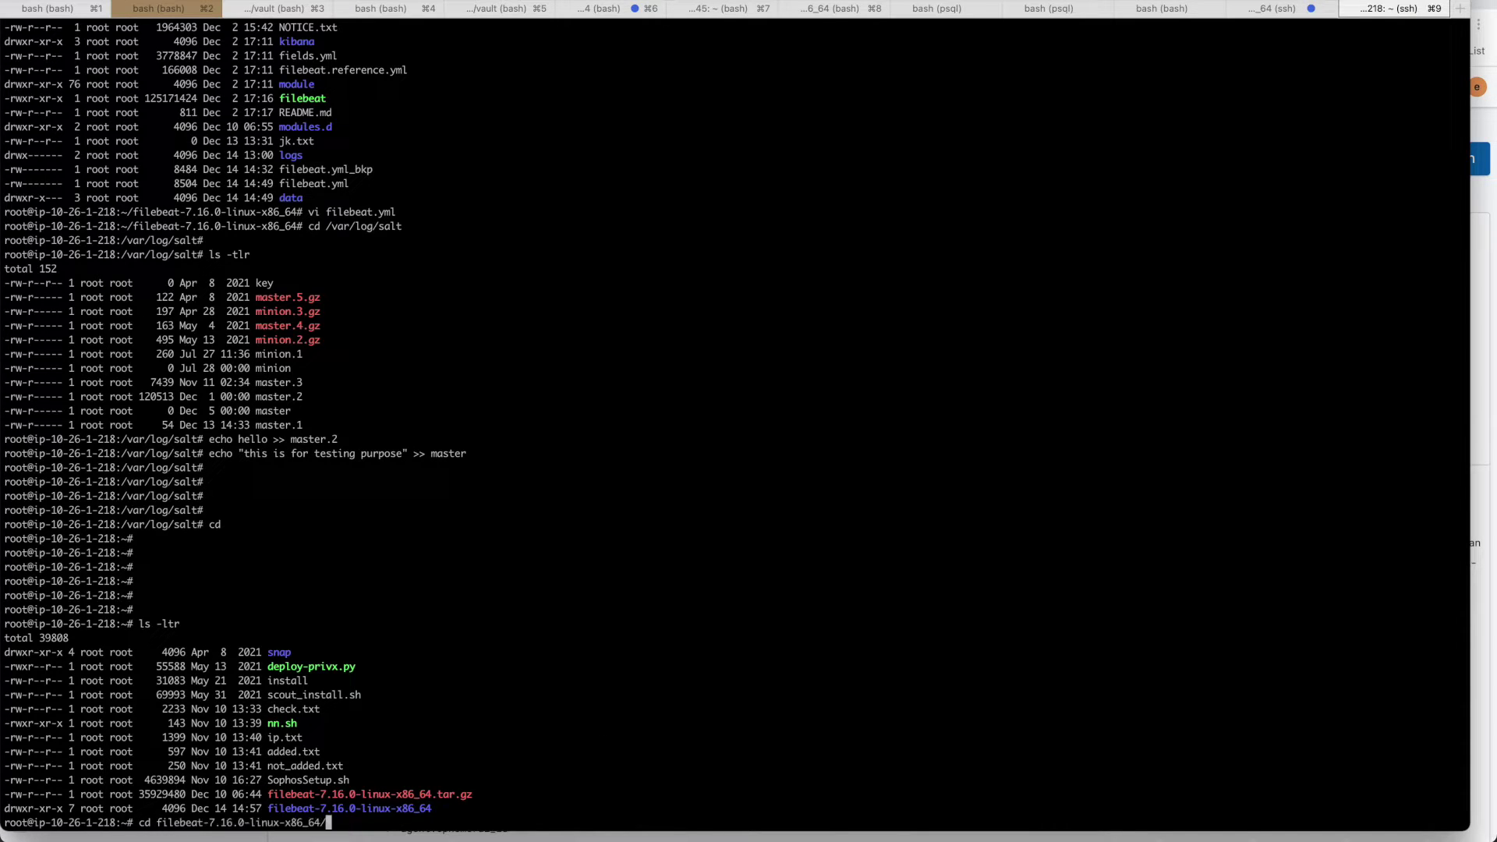
key("Return")
type("ls -ltr")
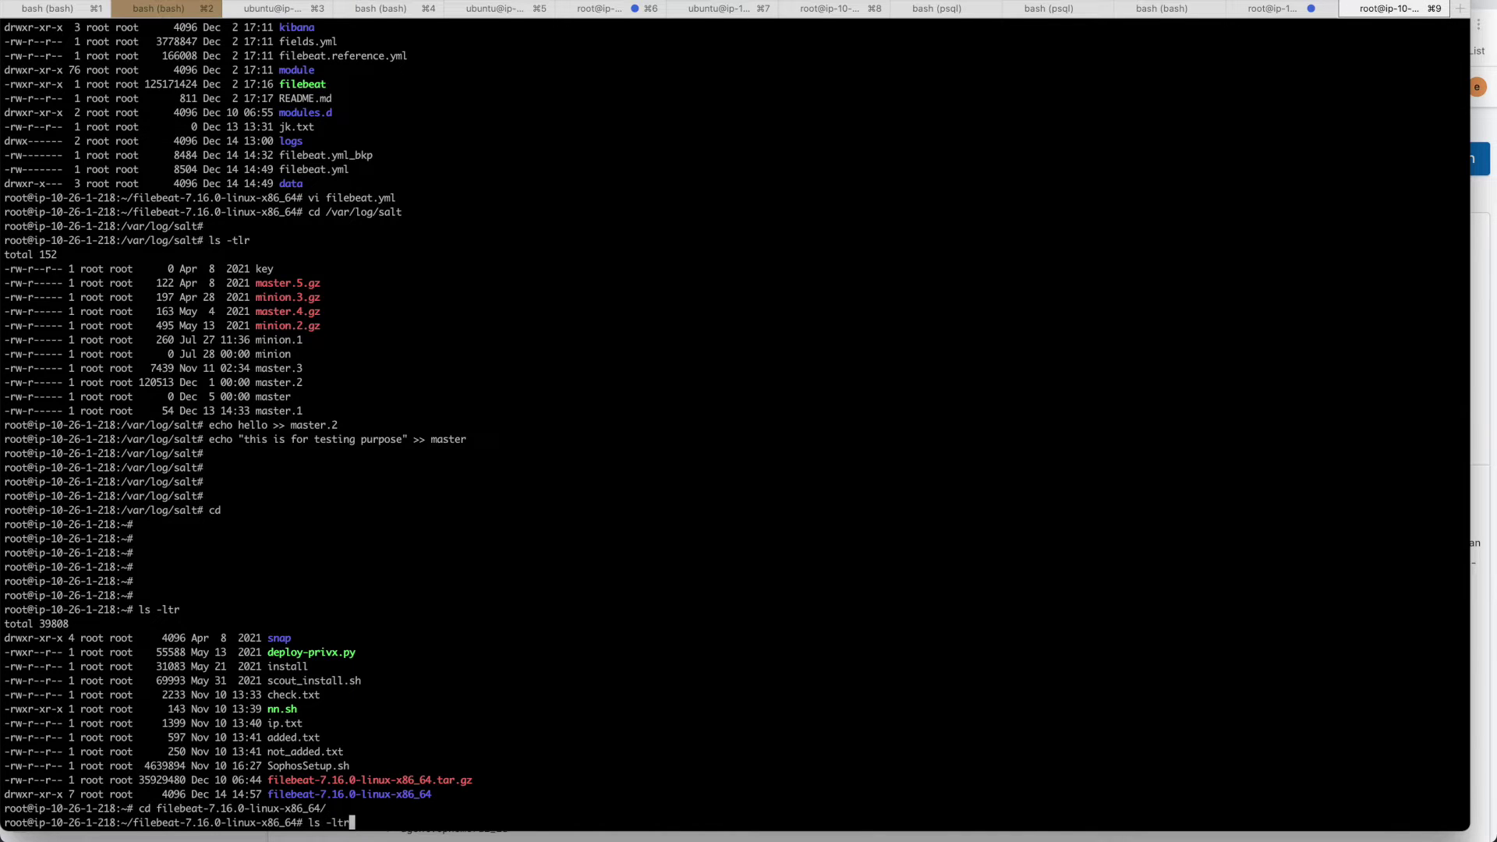
key("Return")
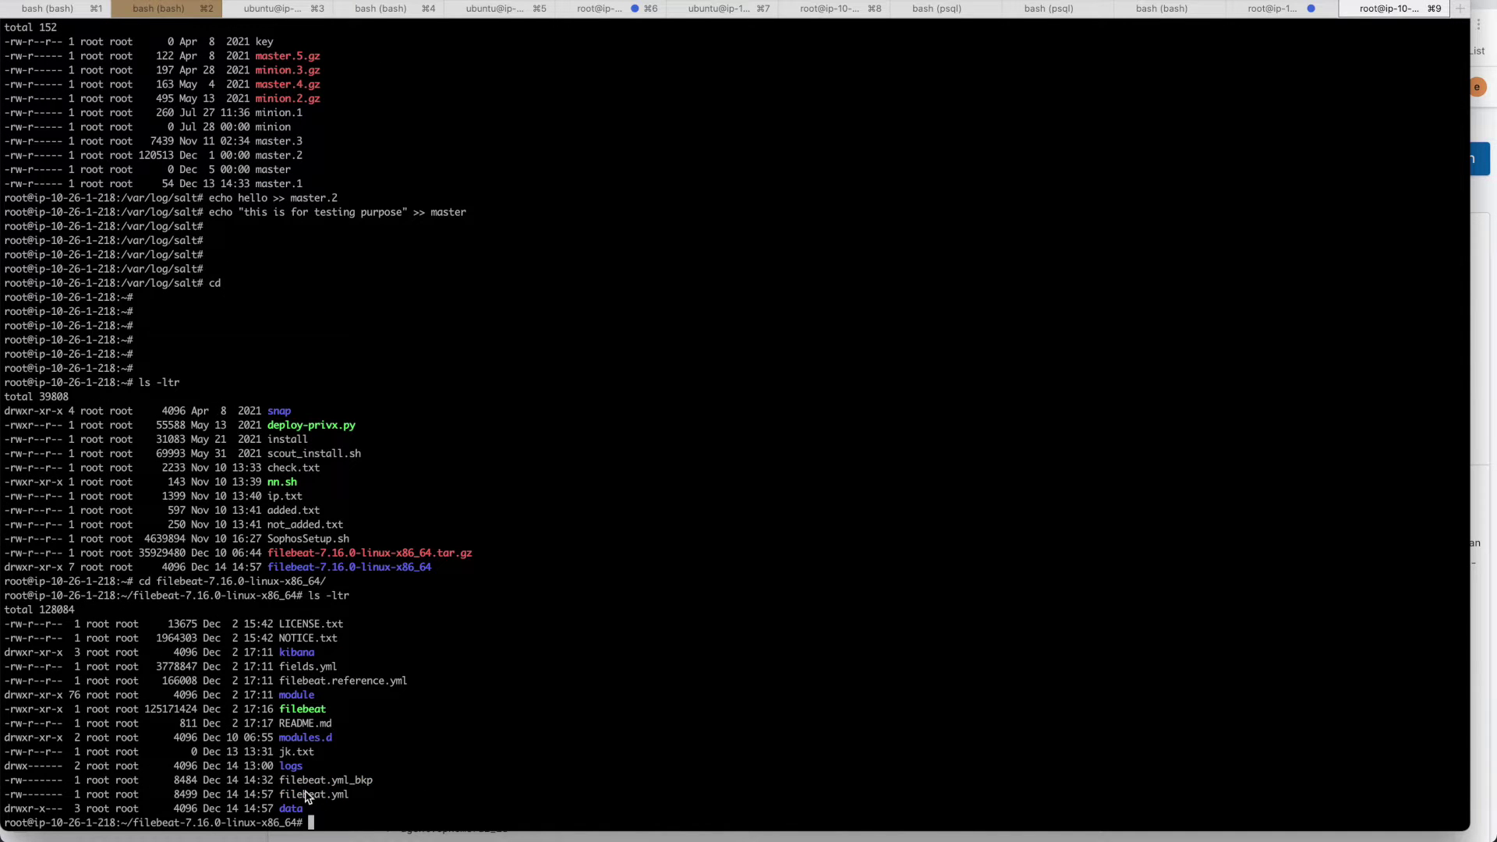
Copy the filebeat.yml name from the listing and enter 'vi filebeat.yml' at the prompt.
double_click(308, 796)
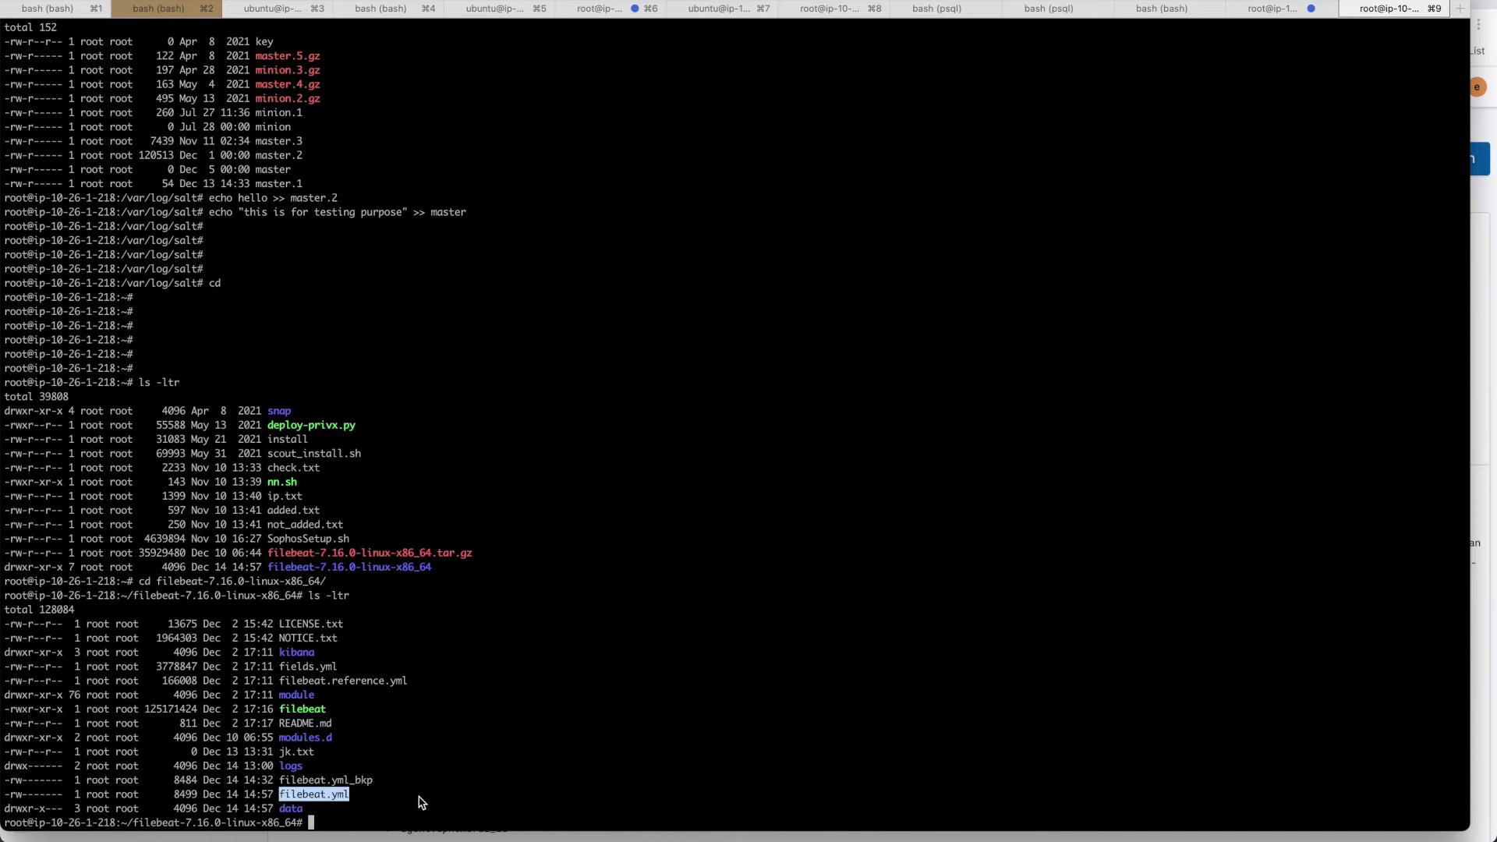
double_click(321, 711)
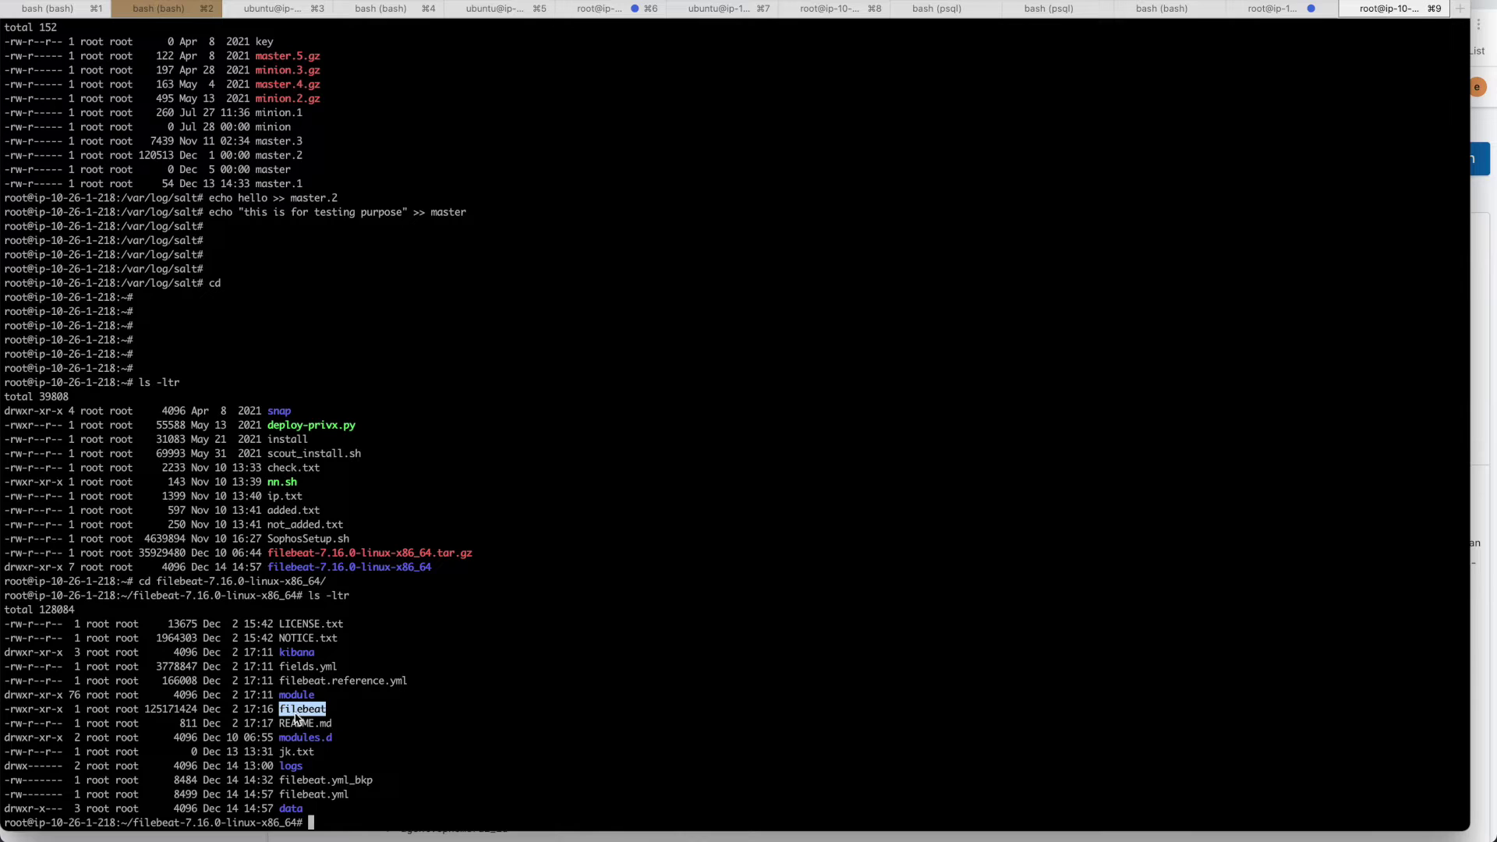
double_click(335, 796)
key("super+c")
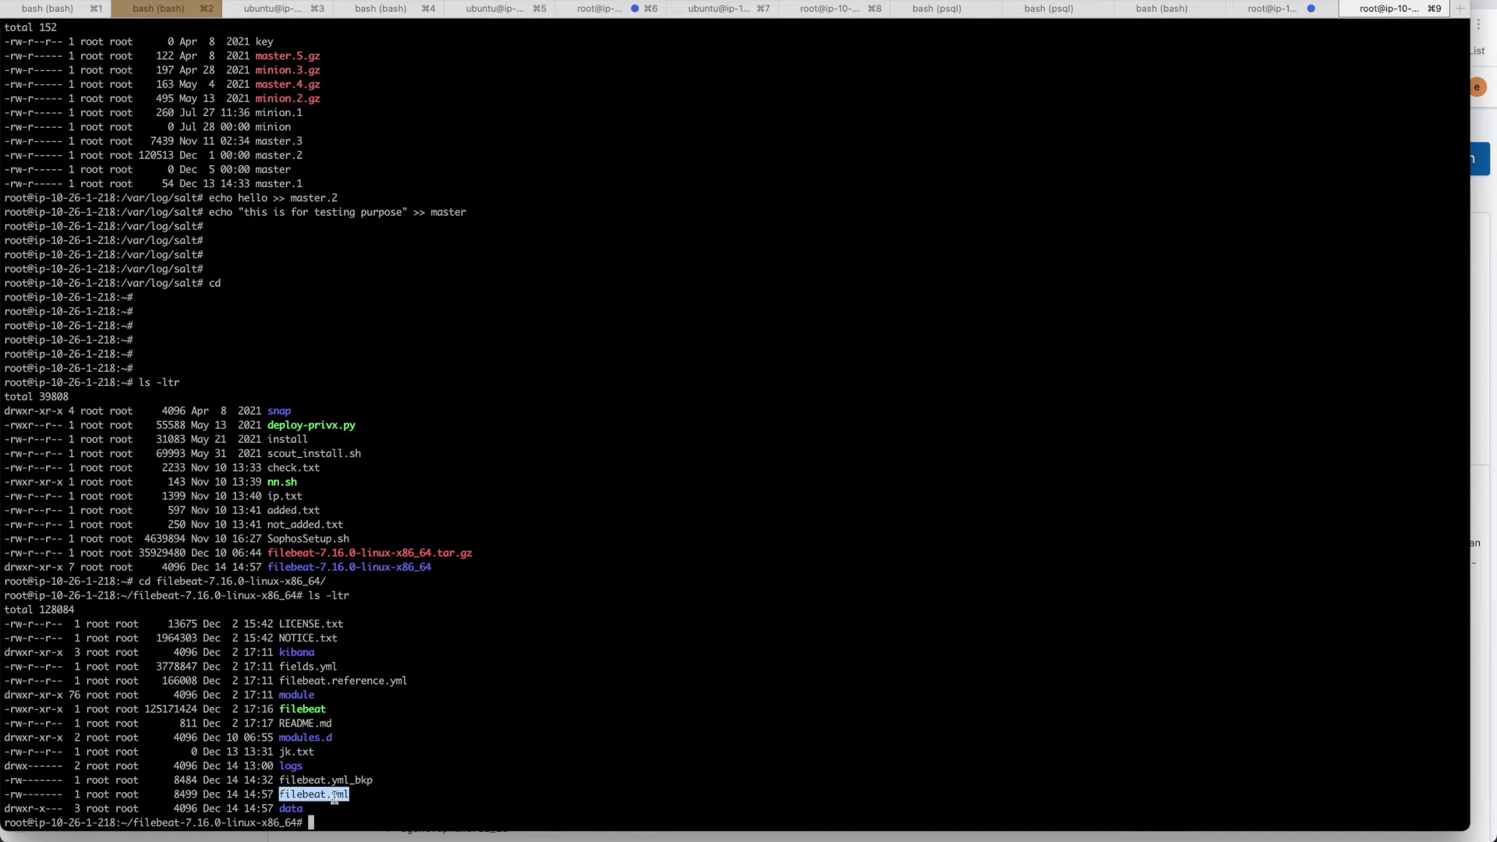
type("vi")
key("super+v")
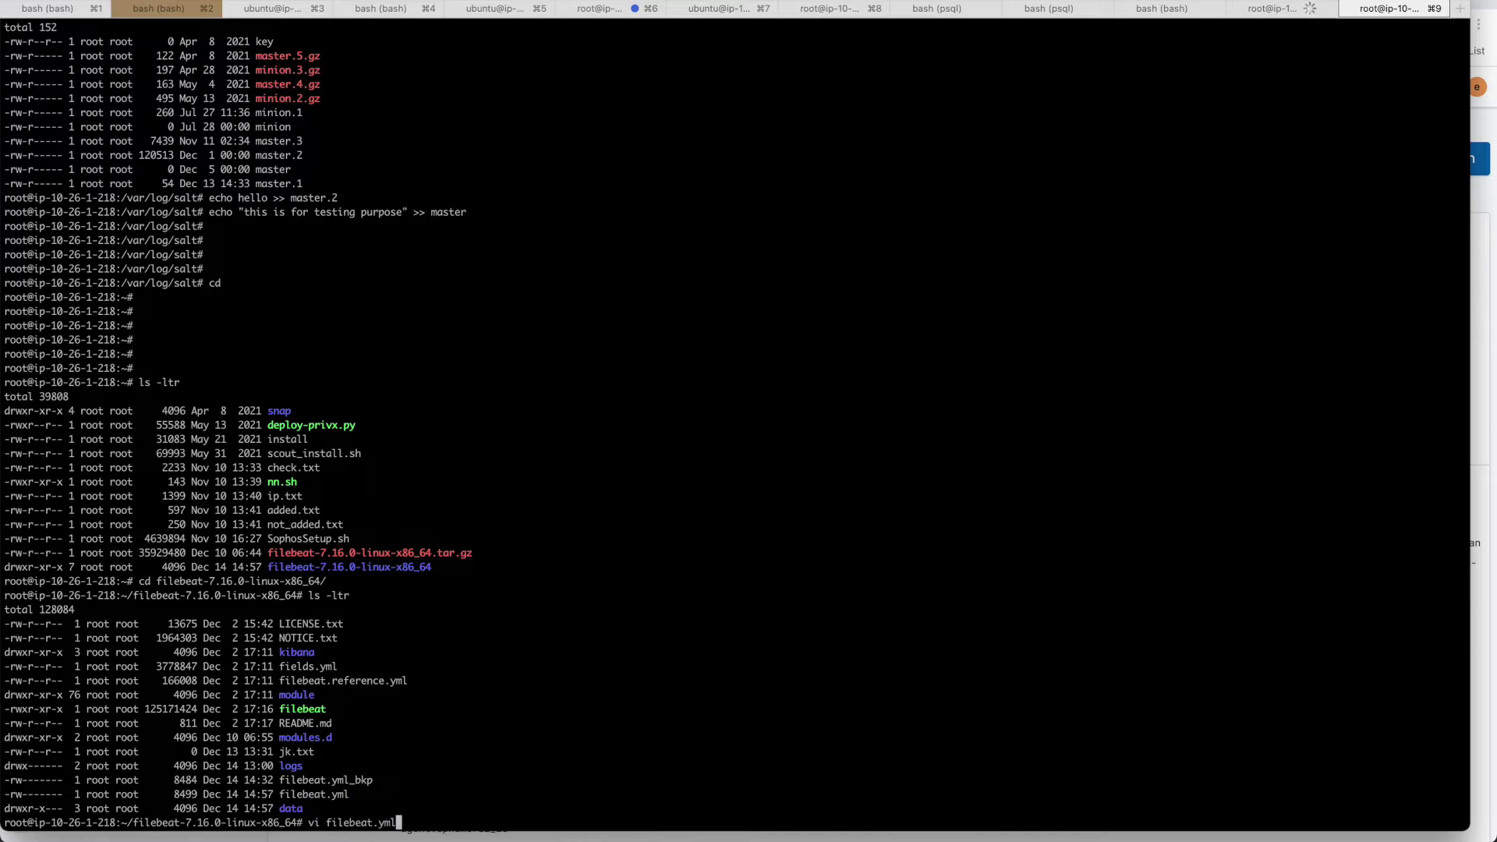
Open filebeat.yml in vi, check the /var/log/salt/master filestream input, then return to Kibana Discover.
key("Return")
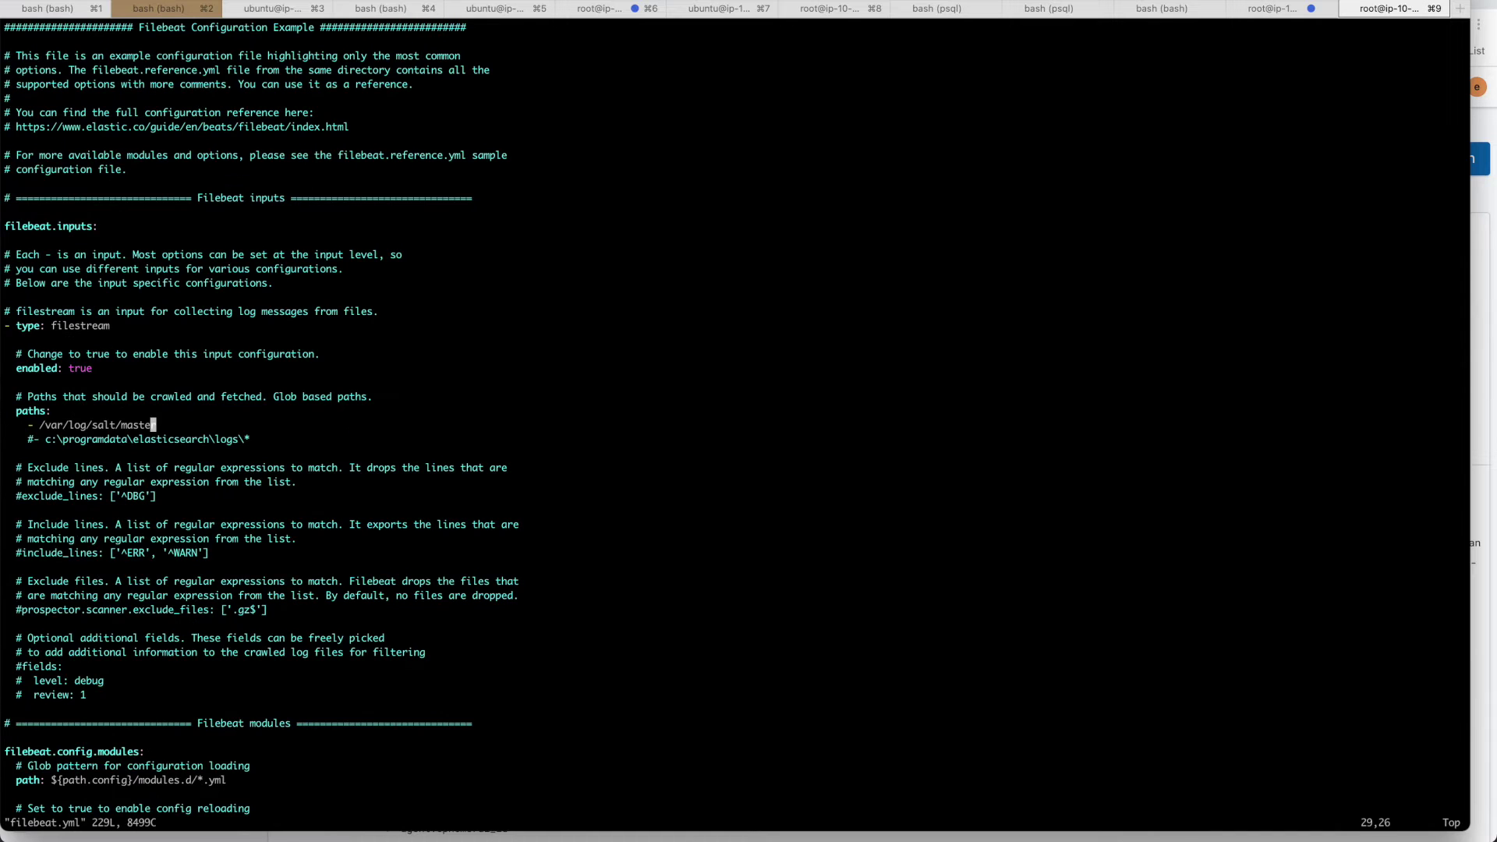
left_click(48, 410)
left_click(47, 368)
left_click(47, 326)
key("super+Tab")
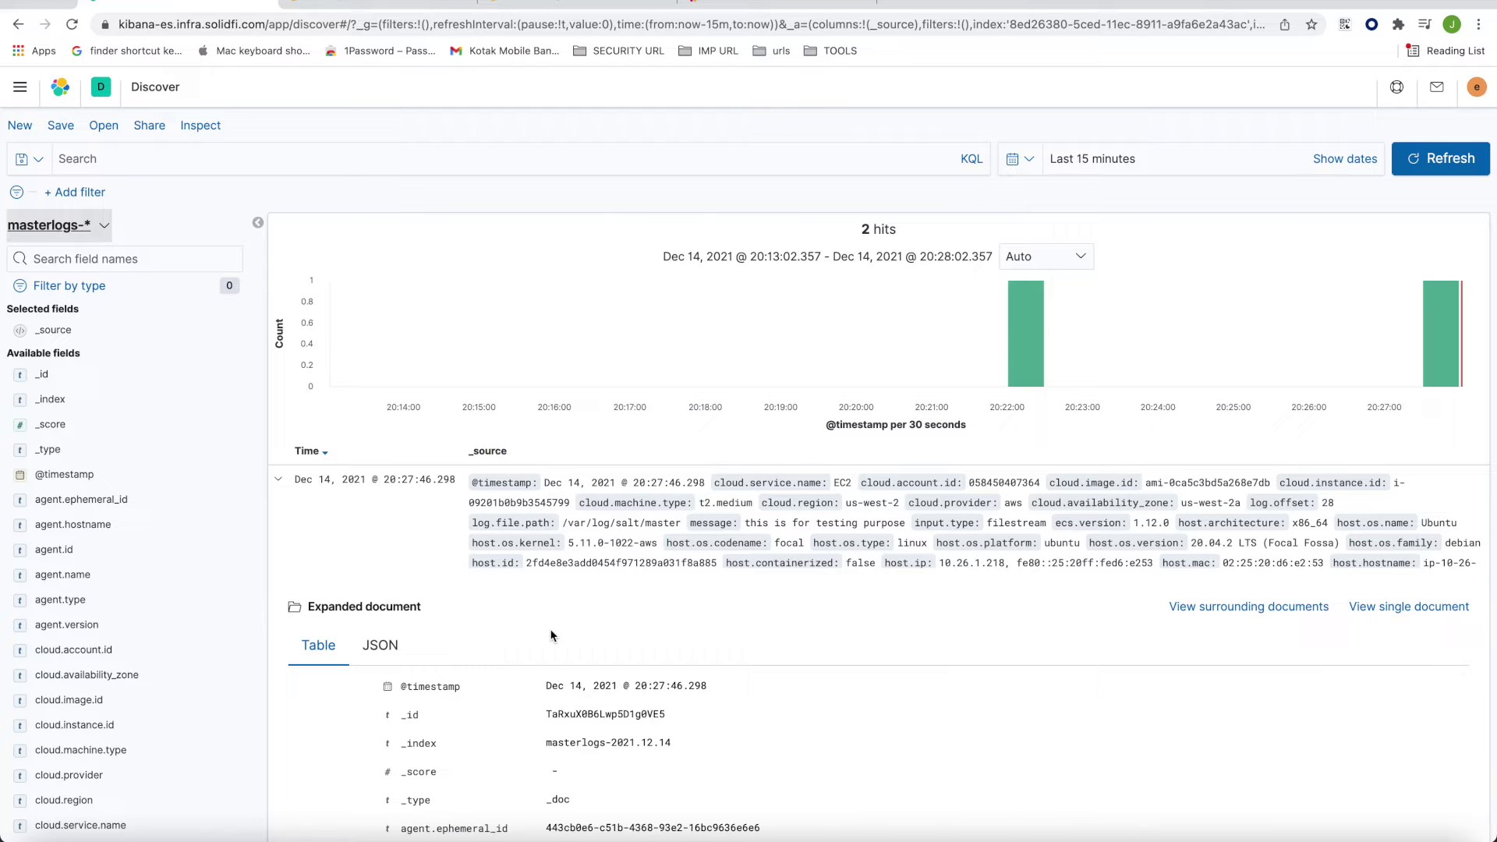
Go to Stack Management > Security > Roles and start a new role.
left_click(20, 87)
scroll(63, 668, "down", 5)
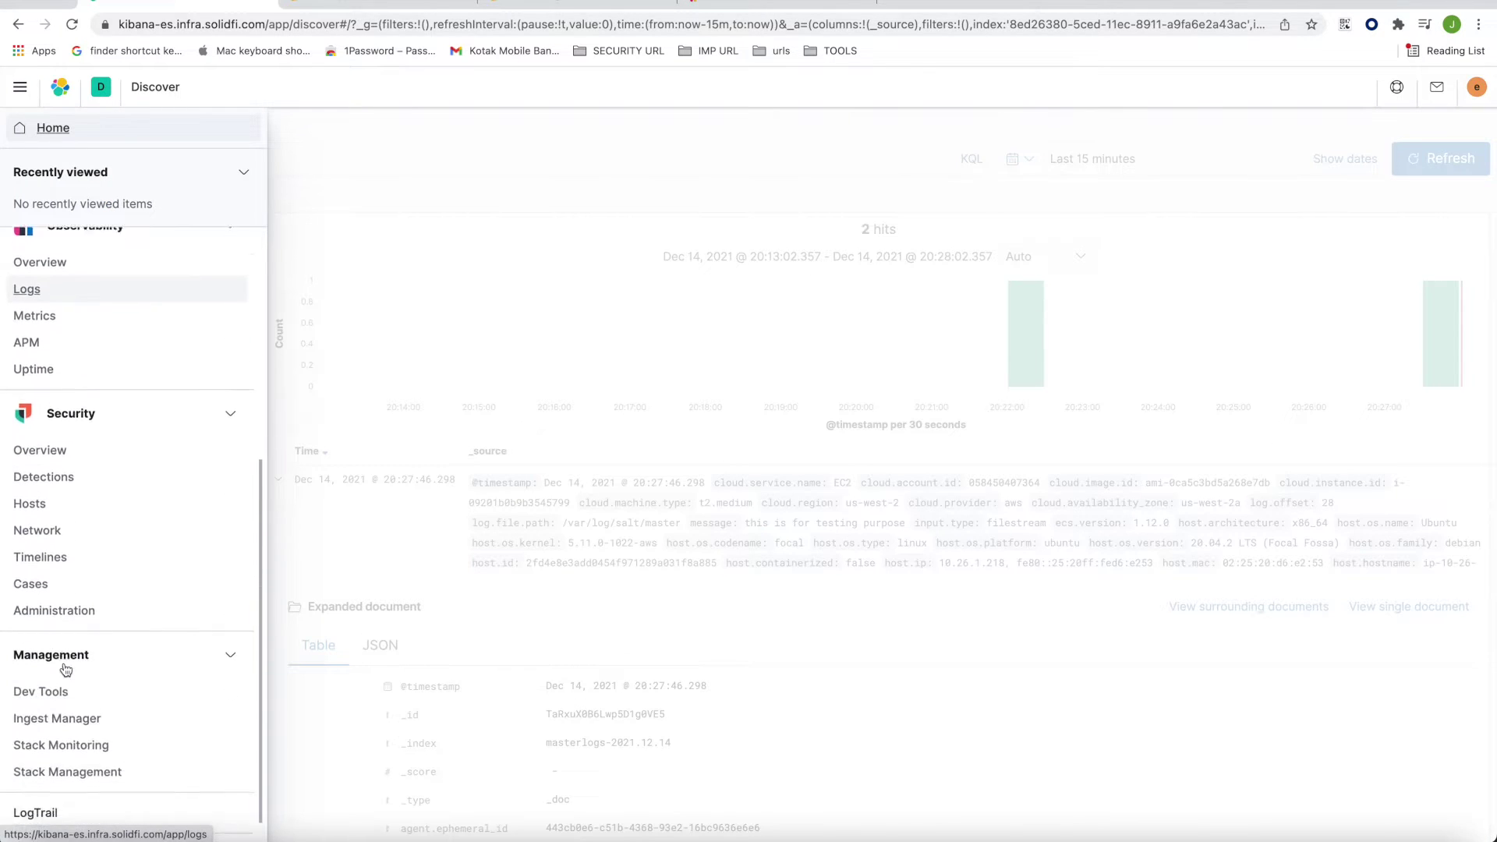
left_click(57, 756)
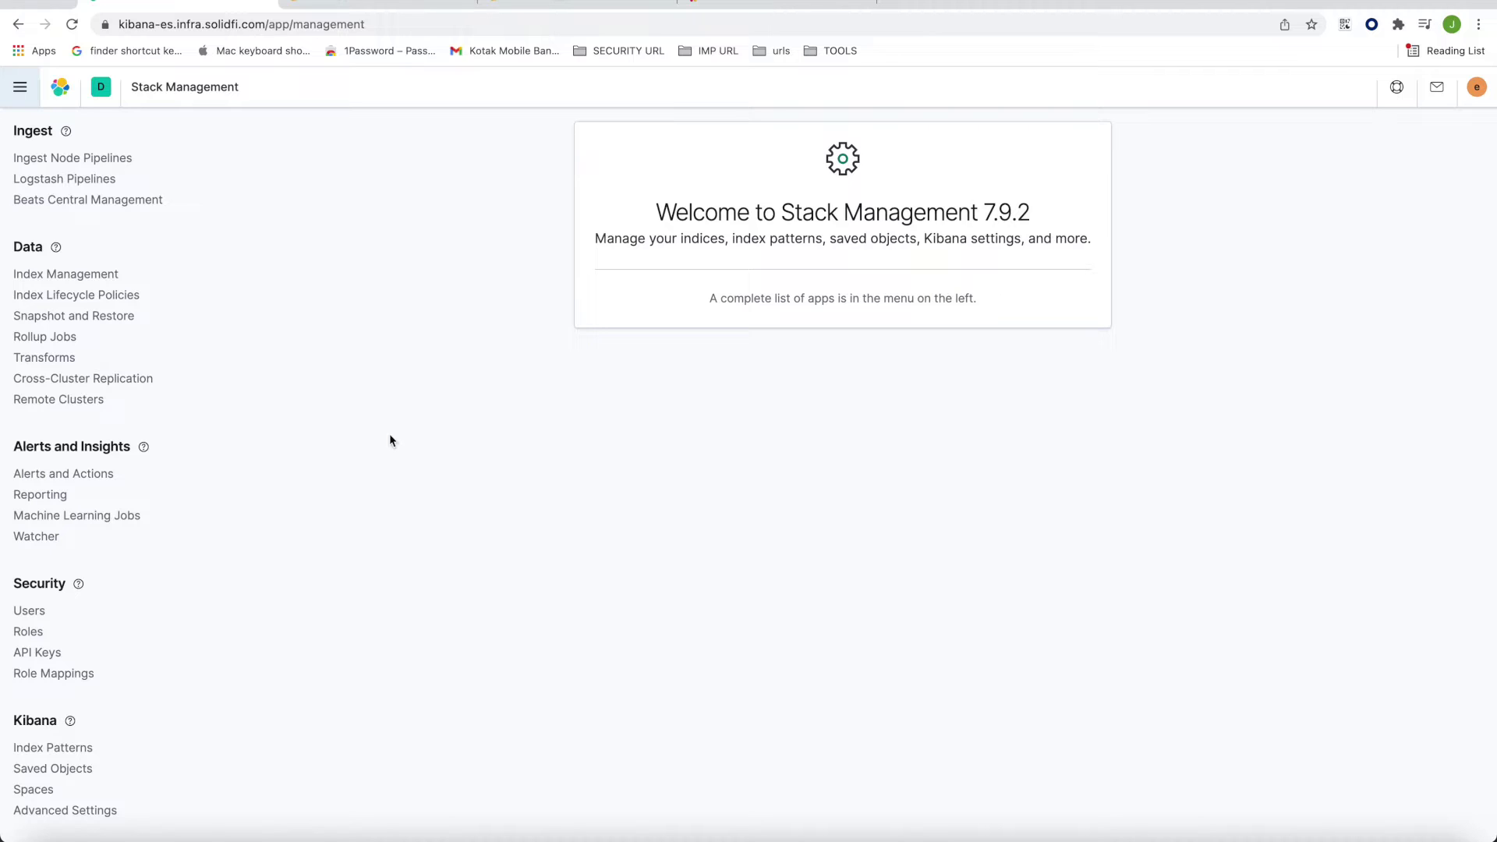
left_click(36, 636)
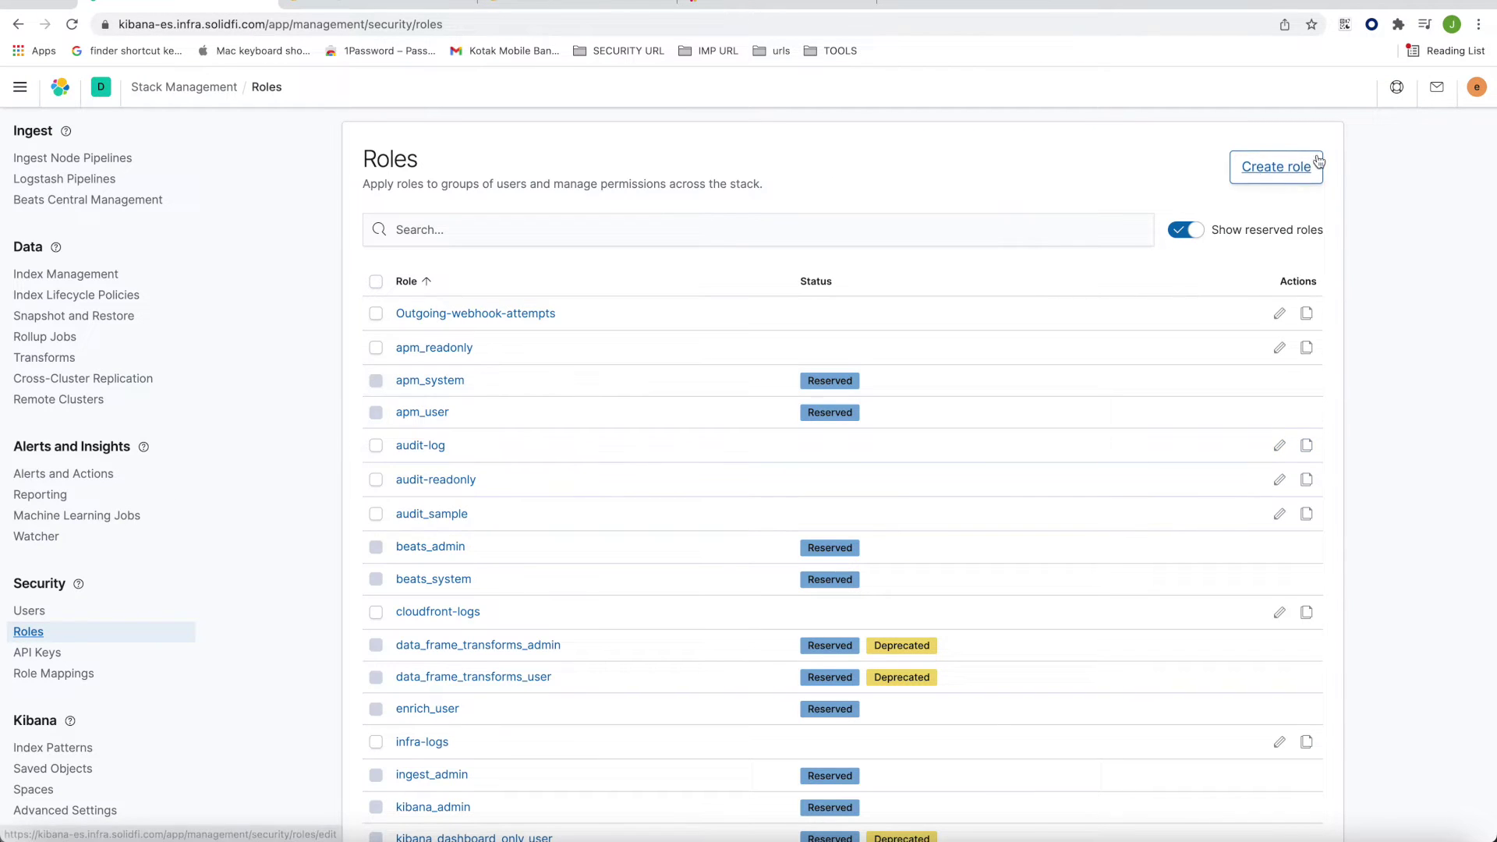
left_click(1284, 167)
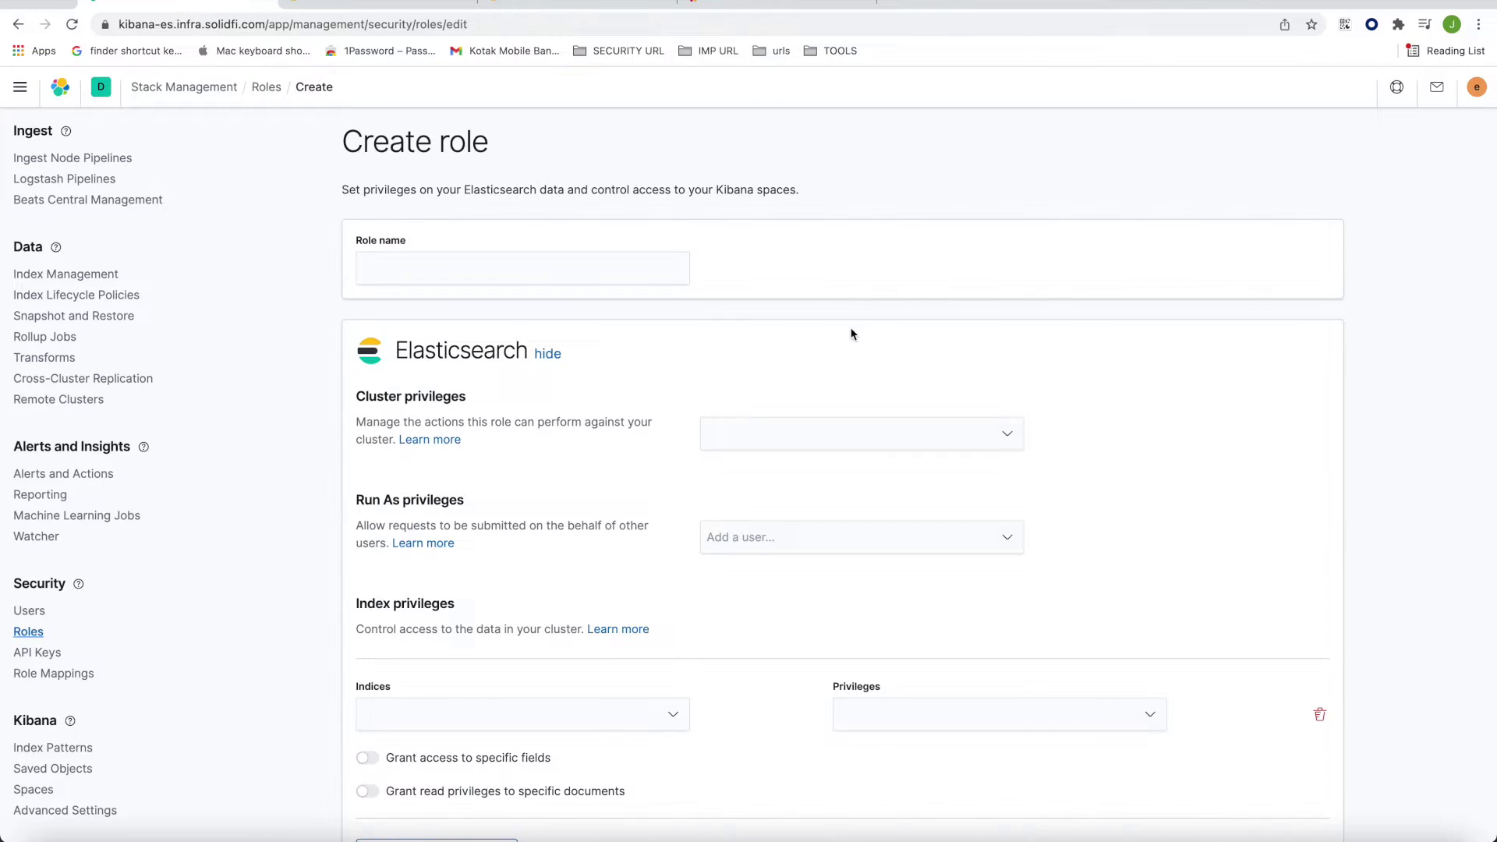
Name the role demo1 and grant it the 'all' cluster privilege.
left_click(441, 273)
type("test")
key("BackSpace")
key("BackSpace")
type("demo")
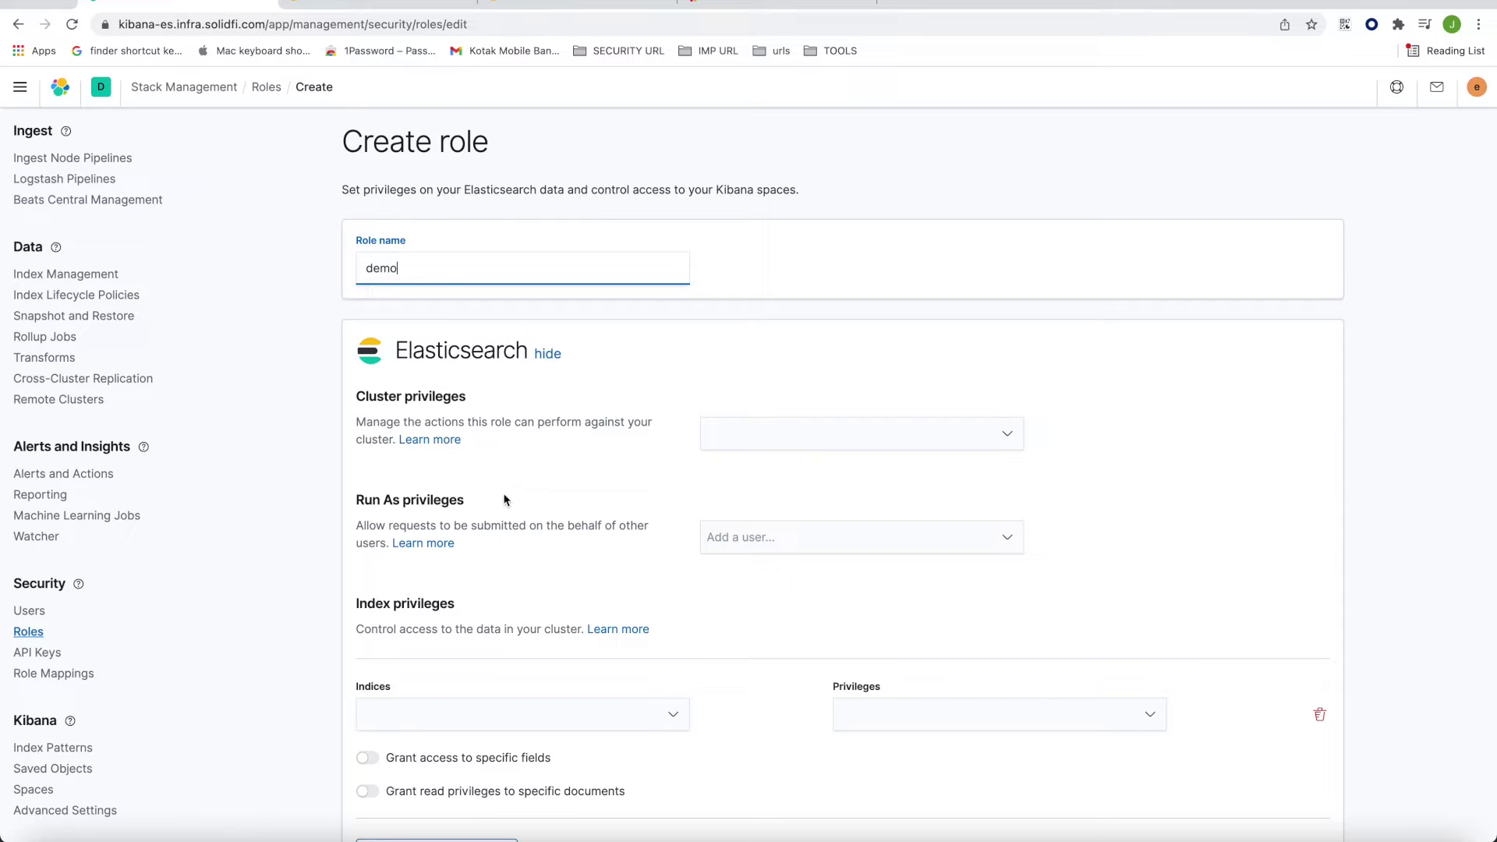
type("1")
scroll(632, 515, "down", 2)
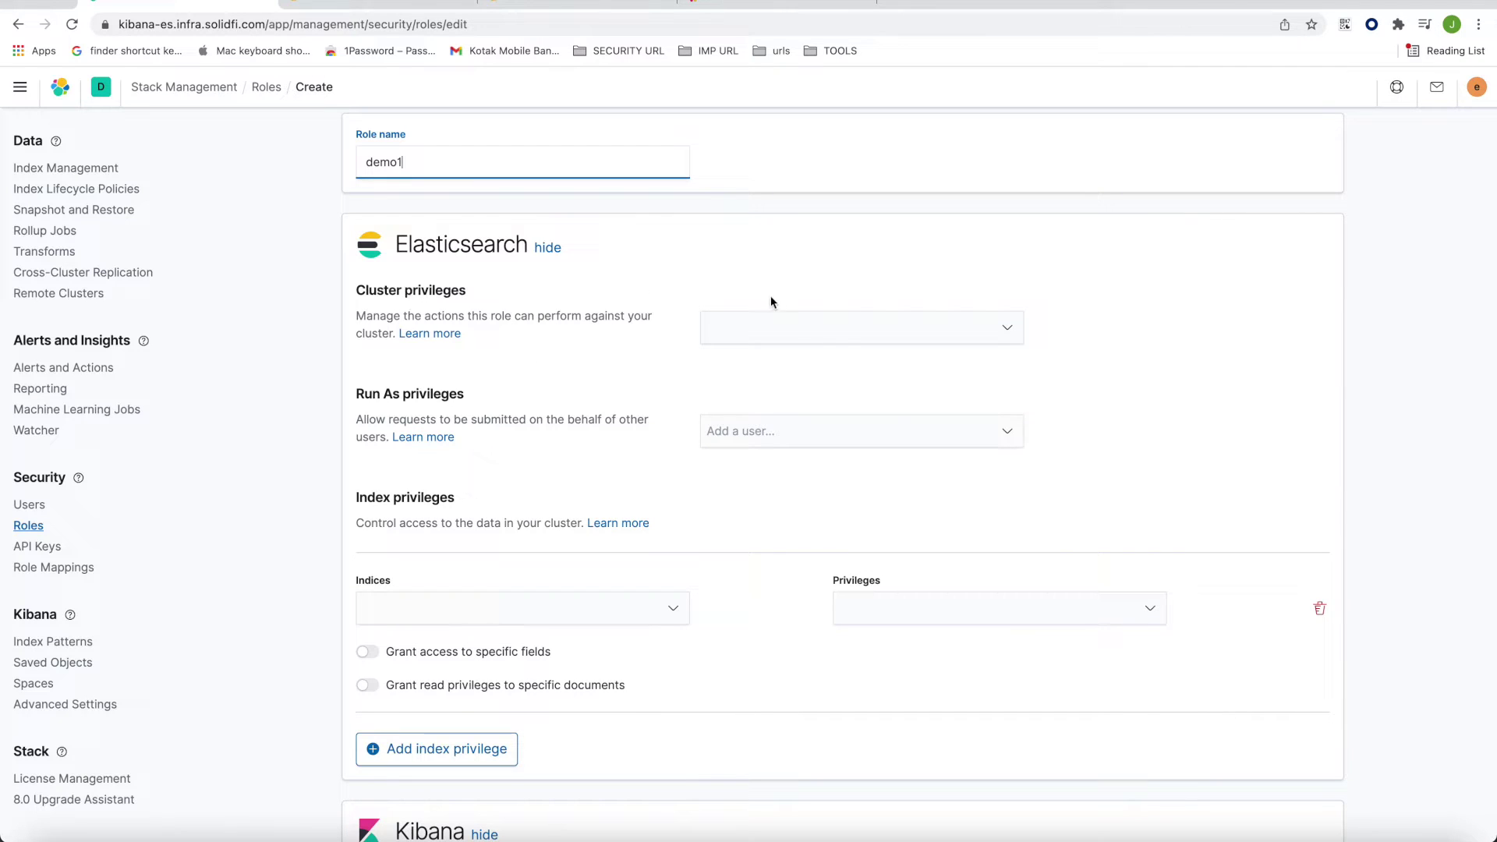
left_click(795, 322)
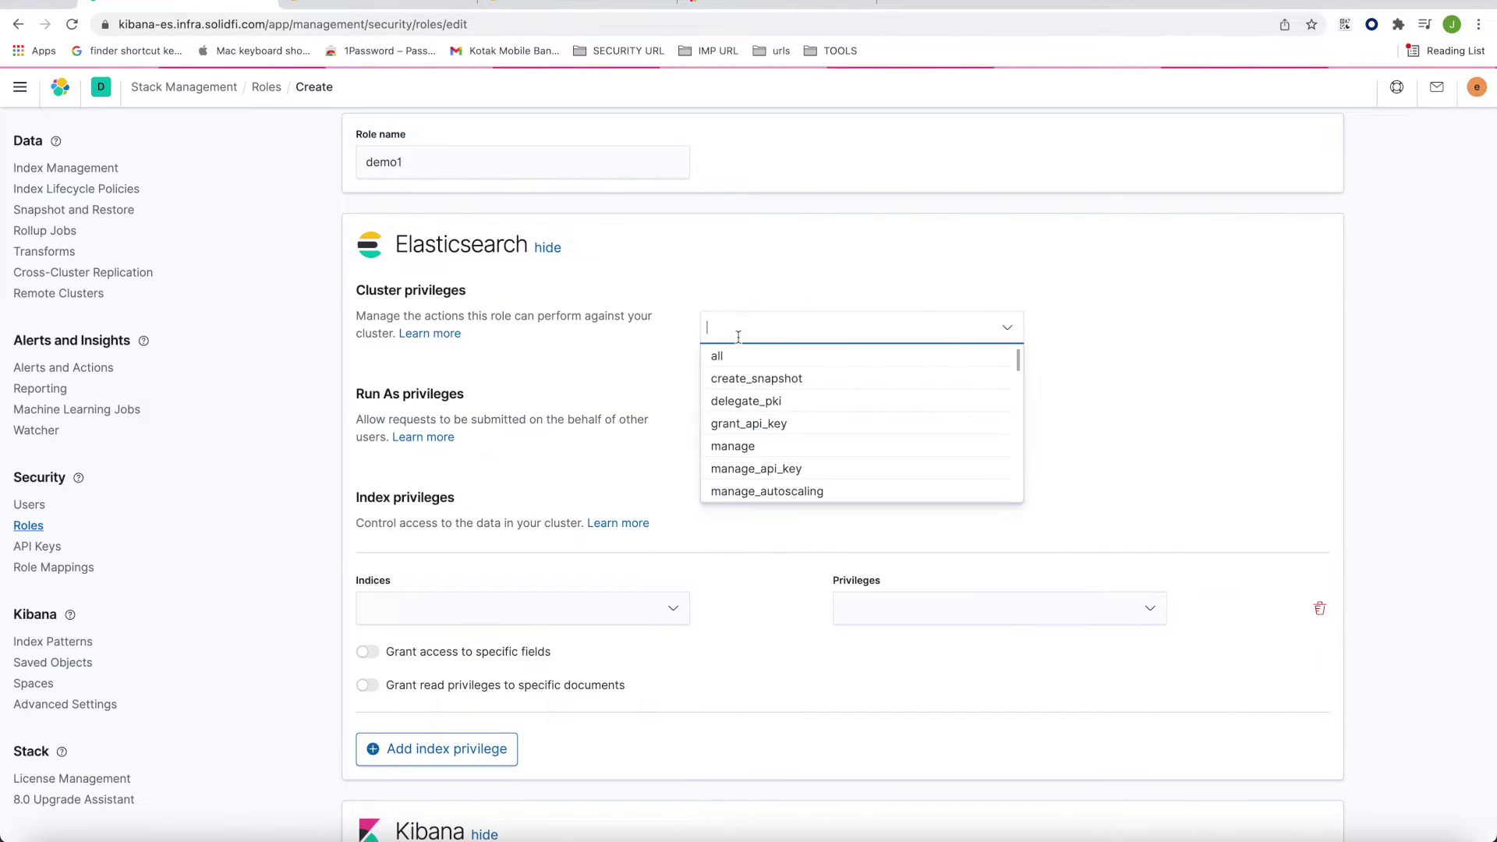
left_click(719, 357)
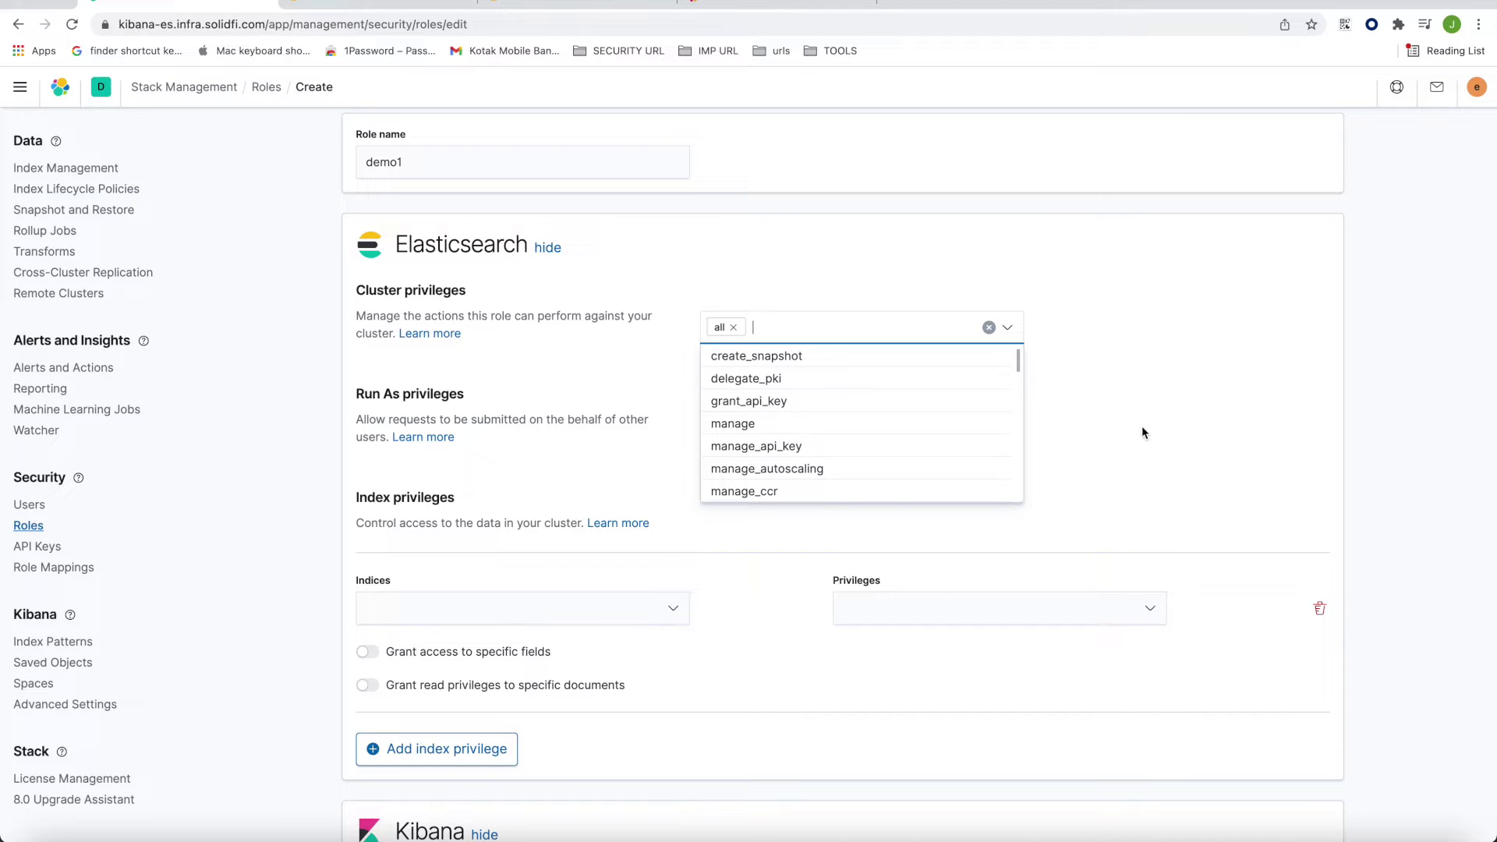
left_click(1097, 367)
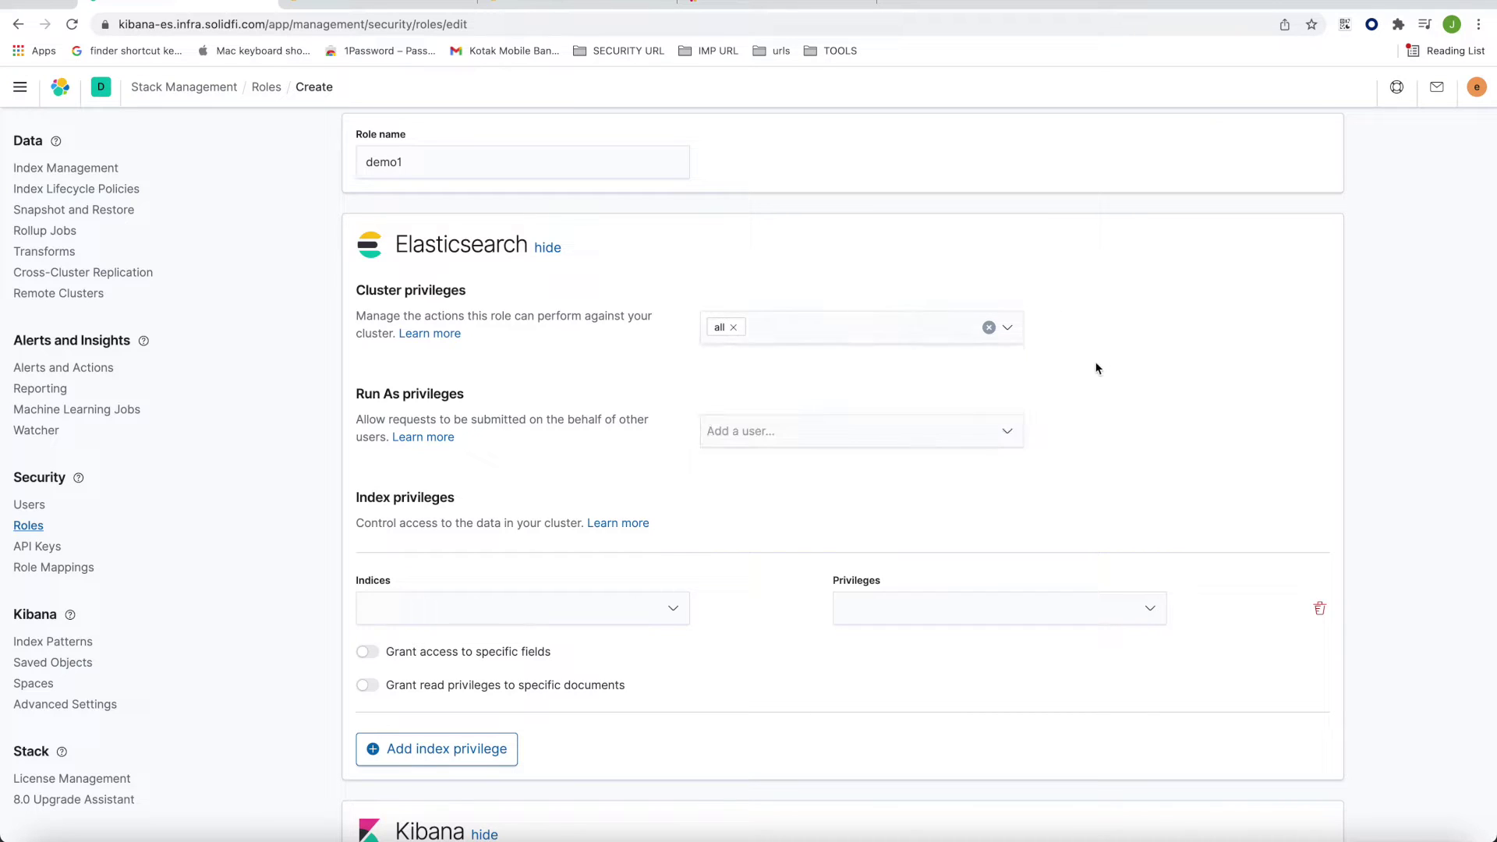
Add index pattern demologs-* with 'all' index privileges.
scroll(985, 392, "down", 2)
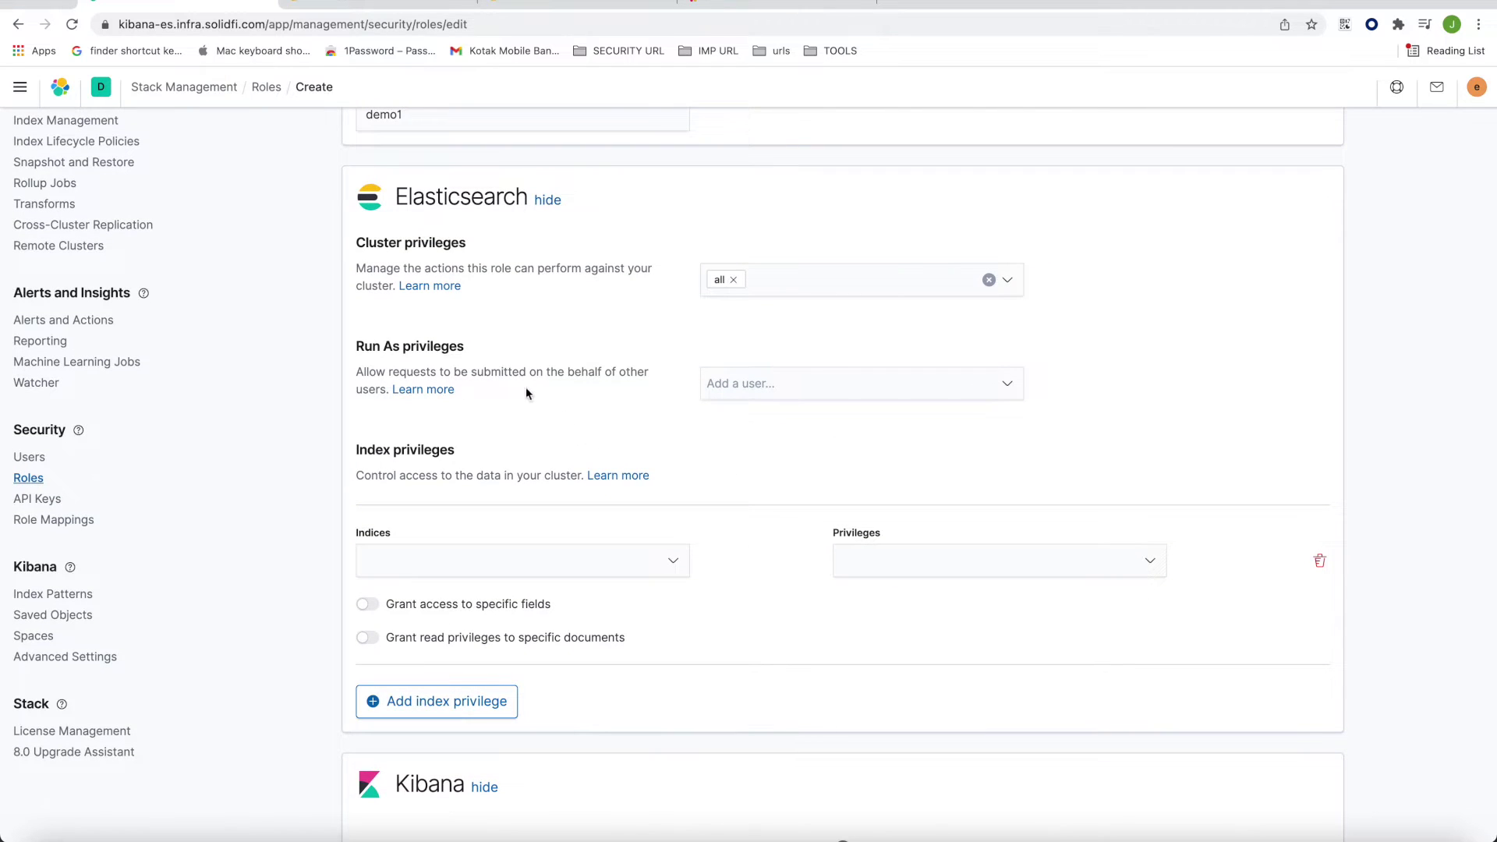
scroll(761, 630, "down", 2)
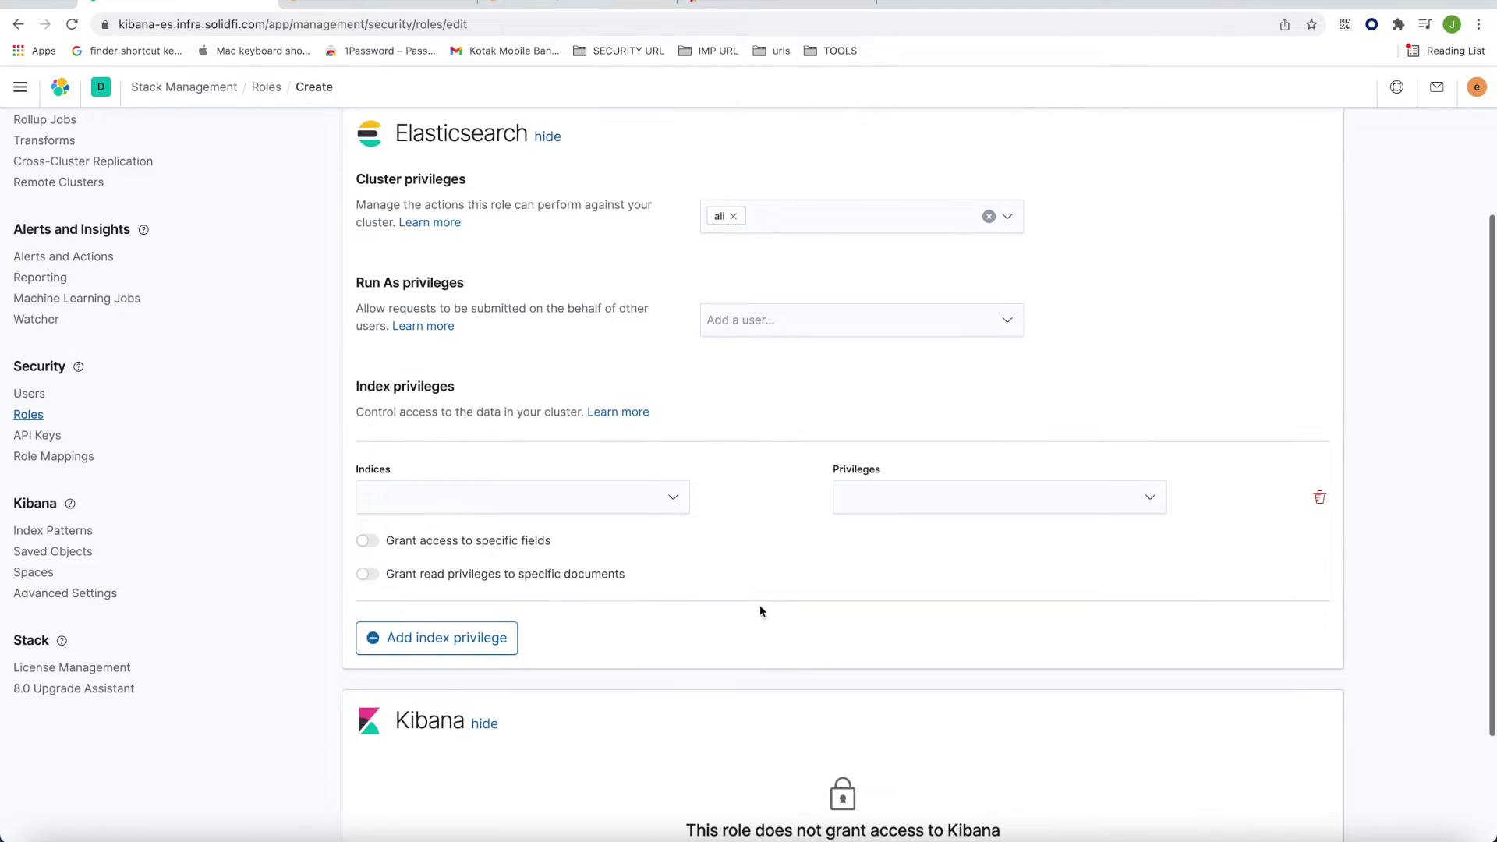
left_click(577, 501)
type("dem")
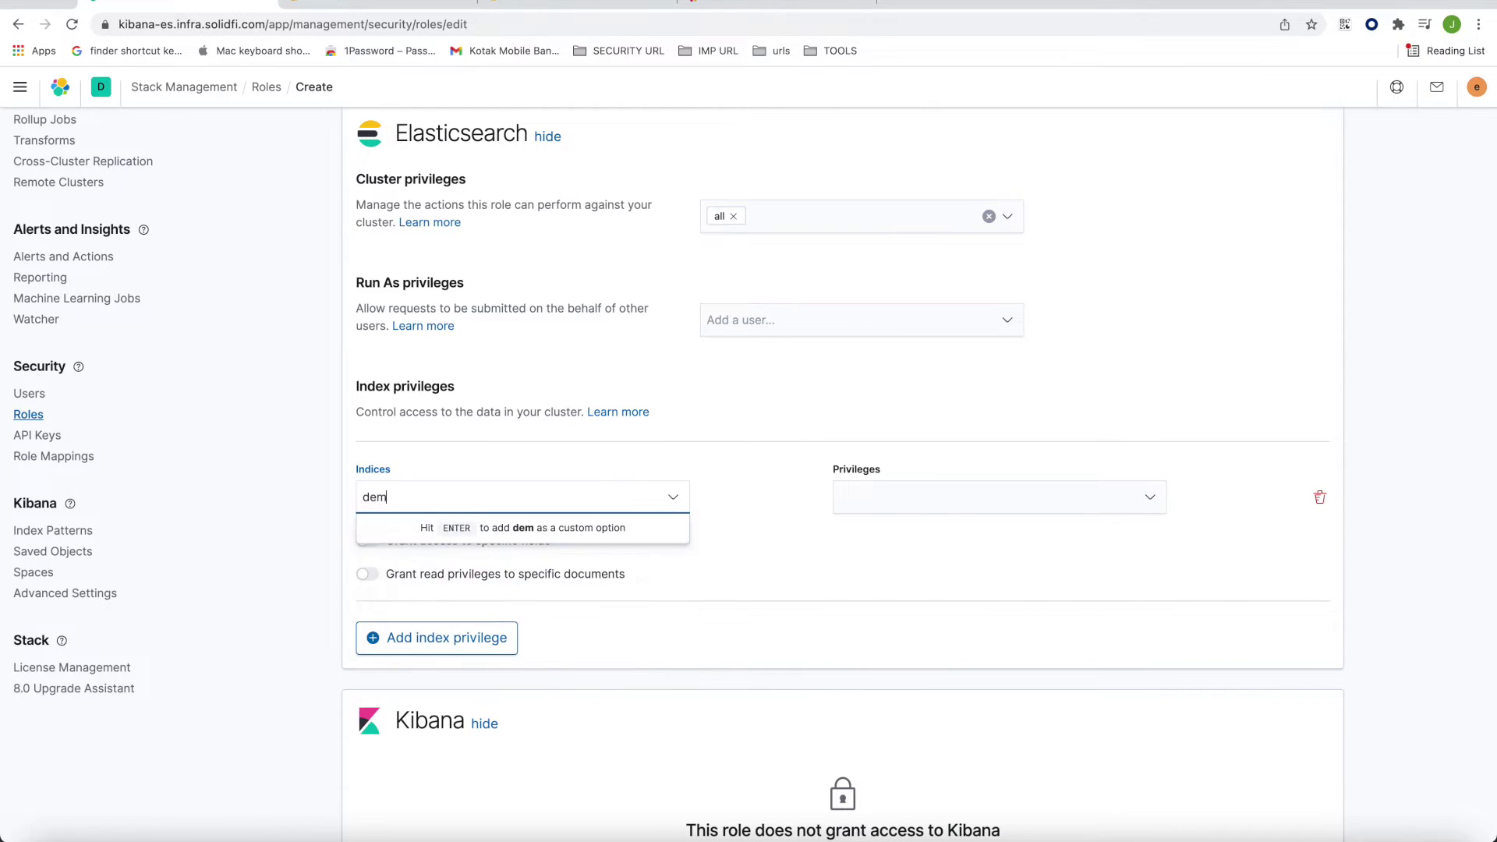
type("ologs-*")
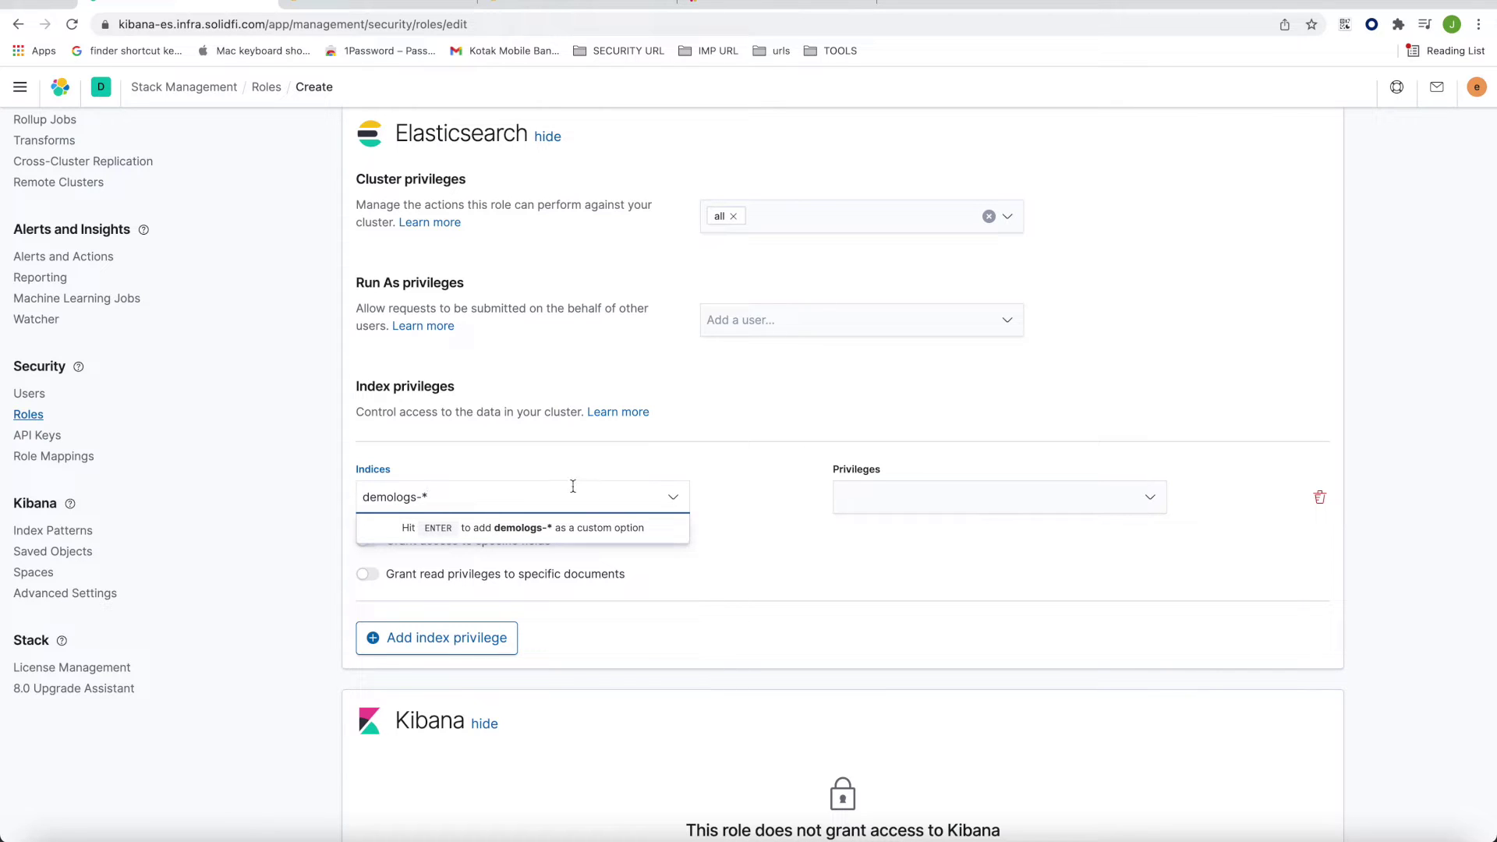
key("Return")
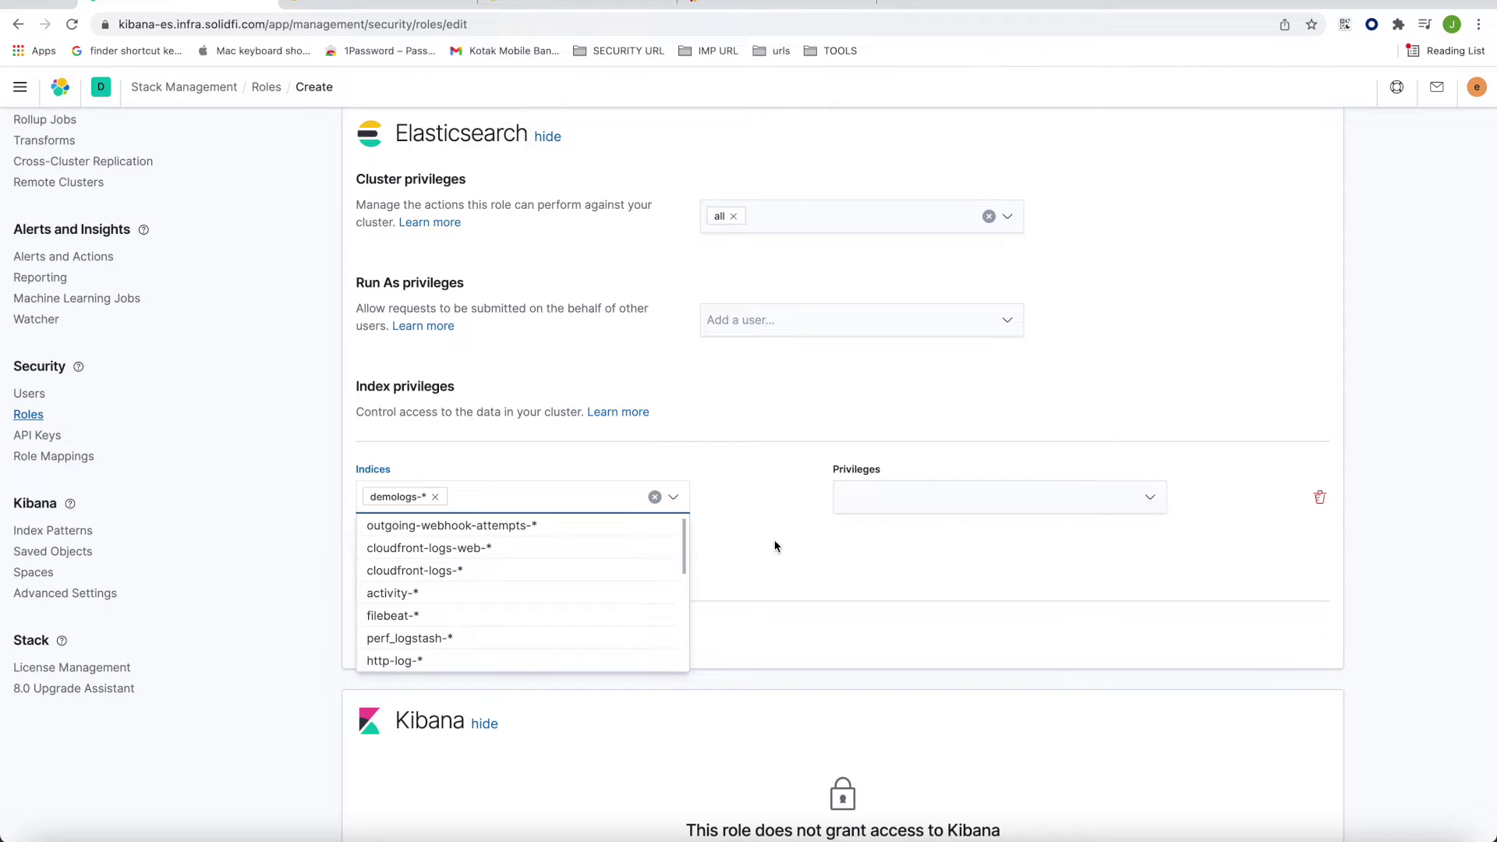
left_click(919, 493)
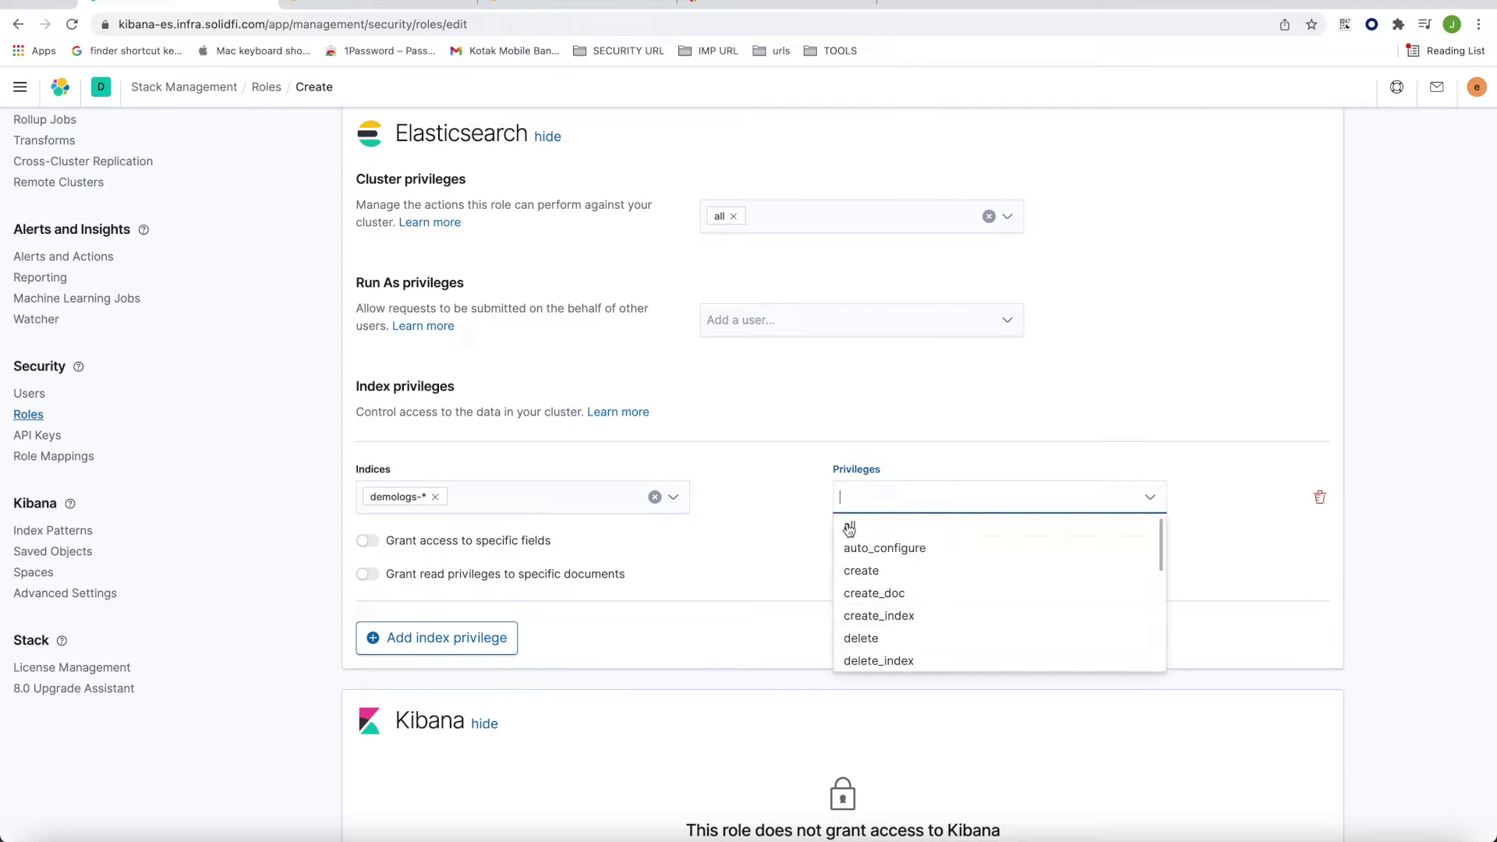
left_click(848, 527)
left_click(683, 572)
Save the demo1 role and go to the Users list.
scroll(683, 572, "down", 4)
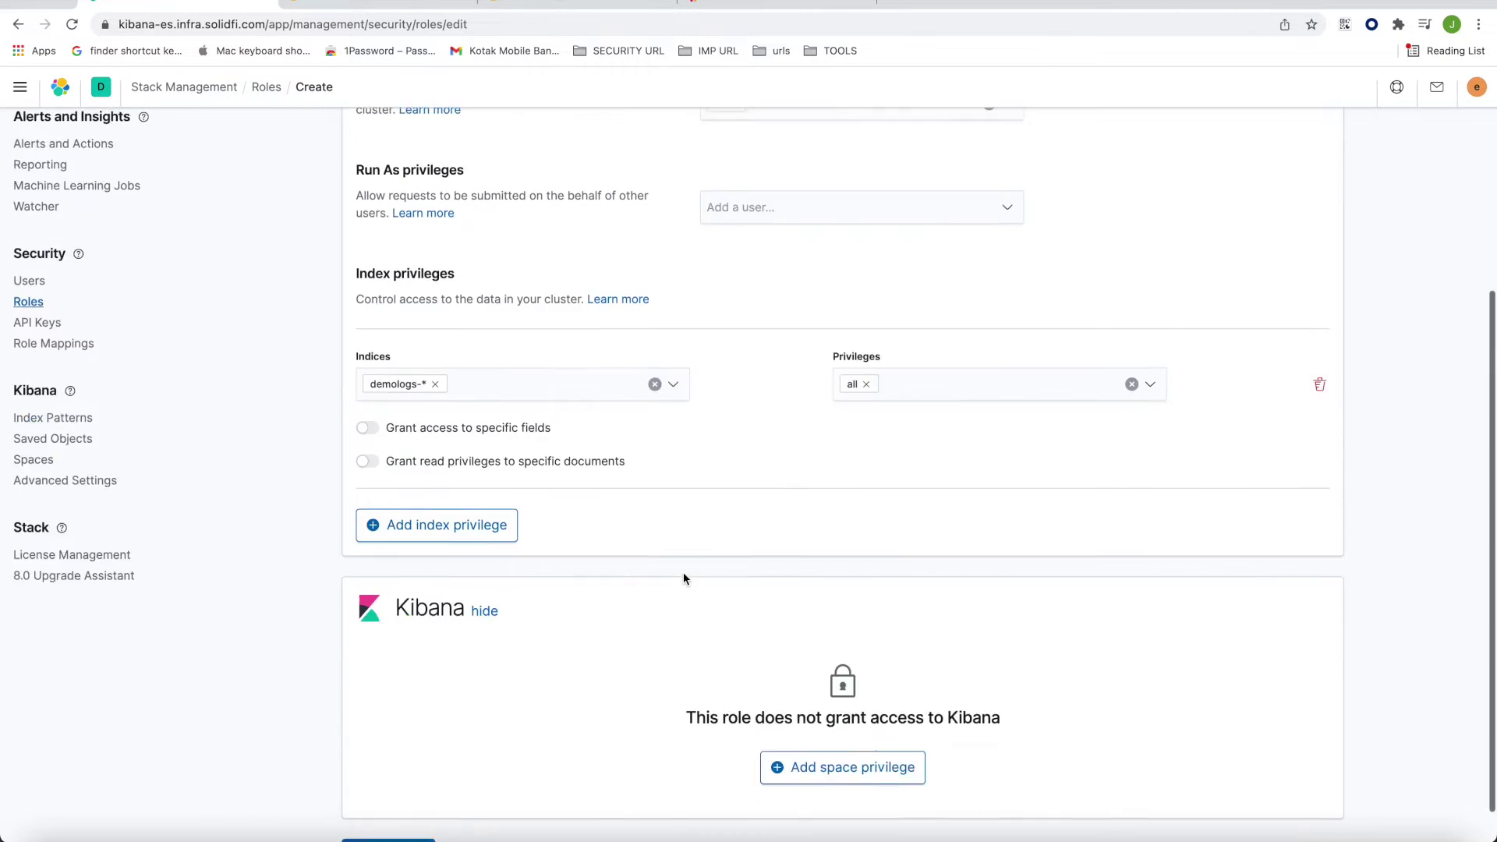
scroll(562, 568, "up", 5)
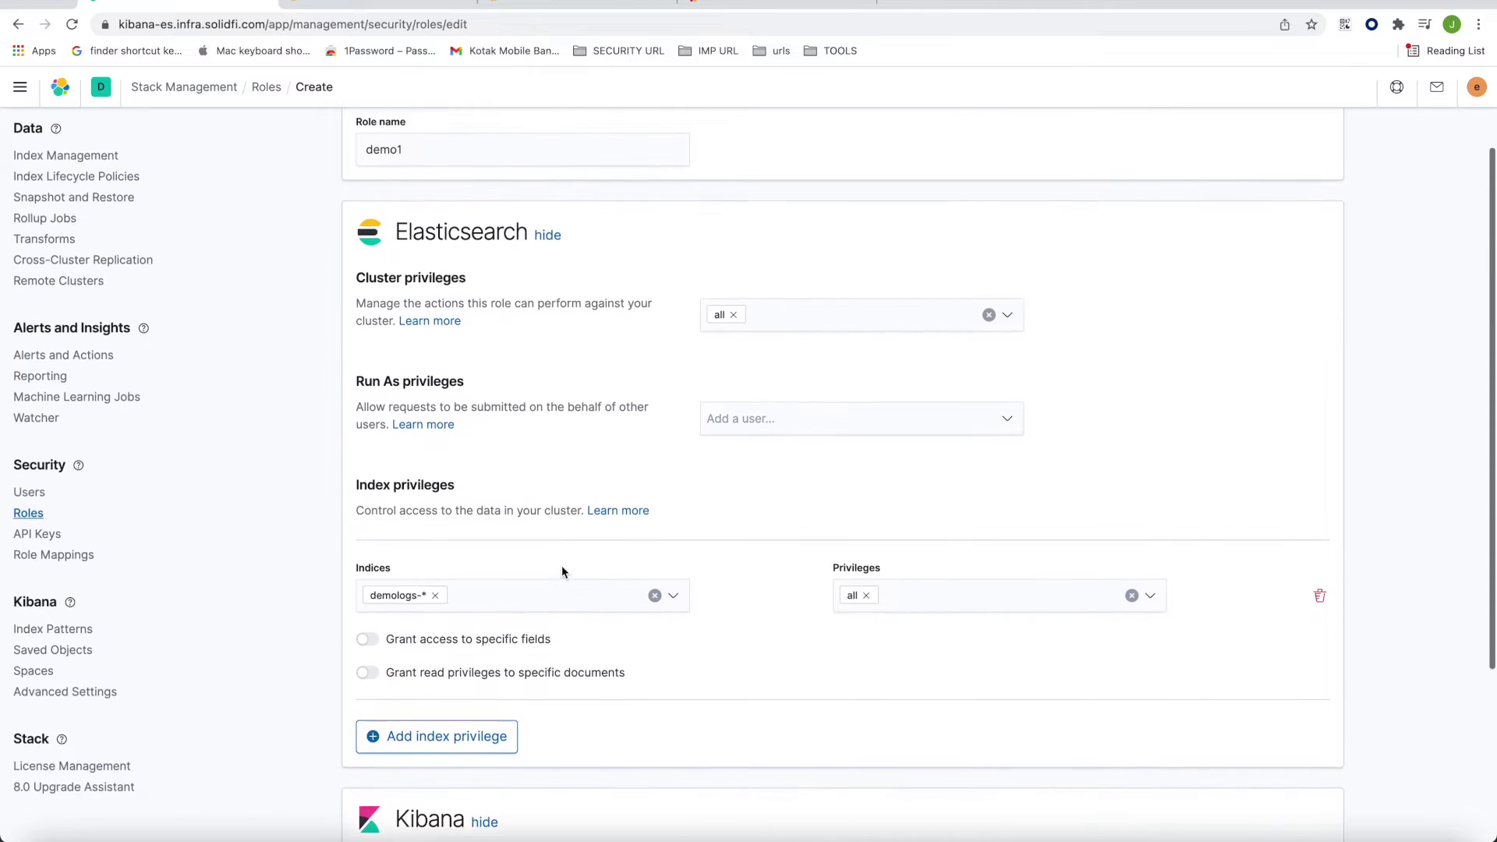
scroll(562, 568, "down", 4)
scroll(561, 573, "down", 2)
left_click(387, 812)
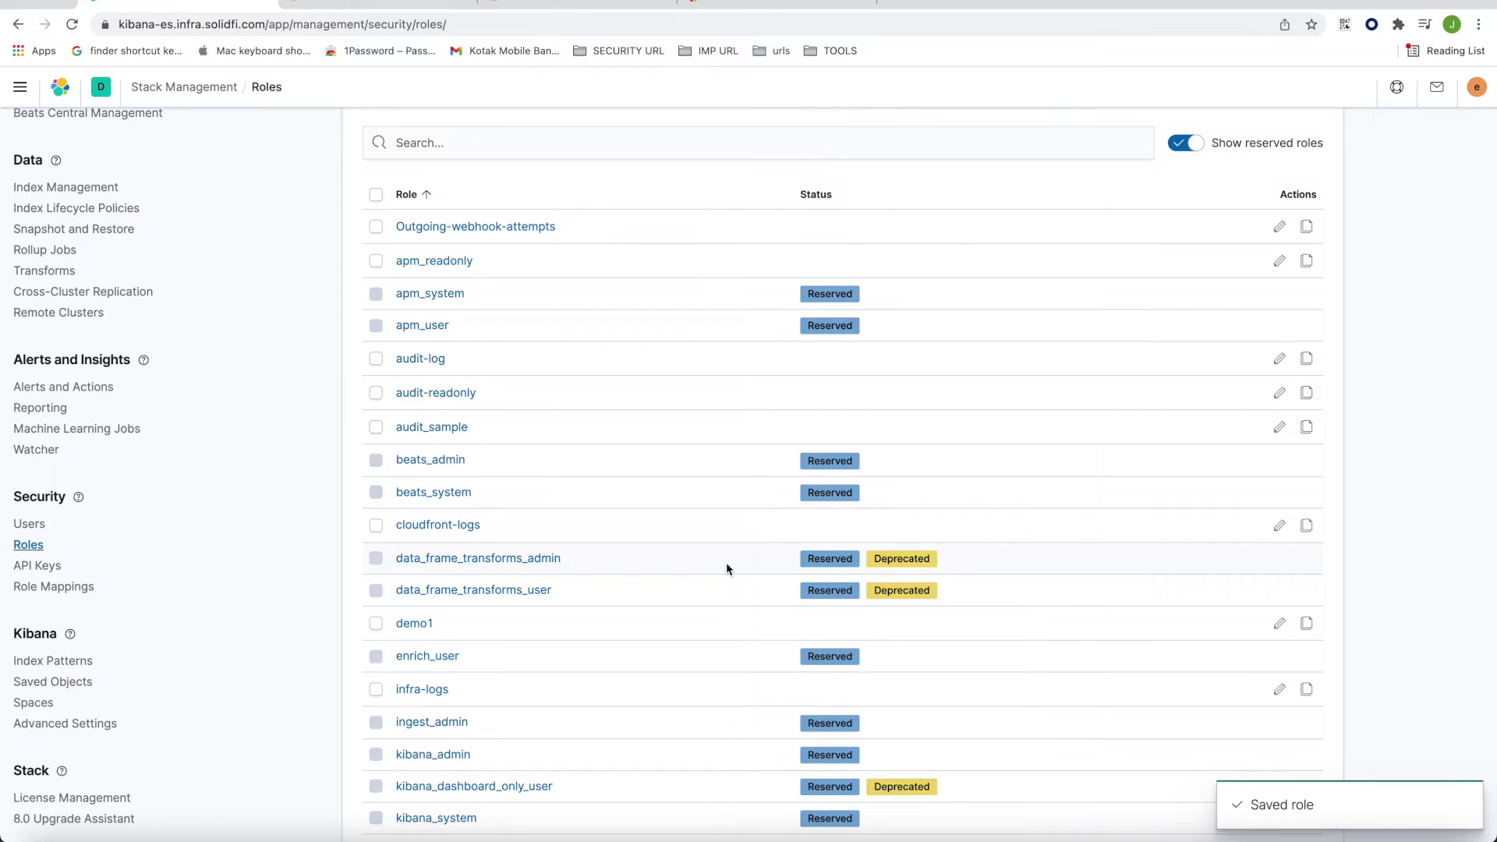
scroll(727, 563, "up", 2)
left_click(23, 612)
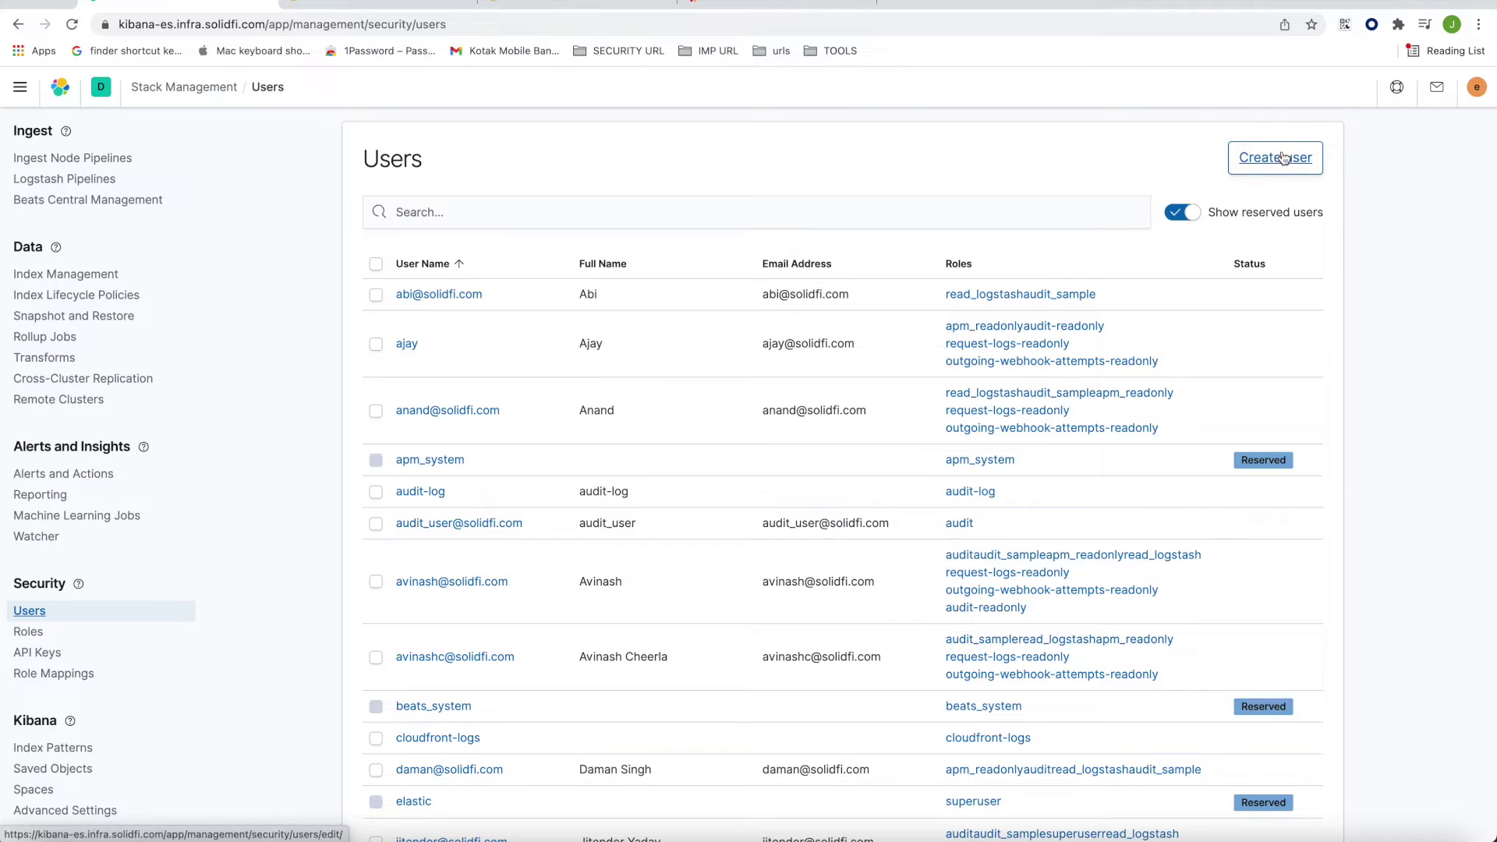
Start a new user with username demo-user, enter and confirm a password, and add a full name.
left_click(1276, 159)
left_click(832, 232)
type("demo")
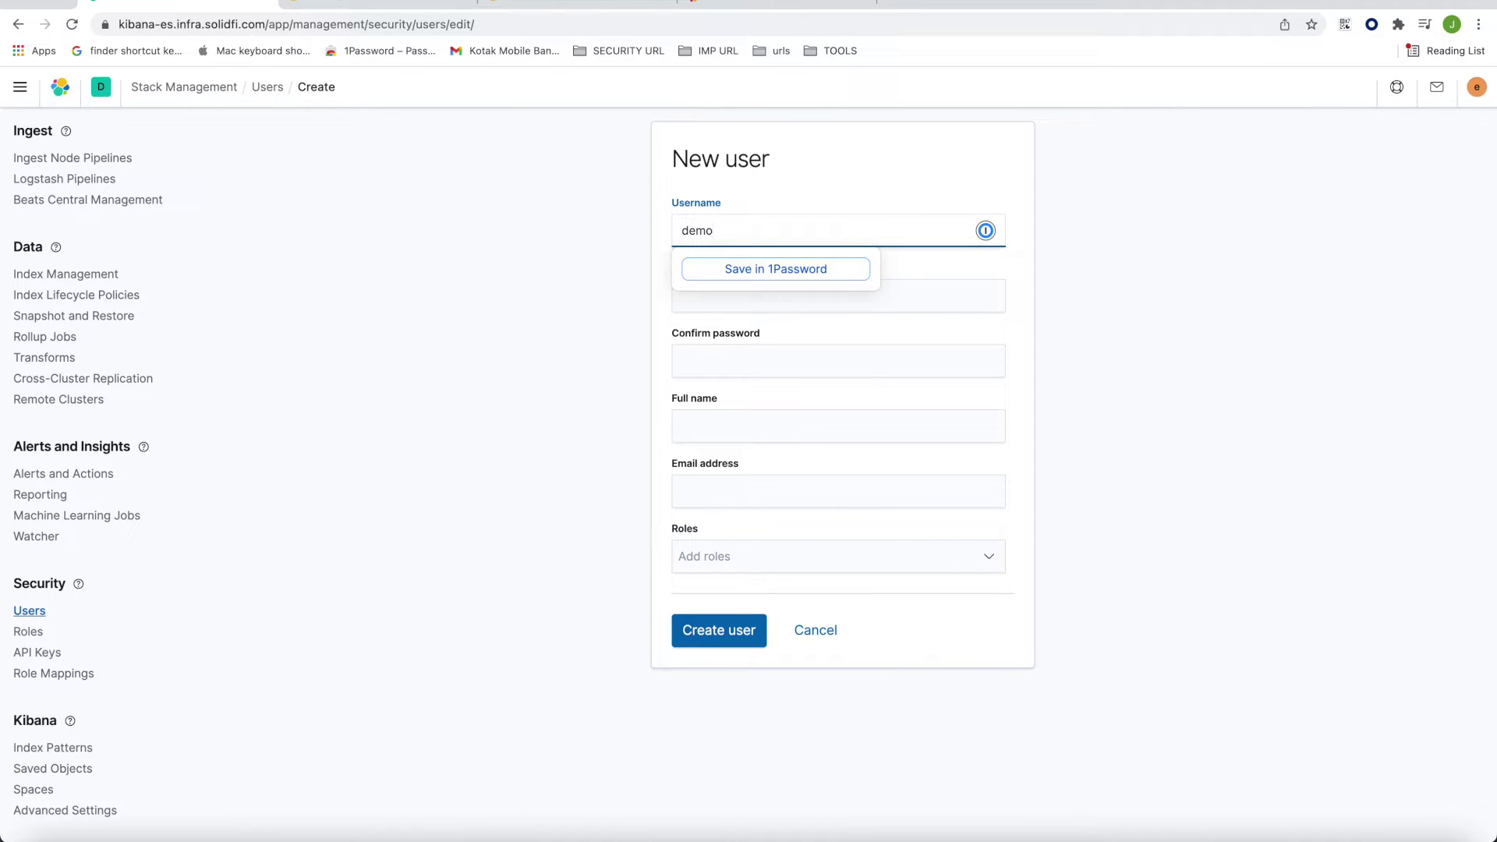
type("-user")
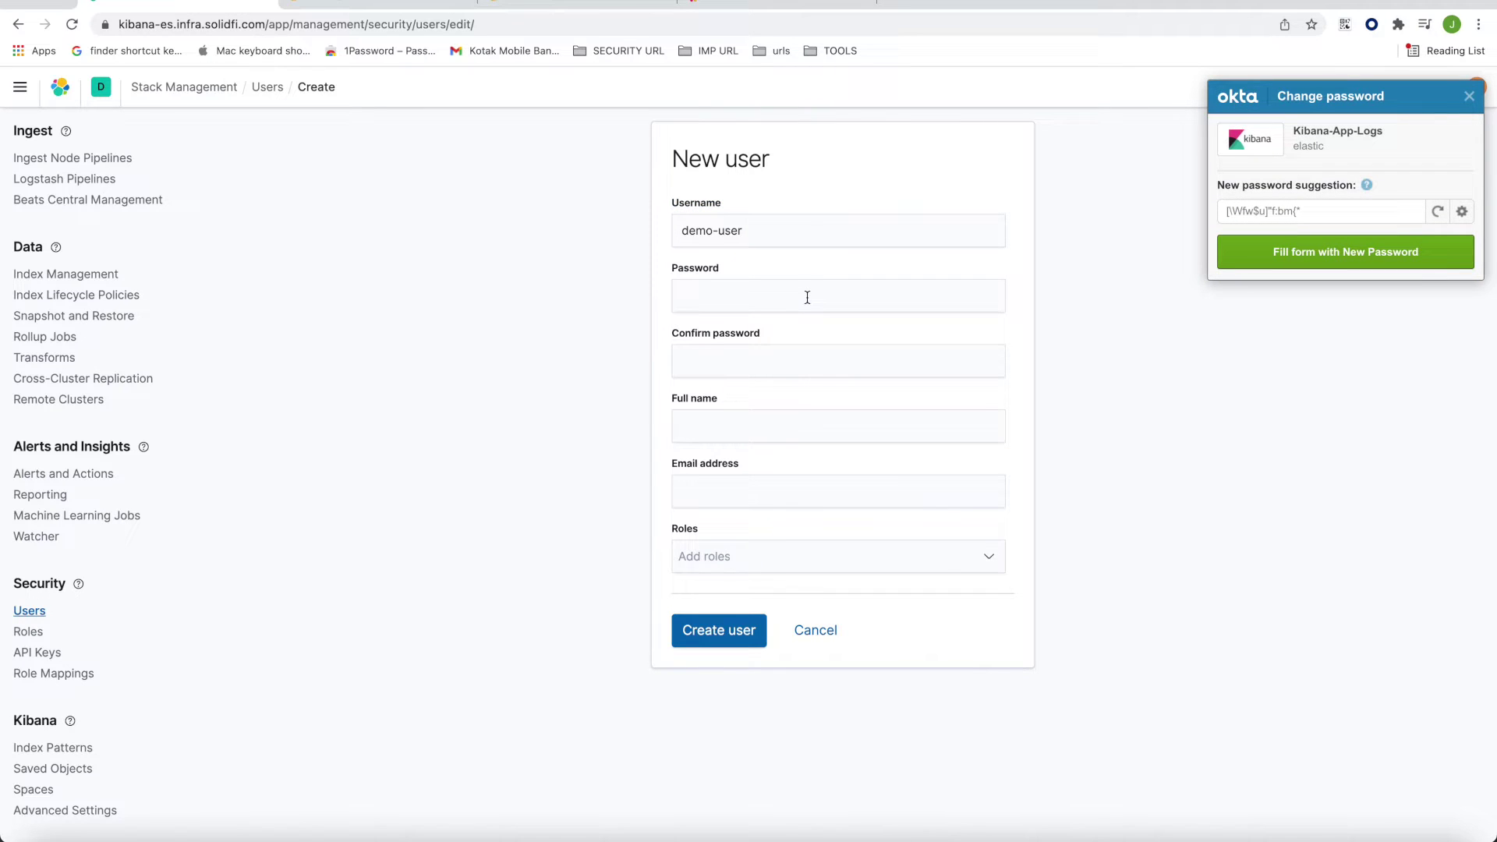
left_click(807, 297)
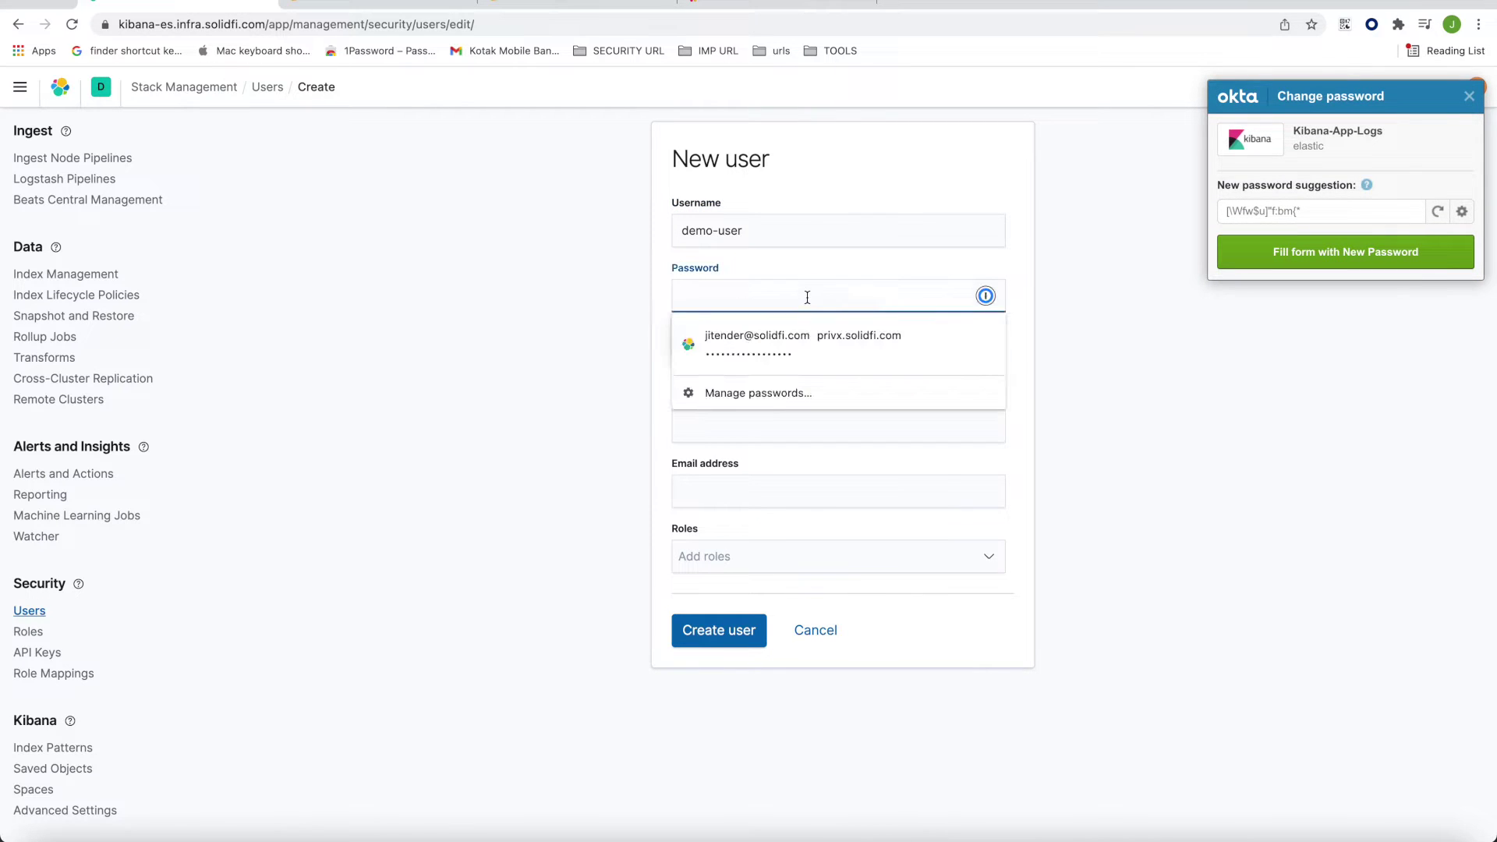
type("****")
left_click(826, 360)
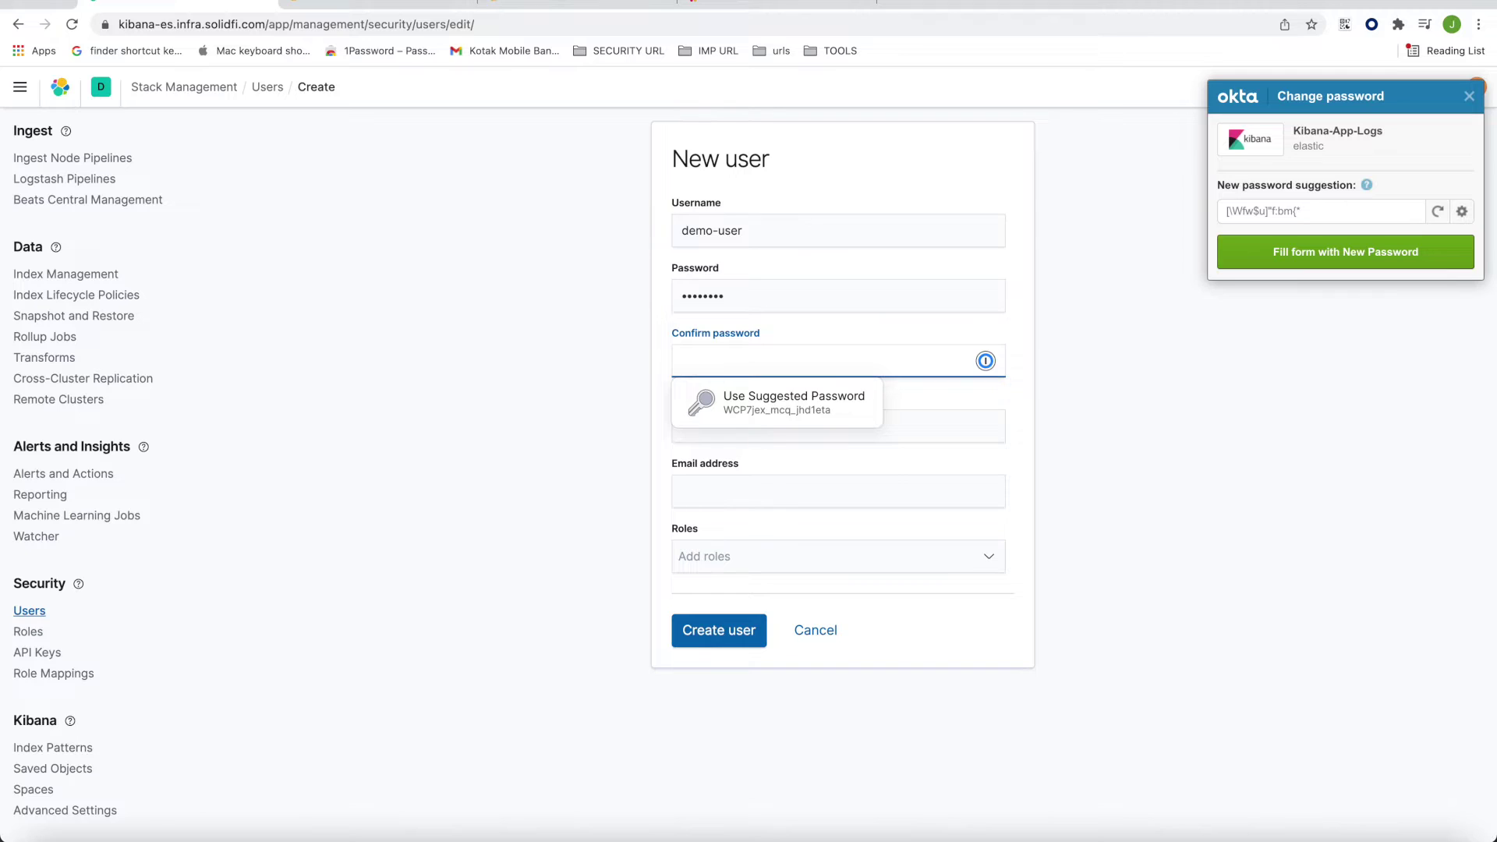
type("*******")
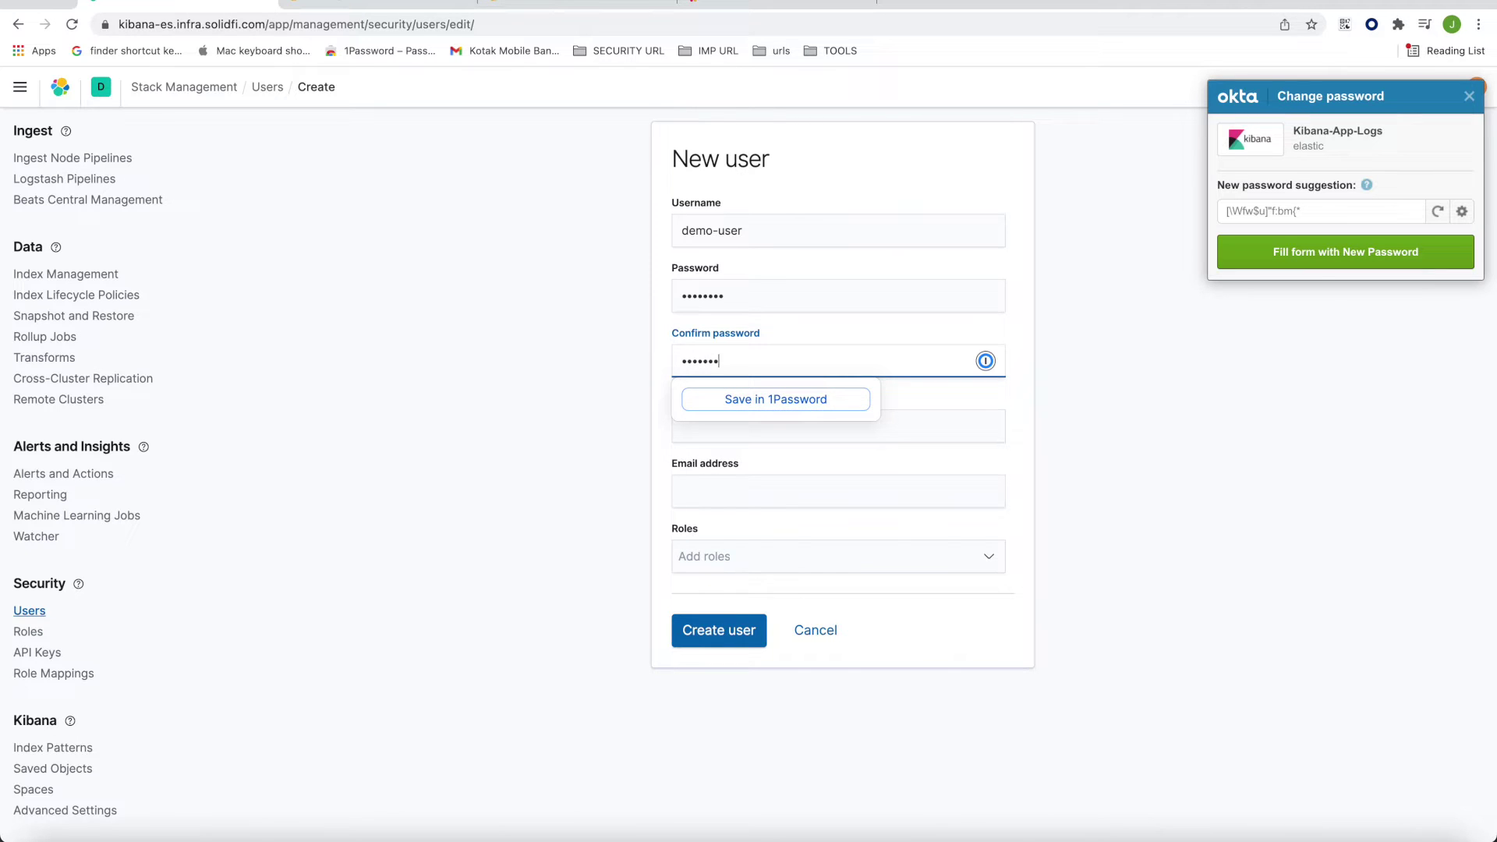
left_click(1254, 377)
left_click(835, 431)
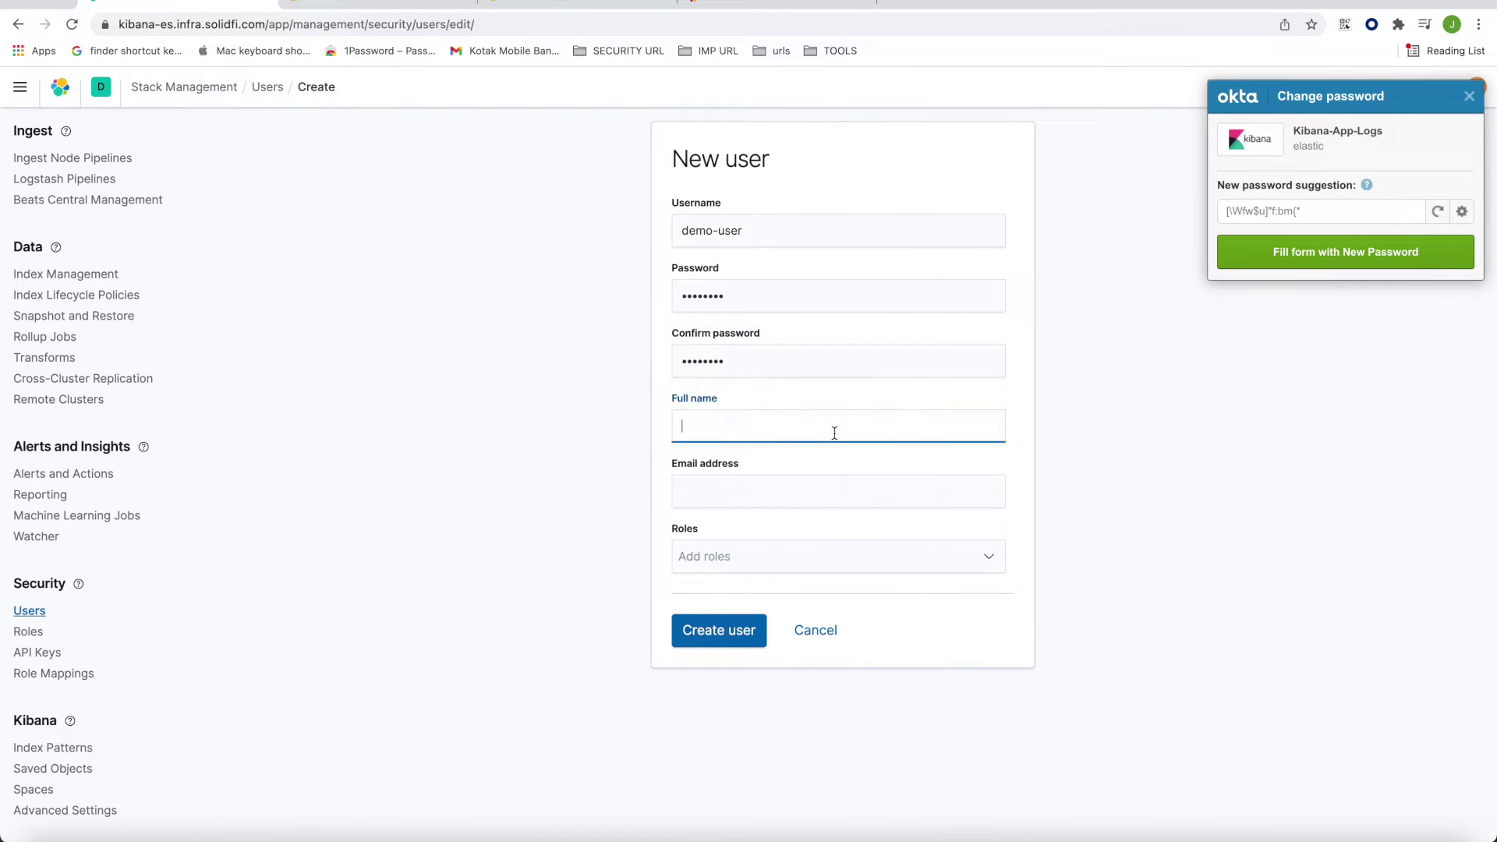
type("demo-user")
left_click(811, 498)
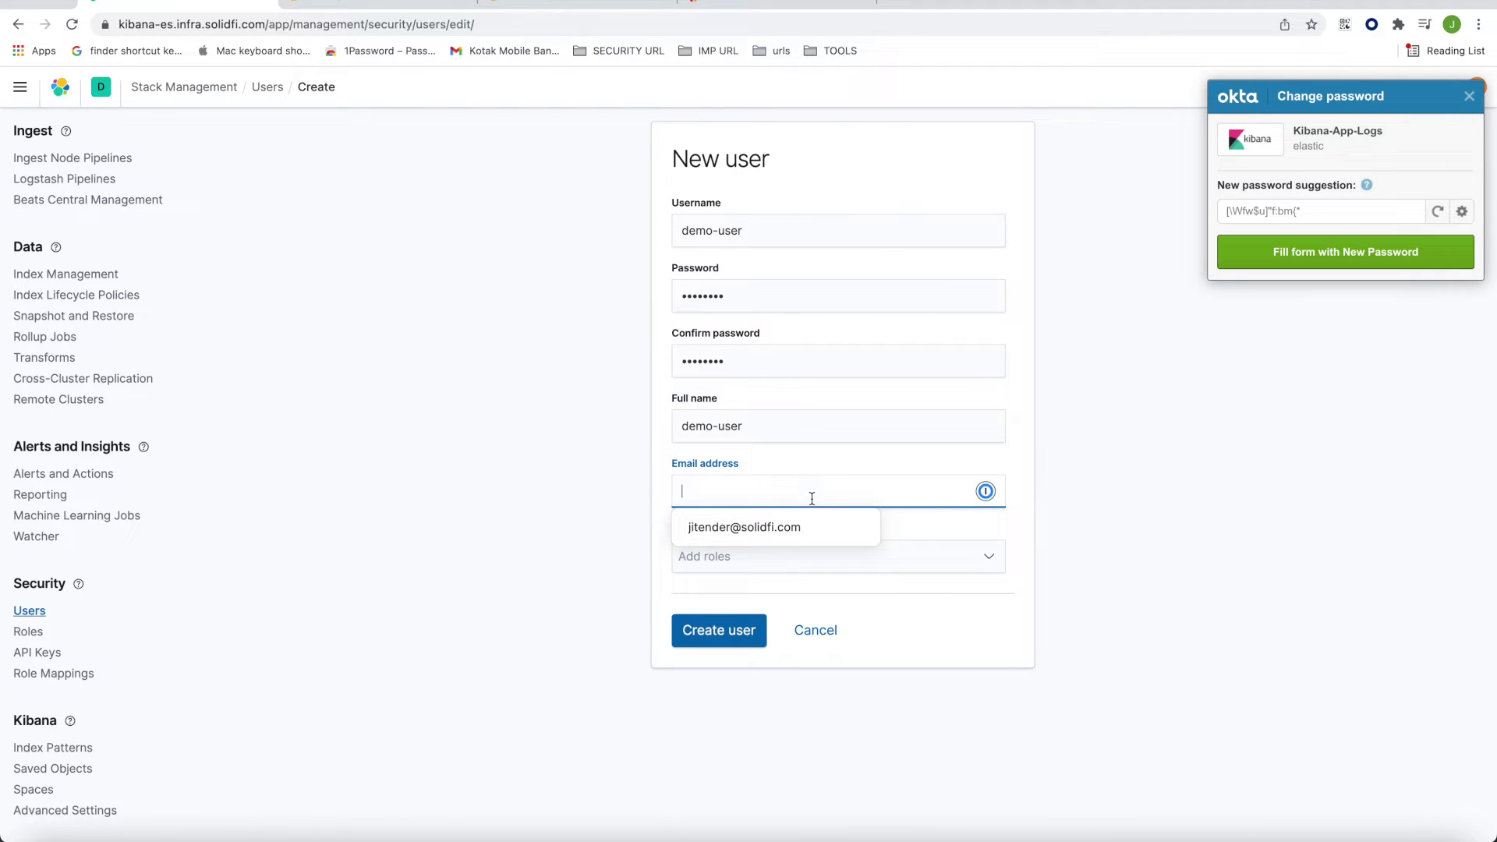
left_click(1091, 459)
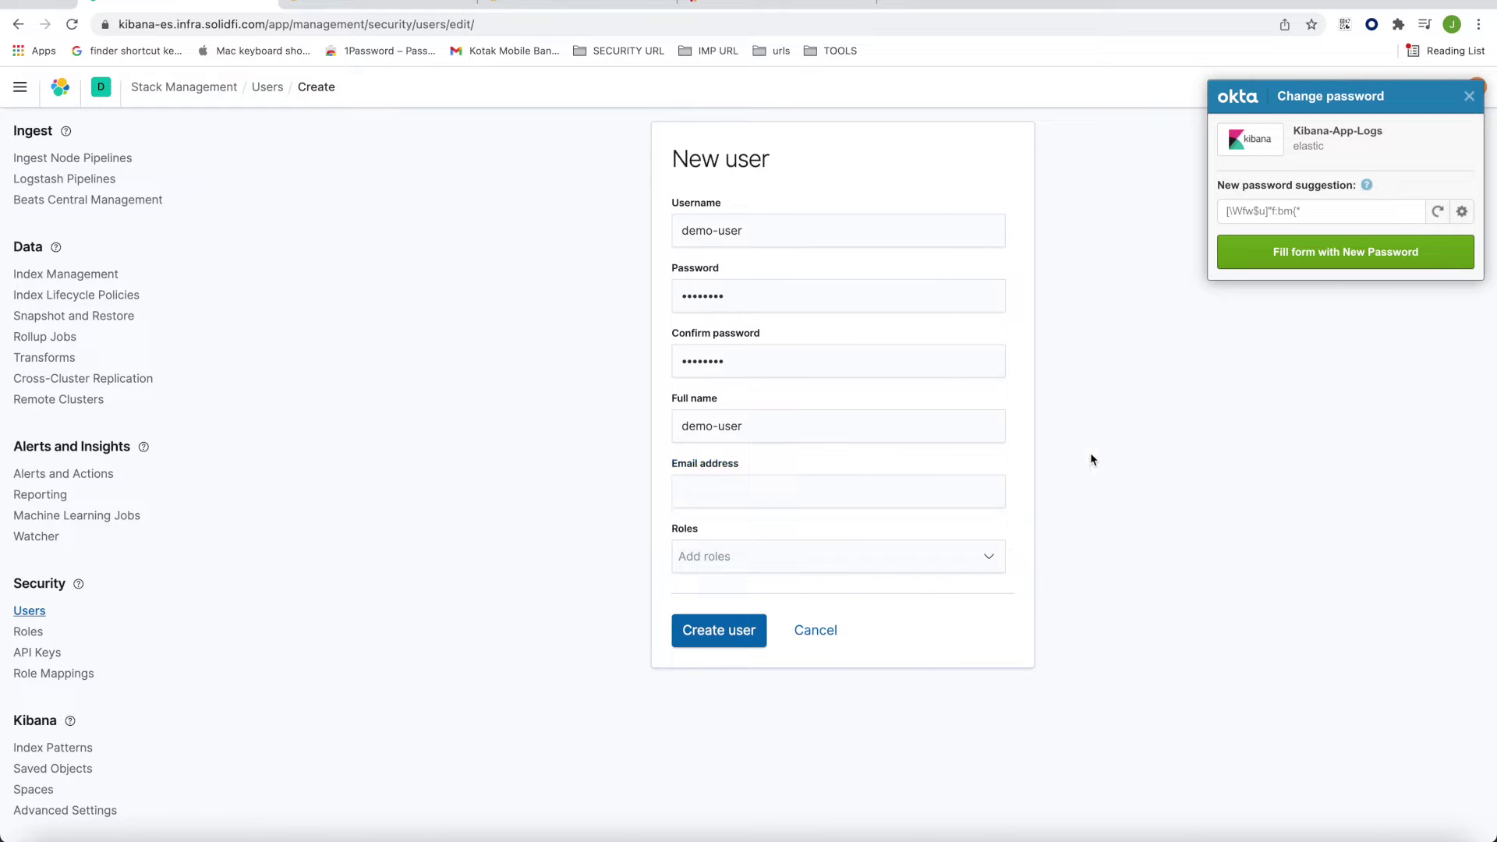
Assign the demo1 role and save the user.
left_click(728, 549)
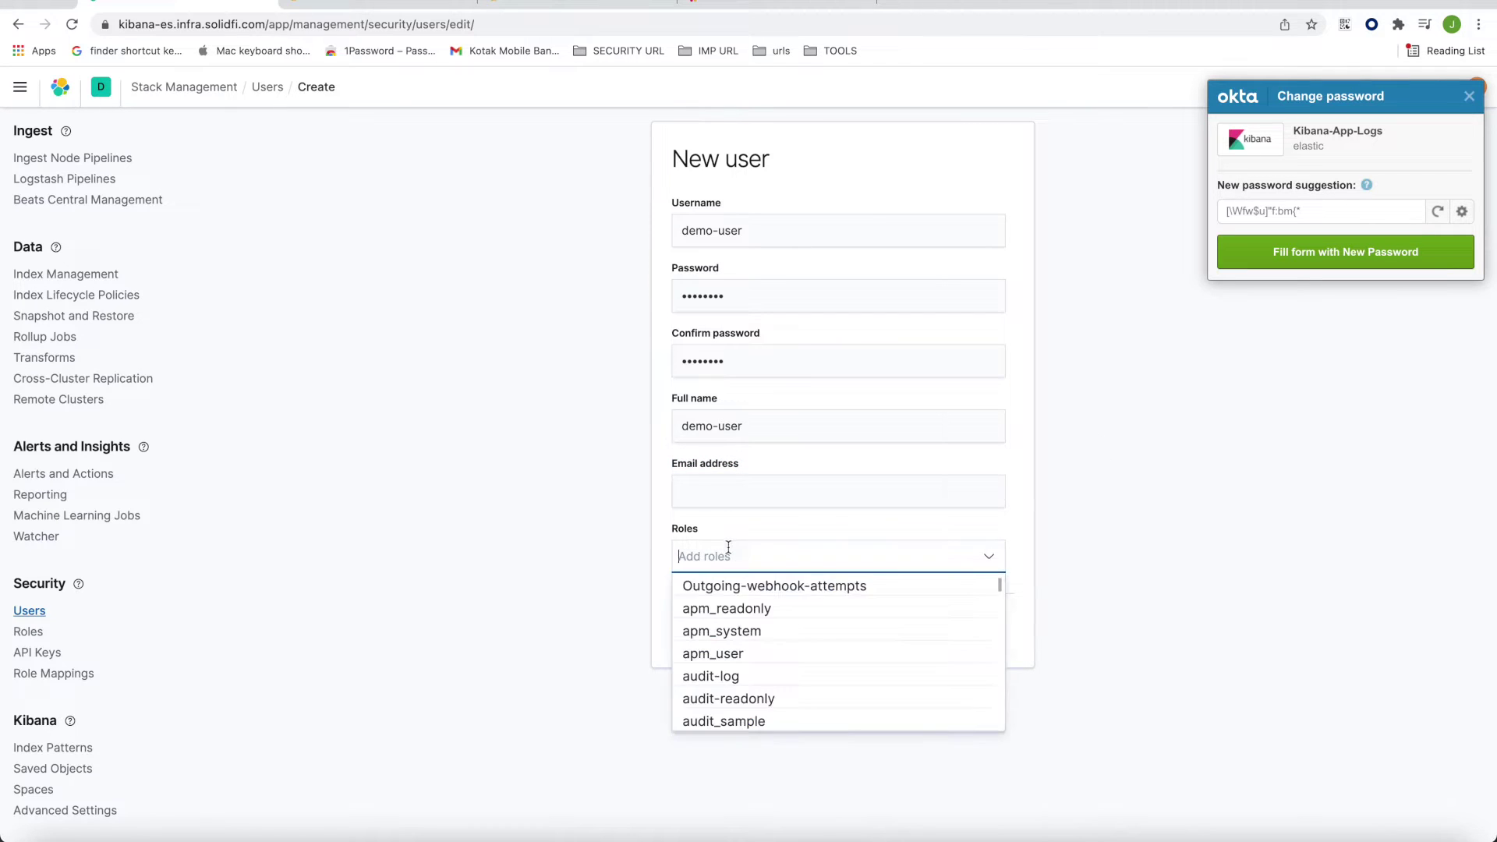
type("demo")
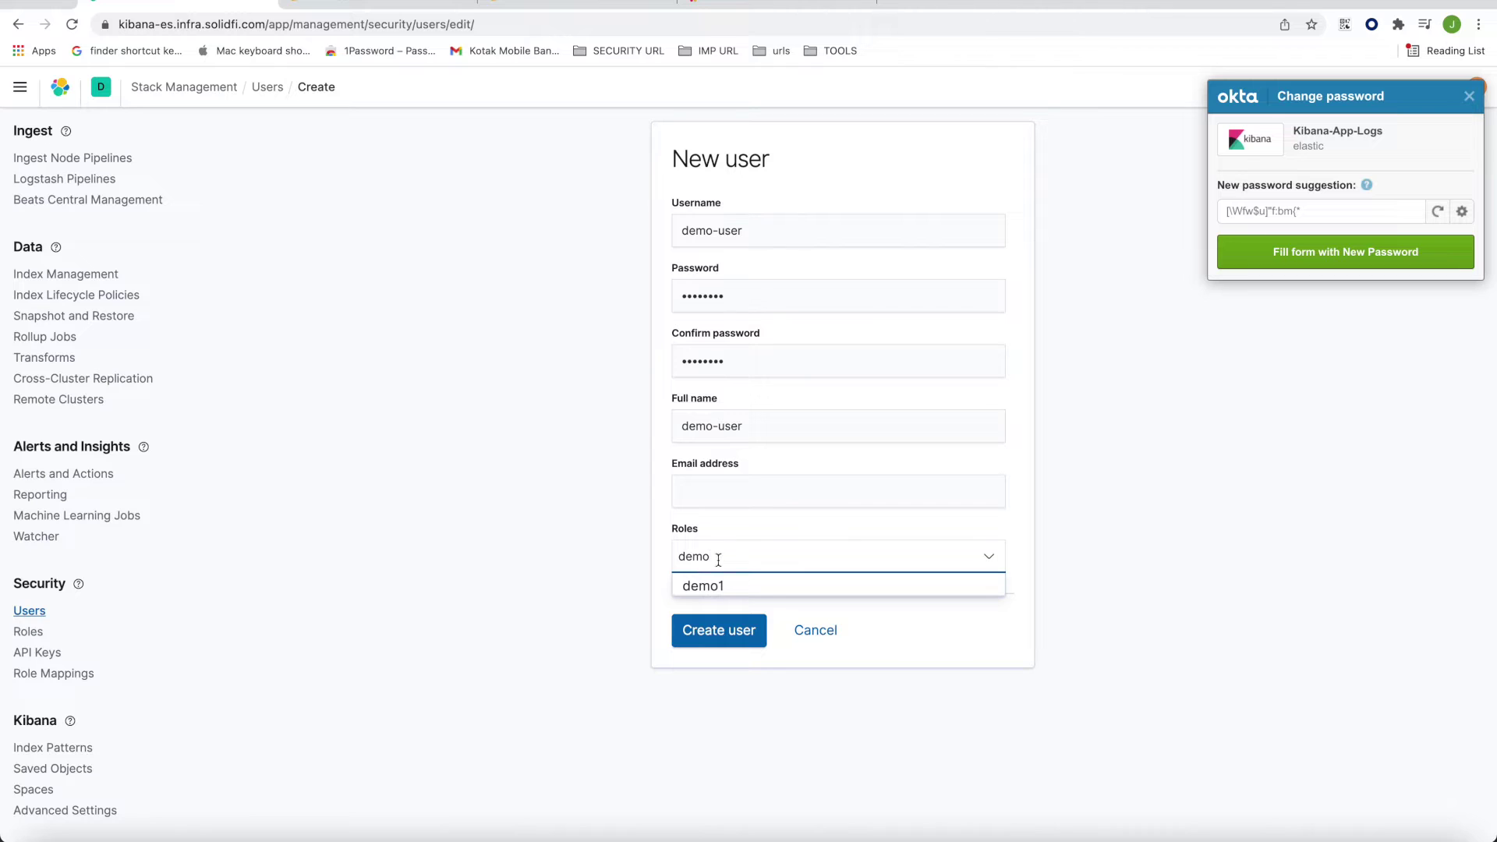
left_click(706, 586)
left_click(1119, 404)
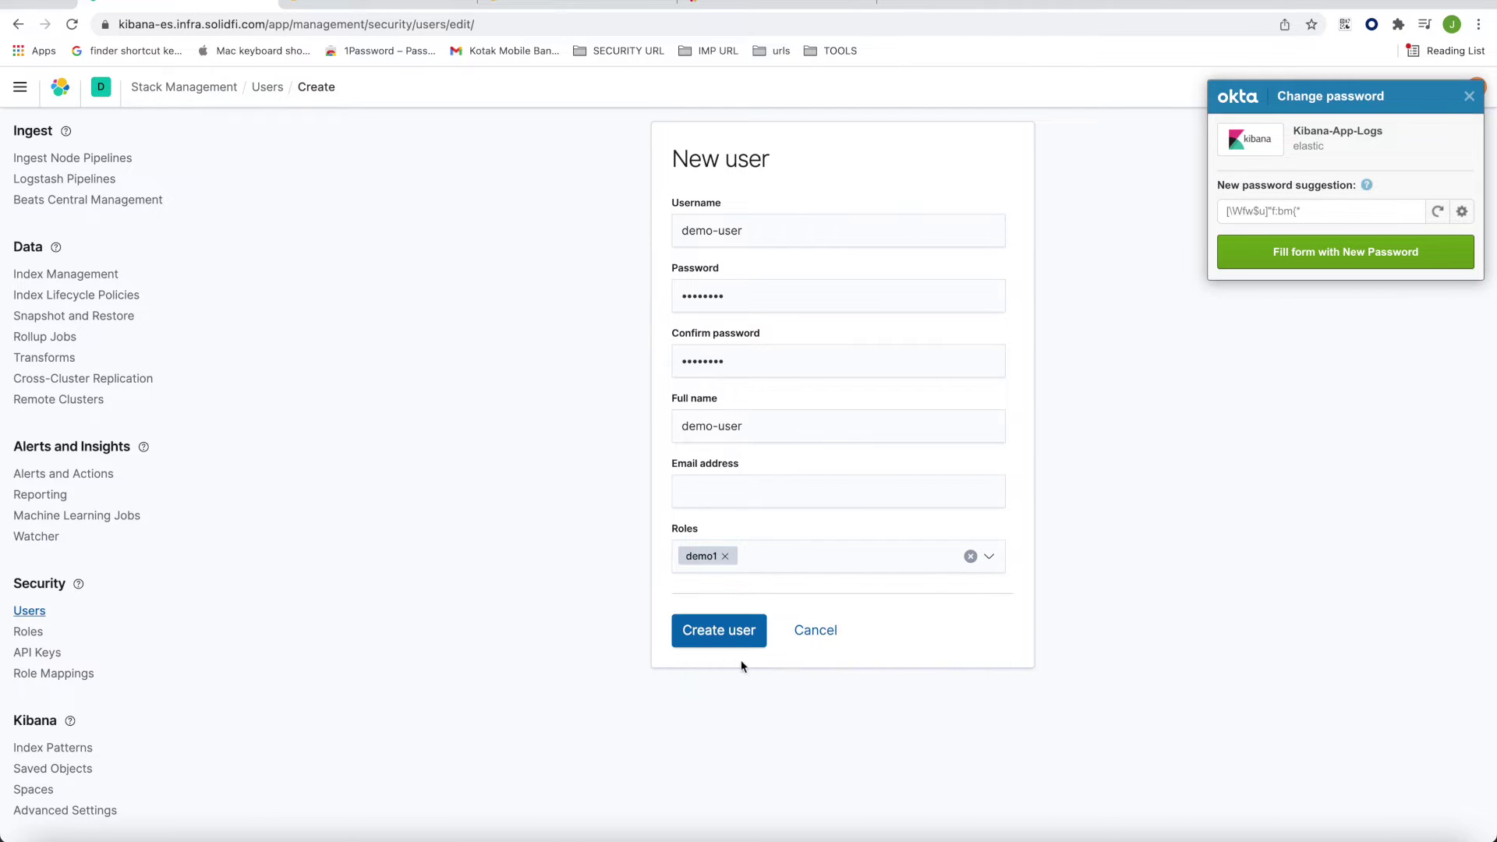
left_click(718, 633)
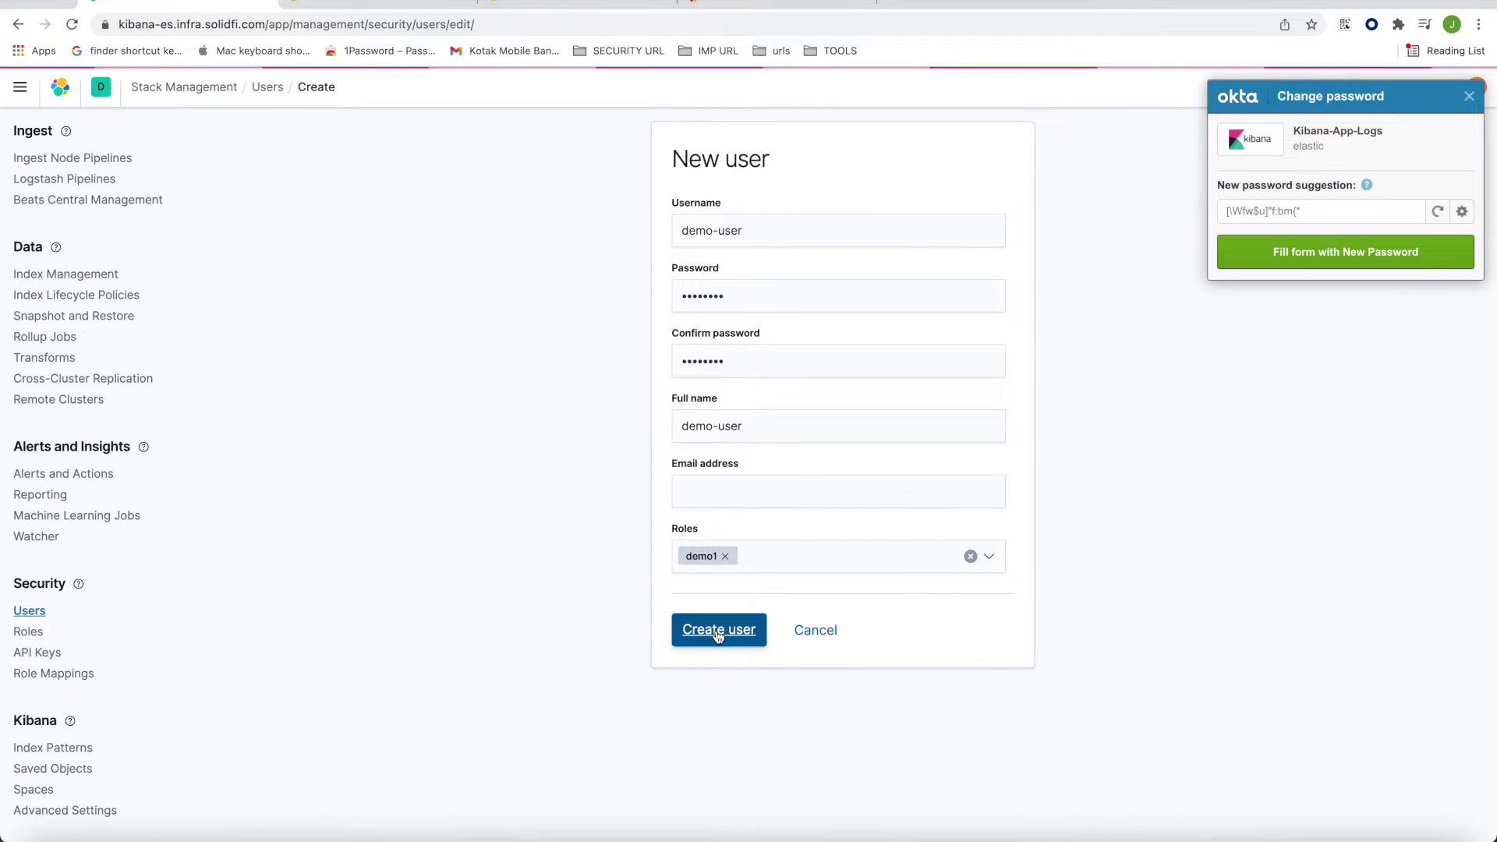
Search the Roles list for demo1, open it, and scroll to its demologs-* index privileges.
left_click(36, 633)
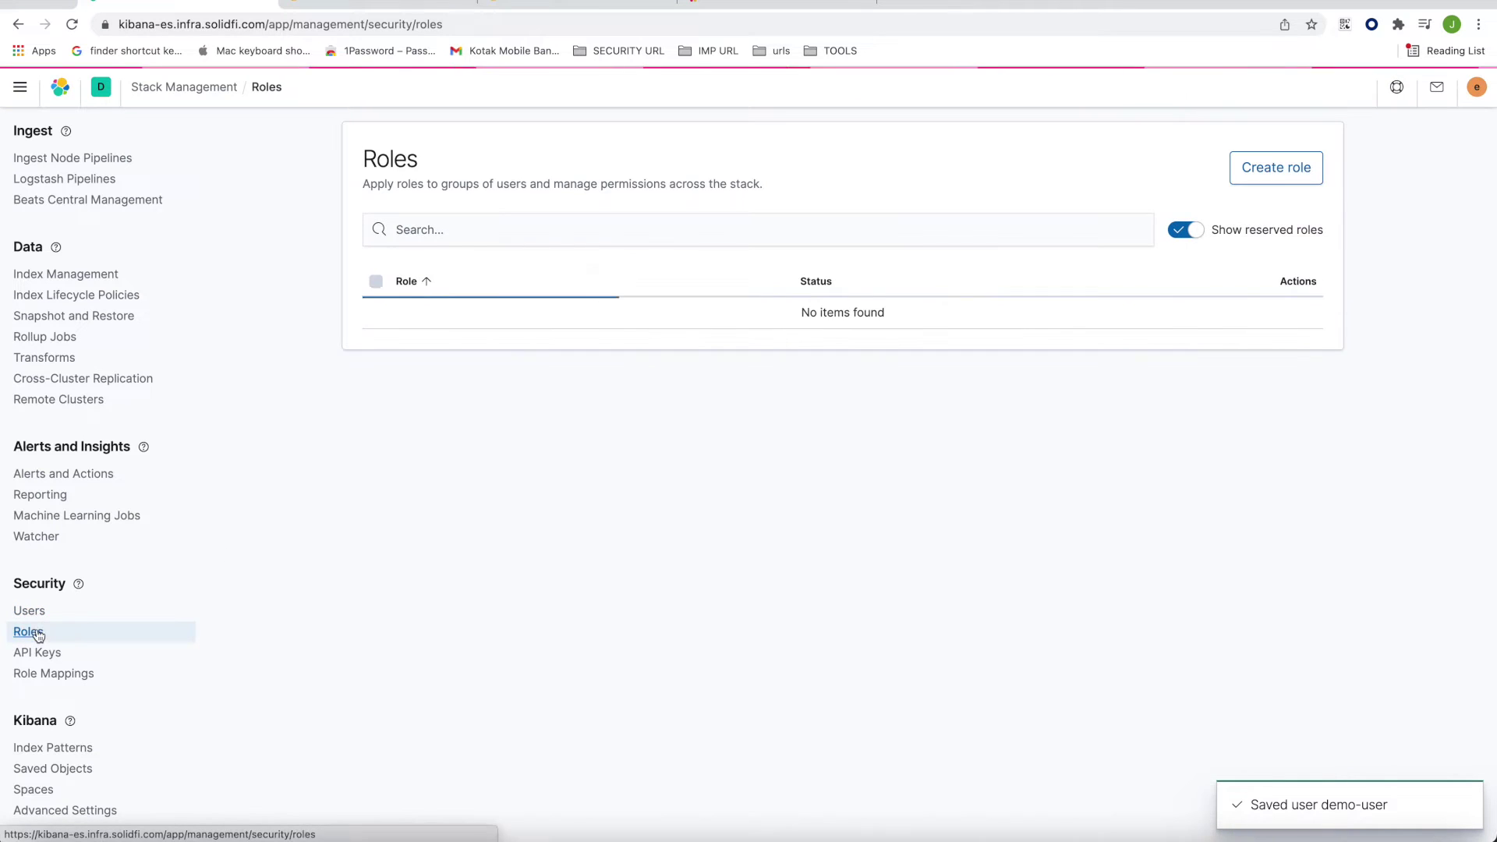
left_click(588, 226)
type("demo1")
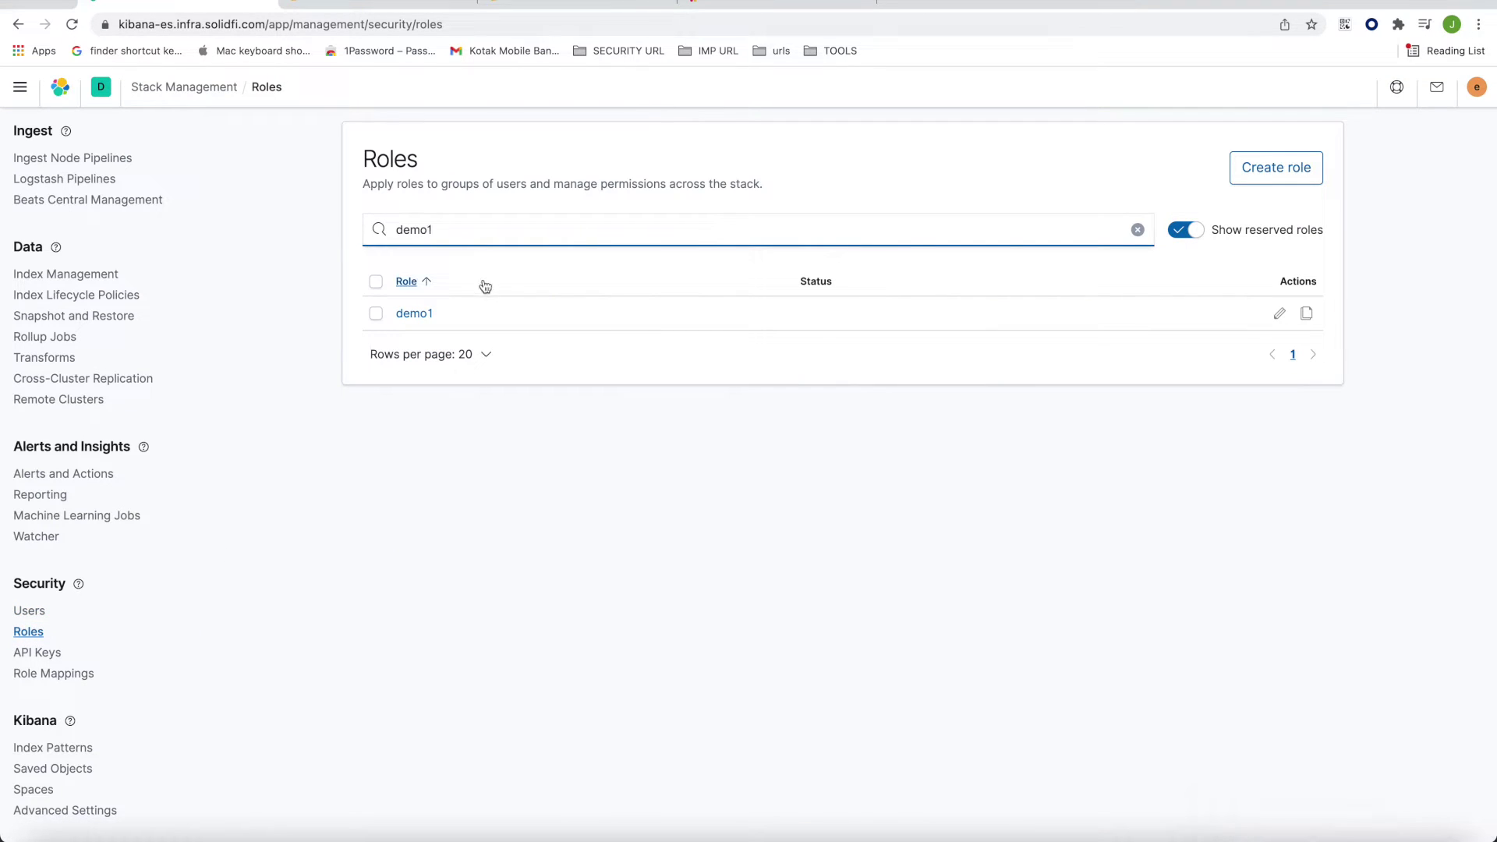
left_click(424, 313)
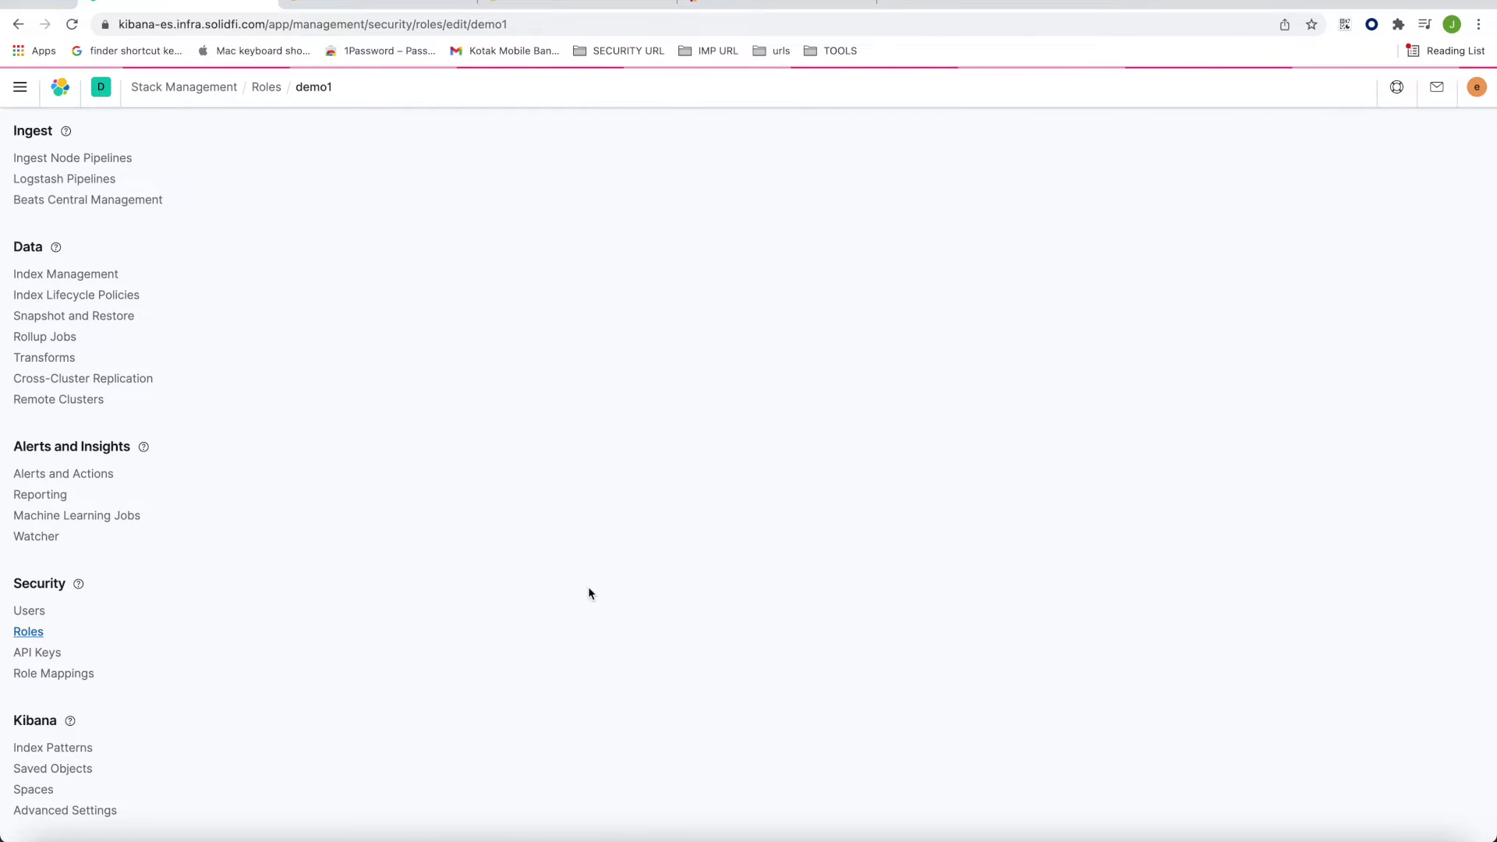
scroll(589, 593, "down", 3)
scroll(590, 594, "down", 1)
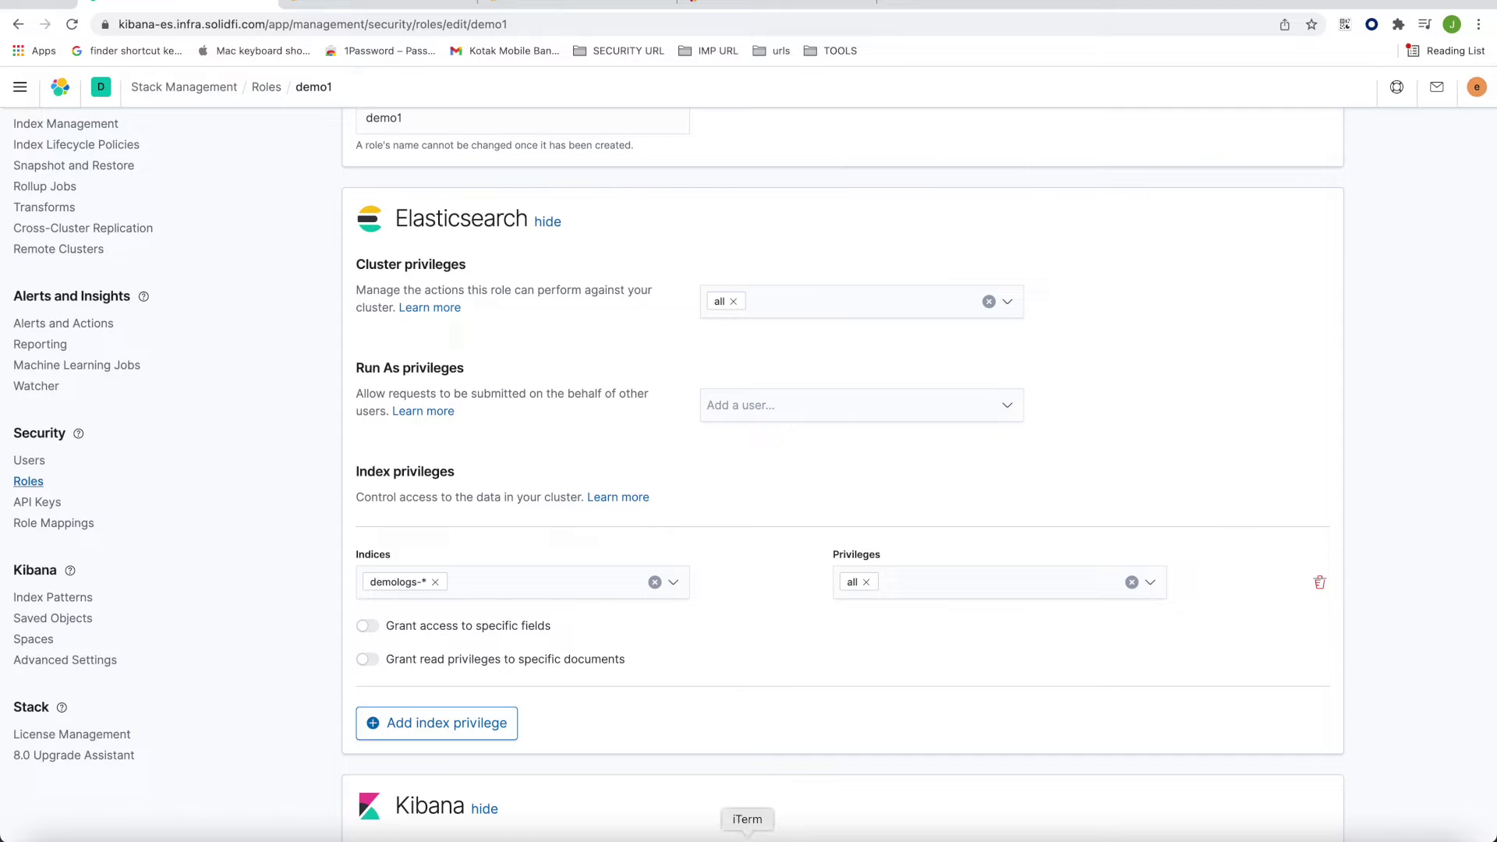
In the terminal's vi session, navigate to the filestream log path line and save with :w.
left_click(747, 838)
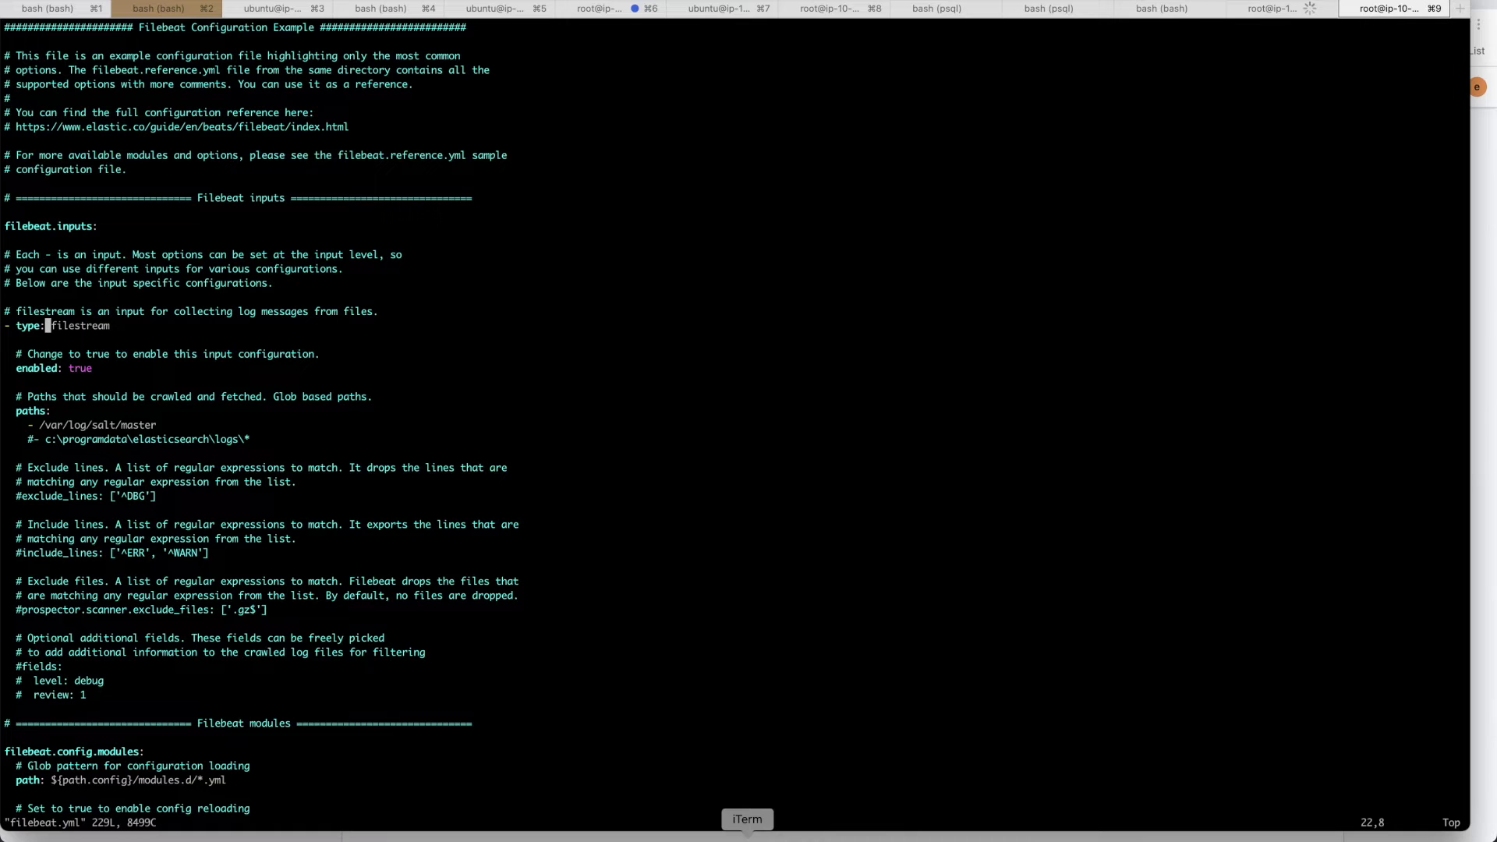
key("Down")
key("Down")
key("Down")
key("Down")
key("Down")
key("Down")
key("Down")
key("Down")
key("Down")
key("Down")
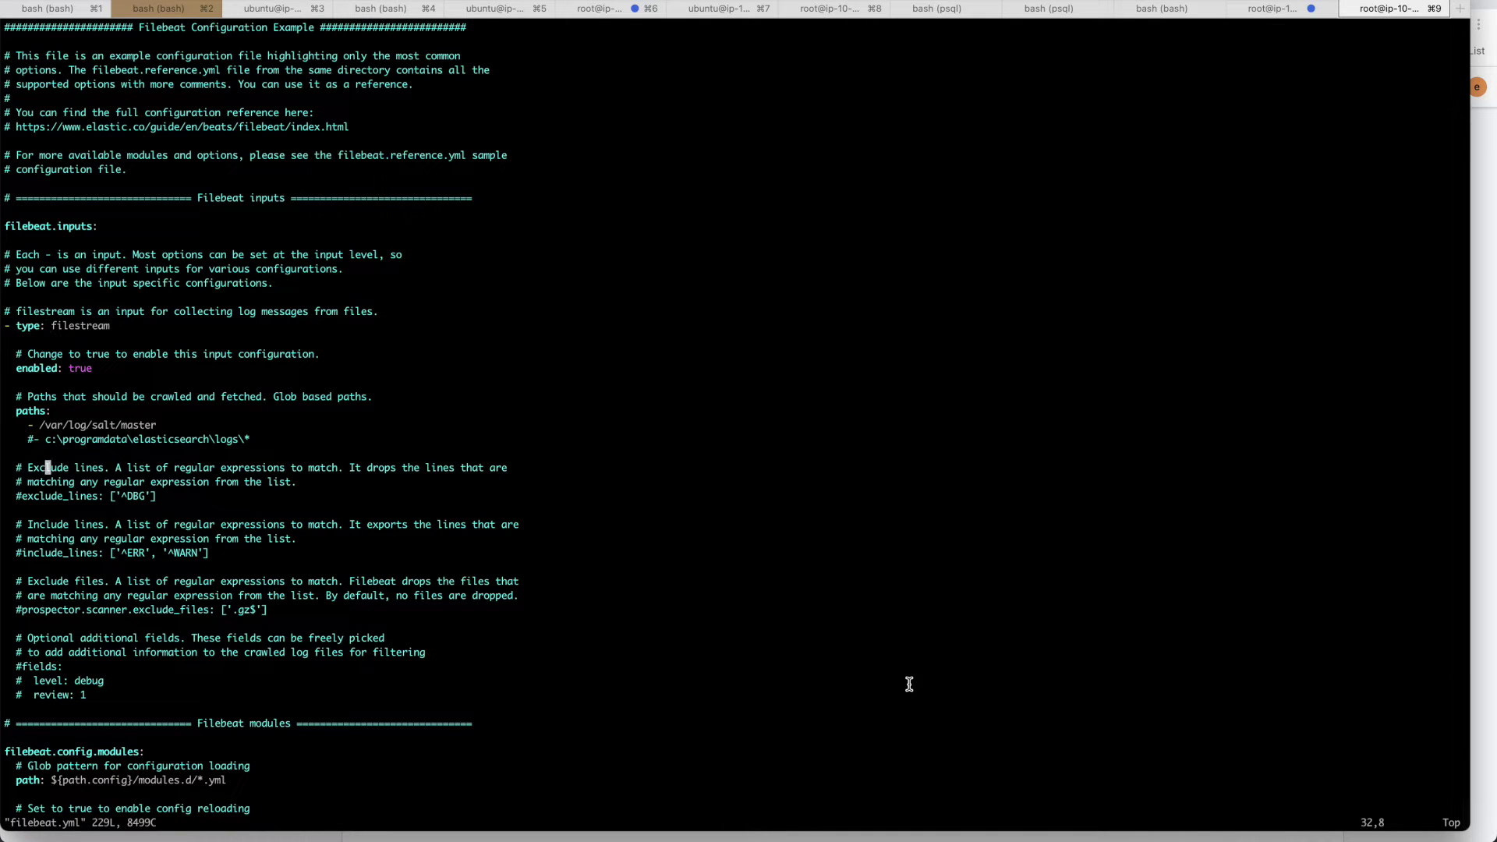
key("Up")
key("Up")
key("Up")
key("Up")
key("Up")
key("Up")
key("Up")
key("Up")
key("Up")
key("Up")
key("Up")
key("Up")
key("Up")
key("Up")
key("Up")
key("Up")
key("Up")
key("Up")
key("Up")
key("Up")
key("Up")
key("Up")
key("Up")
key("Up")
key("Up")
key("Up")
key("Up")
key("Up")
key("Up")
key("Up")
key("Up")
key("Down")
key("Down")
key("Down")
key("Down")
key("Down")
key("Down")
key("Down")
key("Down")
key("Down")
key("Down")
key("Down")
key("Down")
key("Down")
key("Down")
key("Down")
key("Down")
key("Down")
key("Down")
key("Down")
key("Down")
key("Down")
key("Down")
key("Down")
key("Down")
key("Down")
key("Down")
key("Down")
key("Down")
key("Right")
key("Right")
key("Right")
key("Right")
key("Right")
key("Right")
key("Right")
key("Right")
key("Right")
key("Right")
key("Right")
key("Right")
key("Right")
key("Right")
key("Right")
key("Right")
key("Right")
key("Right")
key("Left")
key("a")
key("Right")
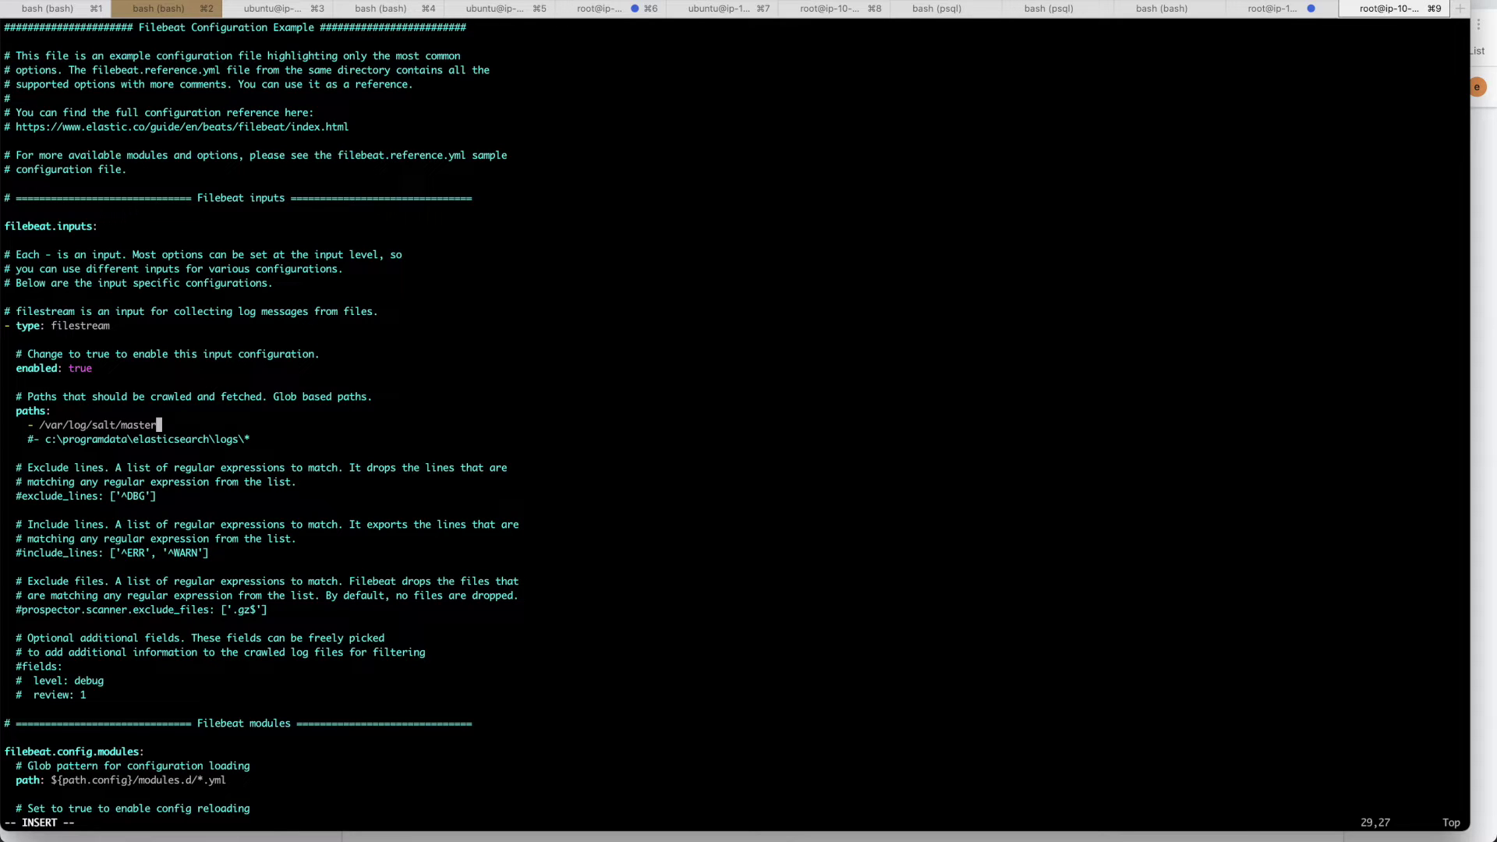
key("Escape")
type(":w")
key("Return")
Append .3 so the path reads /var/log/salt/master.3, then save and quit with :wq!
key("Up")
key("Down")
key("i")
key("Right")
type(".3")
key("Escape")
type(":wq!")
key("Return")
Change into the /var/log/salt directory.
type("cd /var/log/sal")
key("Tab")
key("Return")
List the salt log files by time with ls -tlr, spotting master.3.
type("ls -tlr")
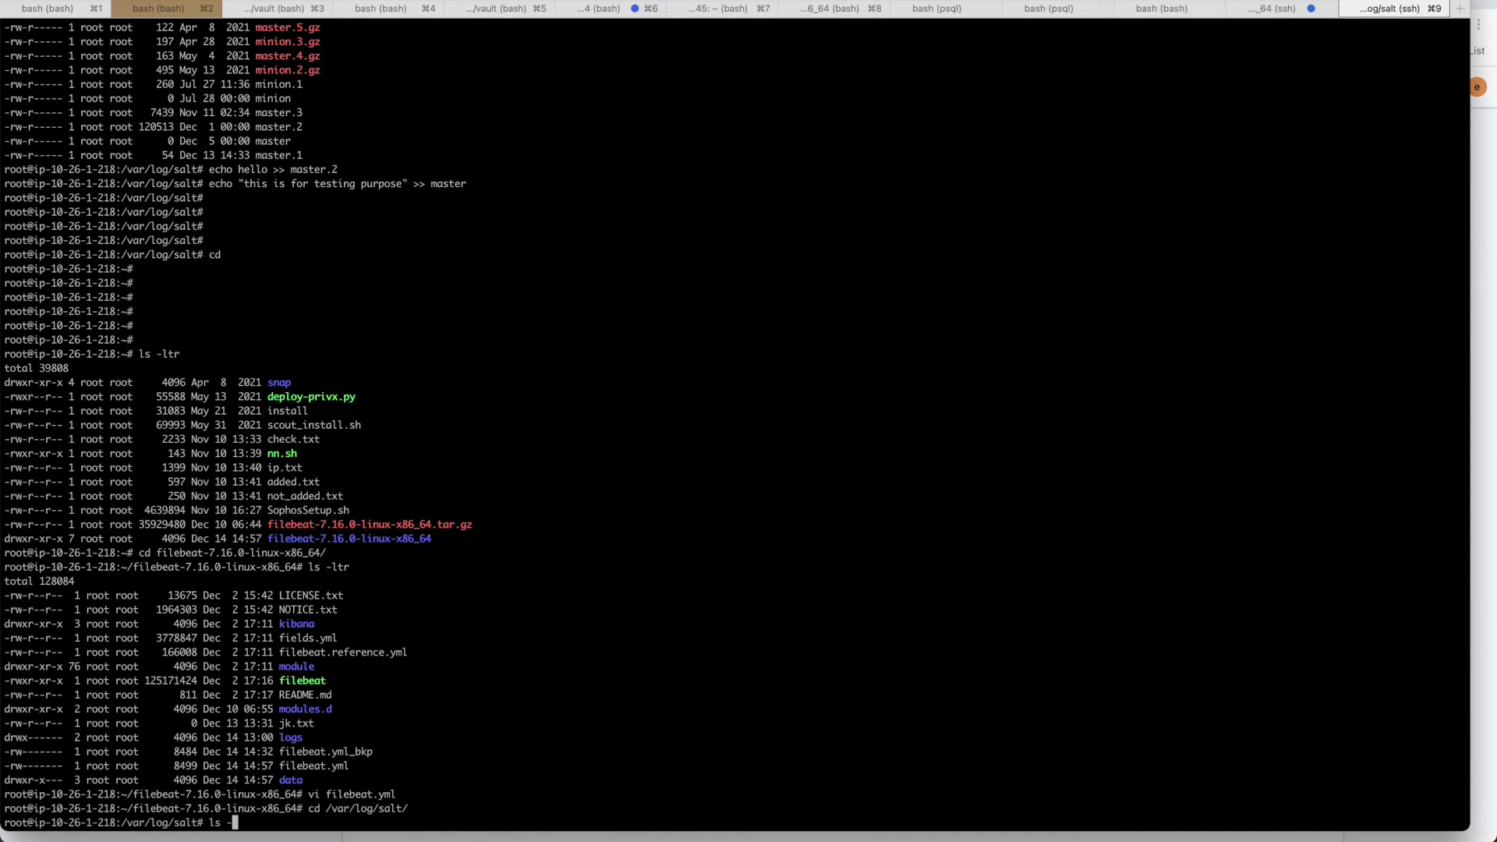
key("Return")
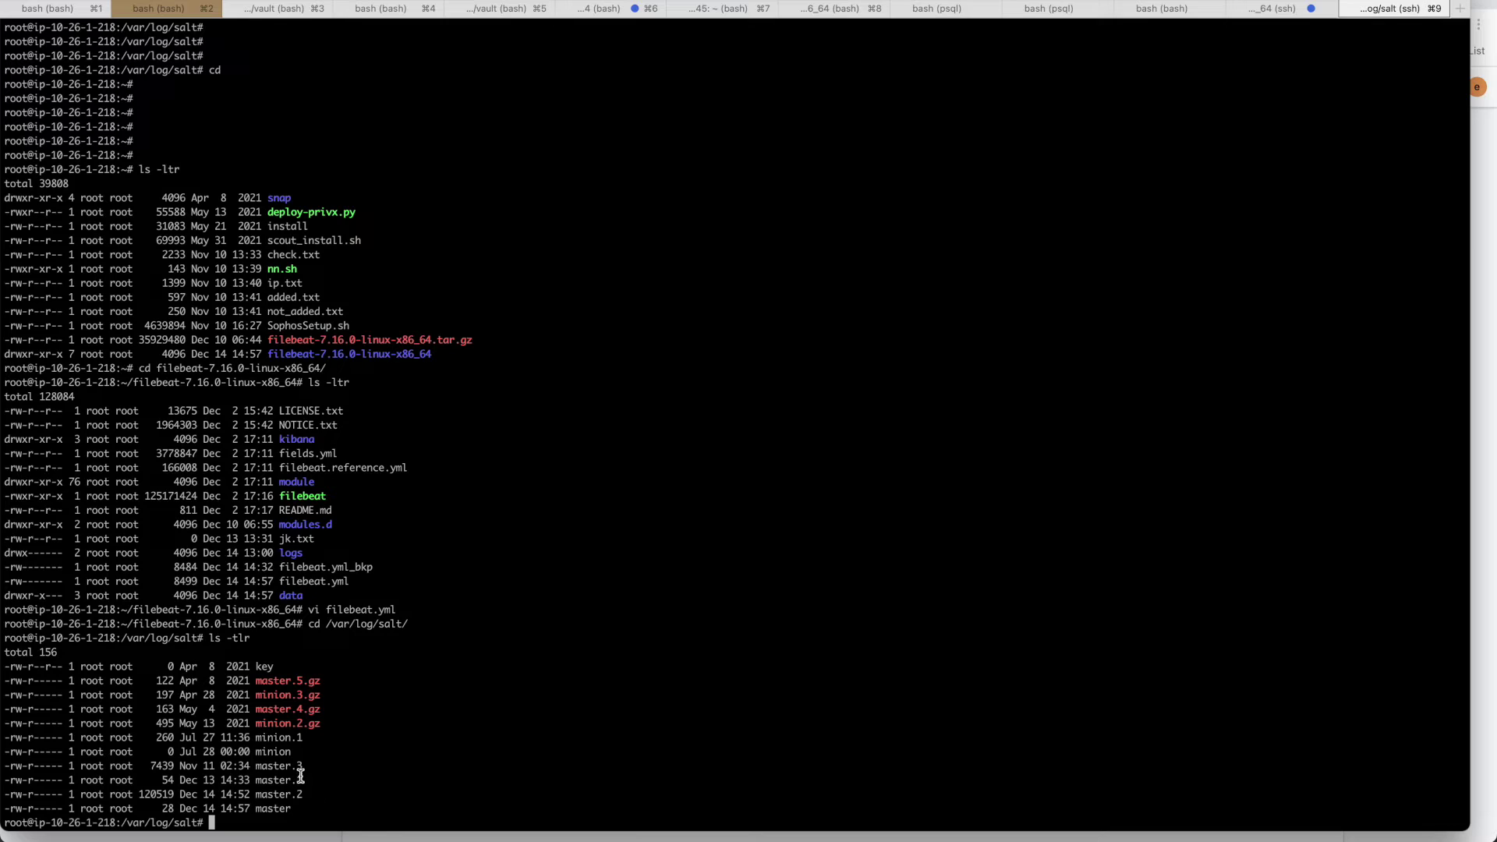
double_click(296, 768)
left_click(442, 780)
type("c")
key("BackSpace")
Return to the Filebeat directory with cd - and start typing vi filebeat.yml.
type("cd -")
key("Return")
key("Return")
type("vi file")
key("Tab")
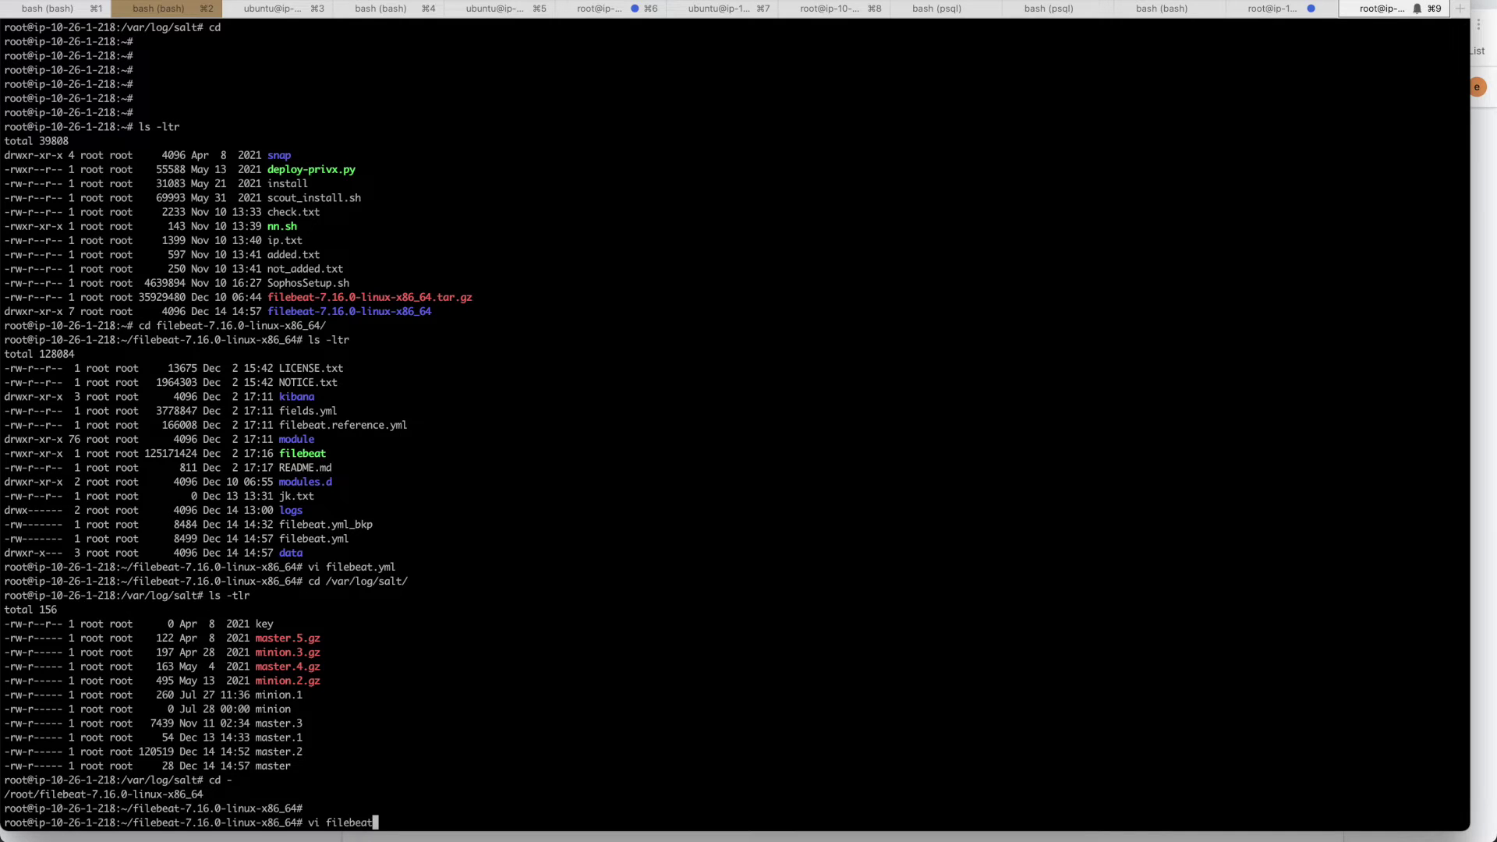
Open filebeat.yml in vi and move to the Elasticsearch template settings section.
type(".")
type("y")
key("Tab")
key("Return")
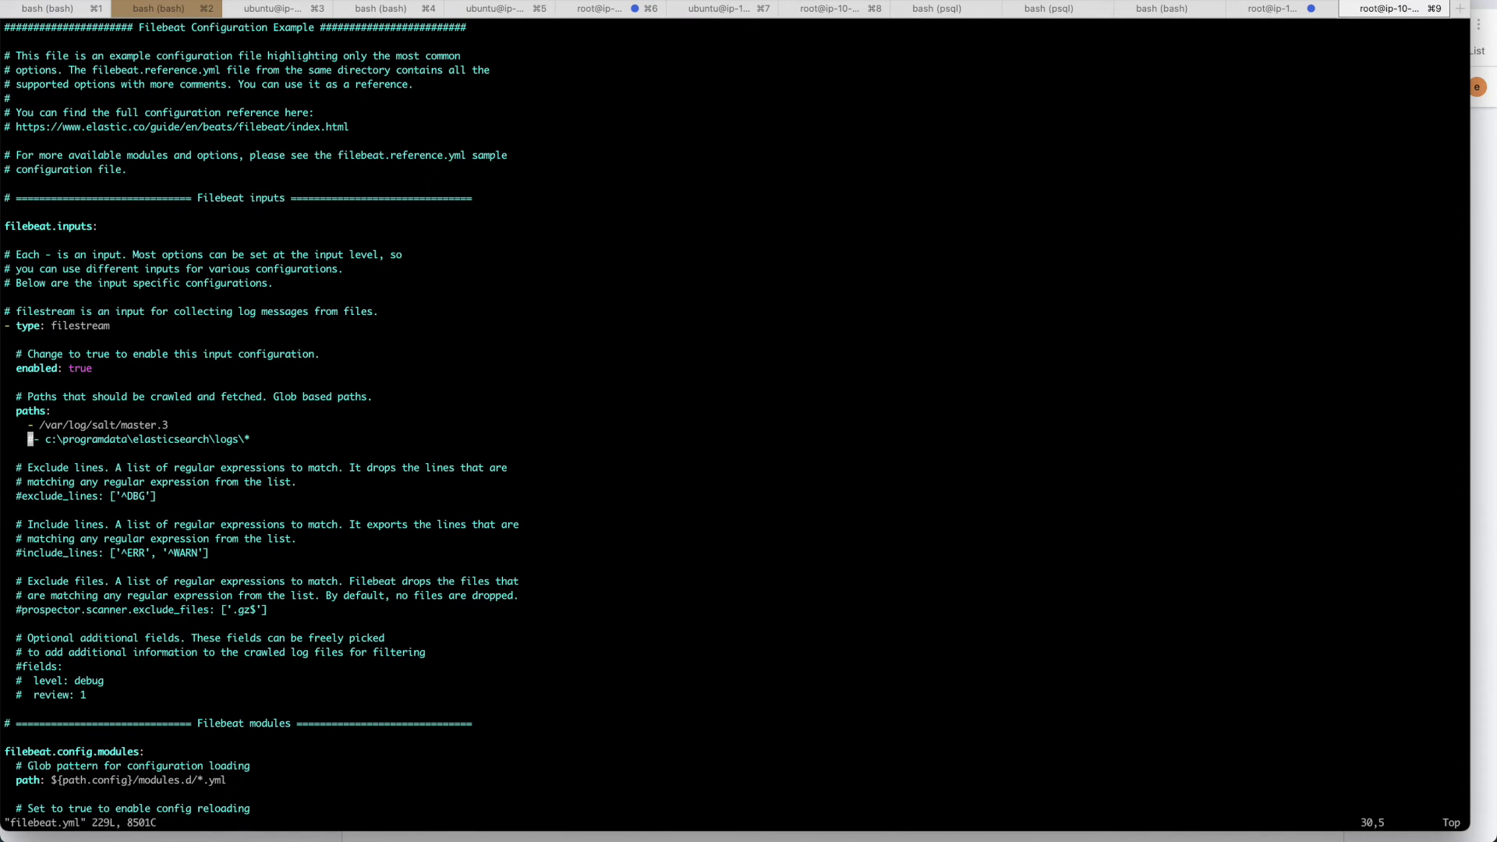
key("Up")
key("Down")
key("Down")
key("Down")
key("Down")
key("Down")
key("Down")
key("Down")
key("Down")
key("Down")
key("Down")
key("Down")
key("Down")
key("Down")
key("Down")
key("Down")
key("Down")
key("Down")
key("Down")
key("Down")
key("Down")
key("Down")
key("Down")
key("Down")
key("Down")
key("Down")
key("Down")
key("Down")
key("Down")
key("Down")
key("Down")
key("Down")
key("Down")
key("Down")
key("Down")
key("Down")
key("Down")
key("Down")
key("Down")
key("Down")
key("Down")
key("Down")
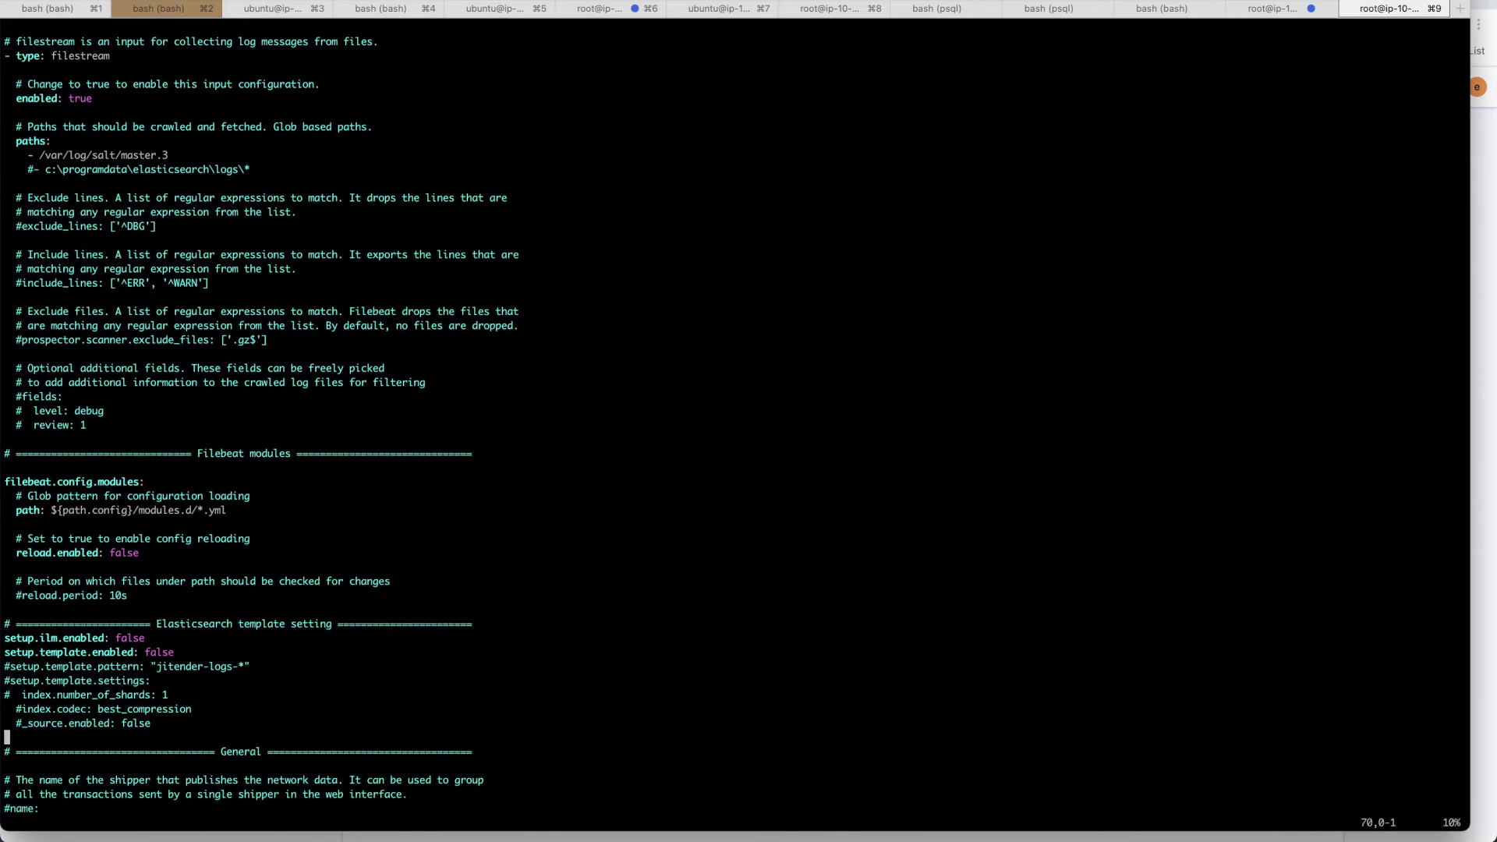
key("Down")
key("Down")
key("Down")
key("Up")
key("Up")
key("Up")
key("Up")
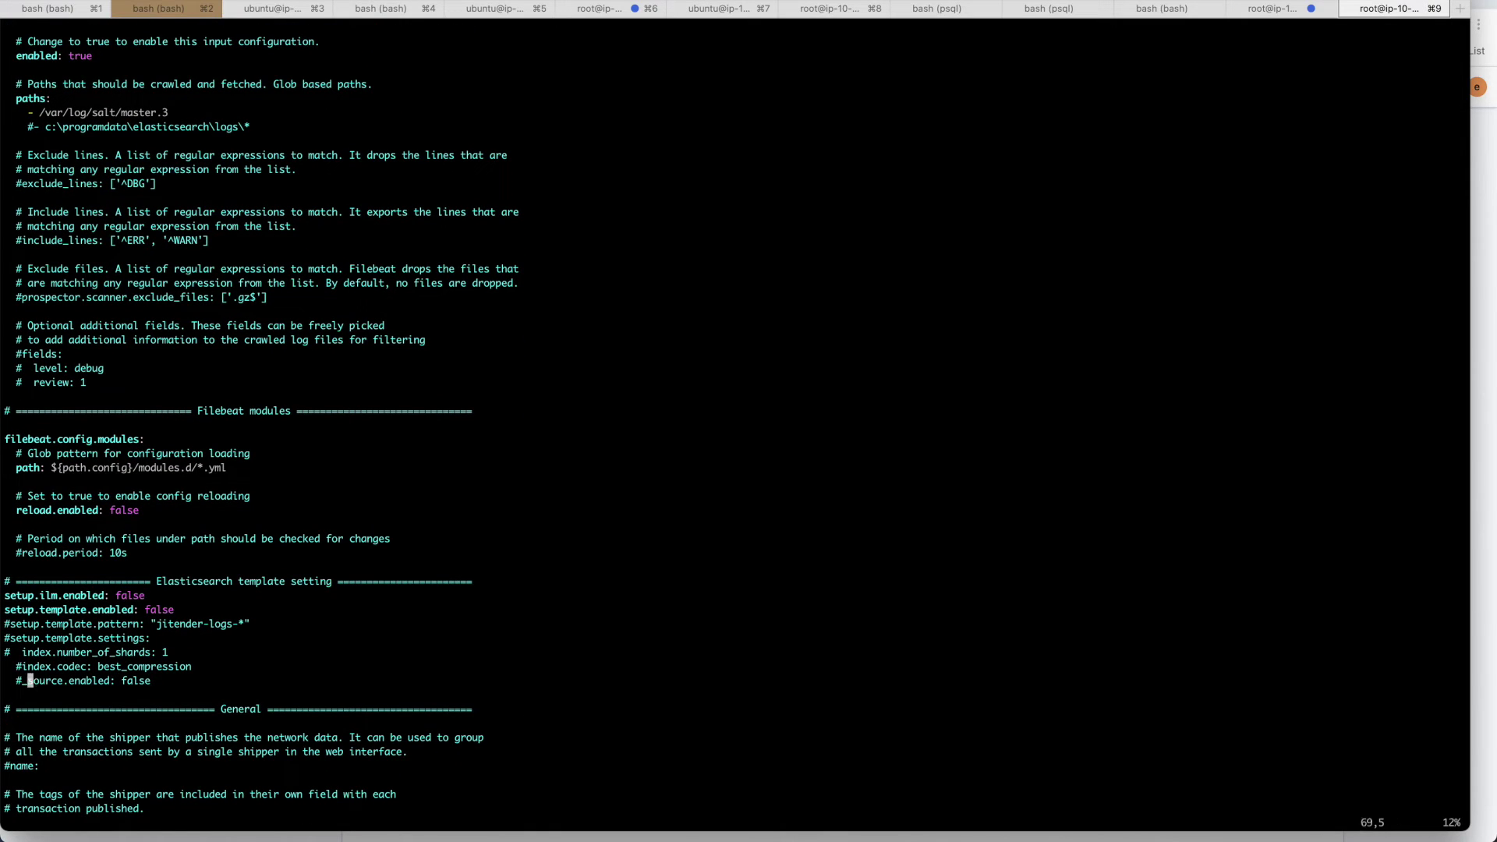
Highlight setup.ilm.enabled: false and check that setup.template.enabled is false.
left_click_drag(6, 597, 94, 599)
left_click(93, 599)
left_click_drag(7, 596, 55, 602)
left_click(52, 599)
left_click(54, 601)
left_click_drag(156, 601, 3, 599)
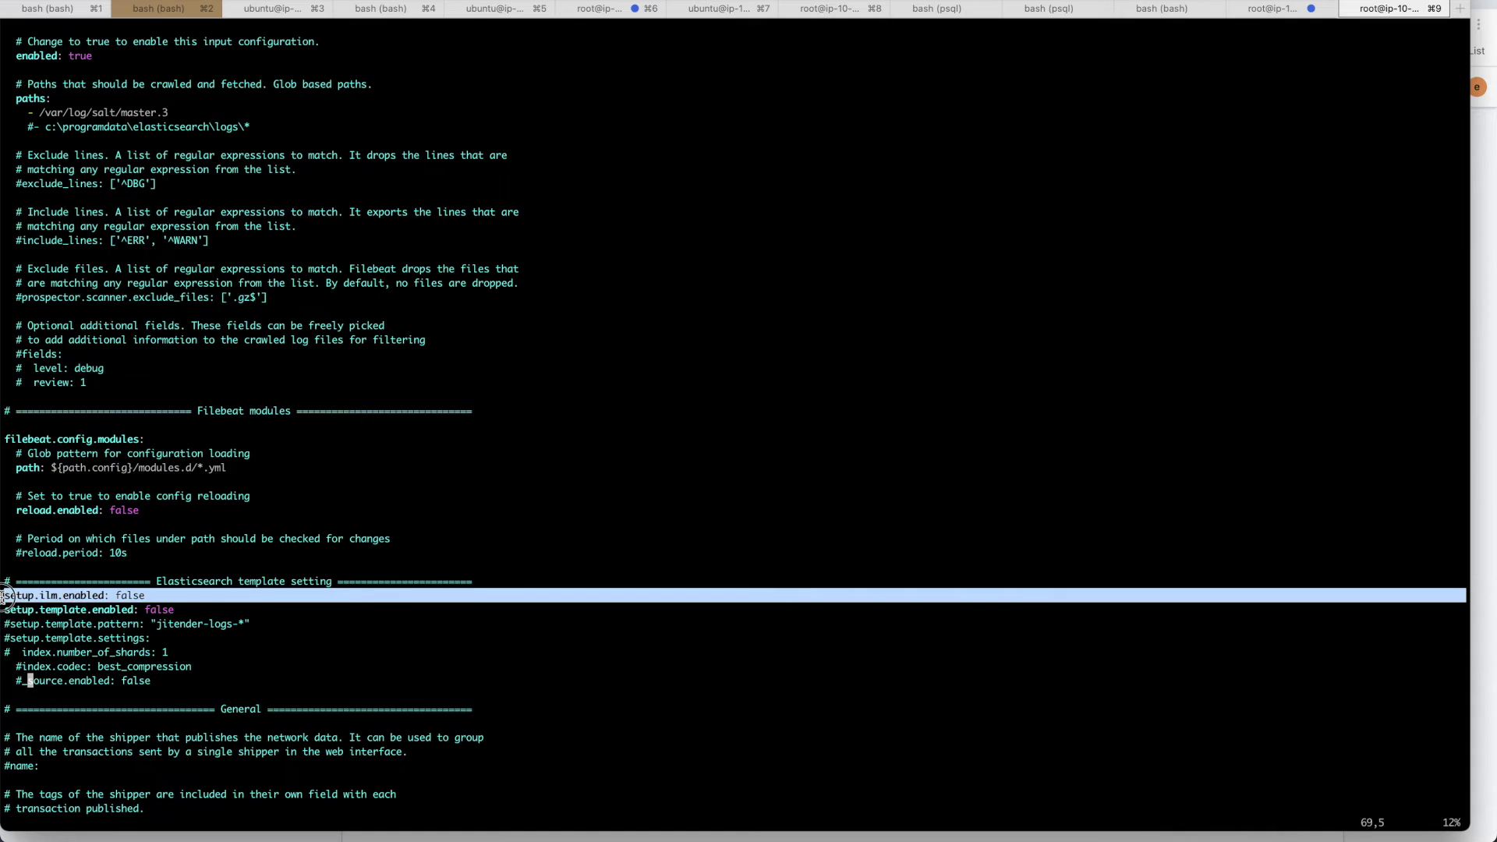
left_click(2, 598)
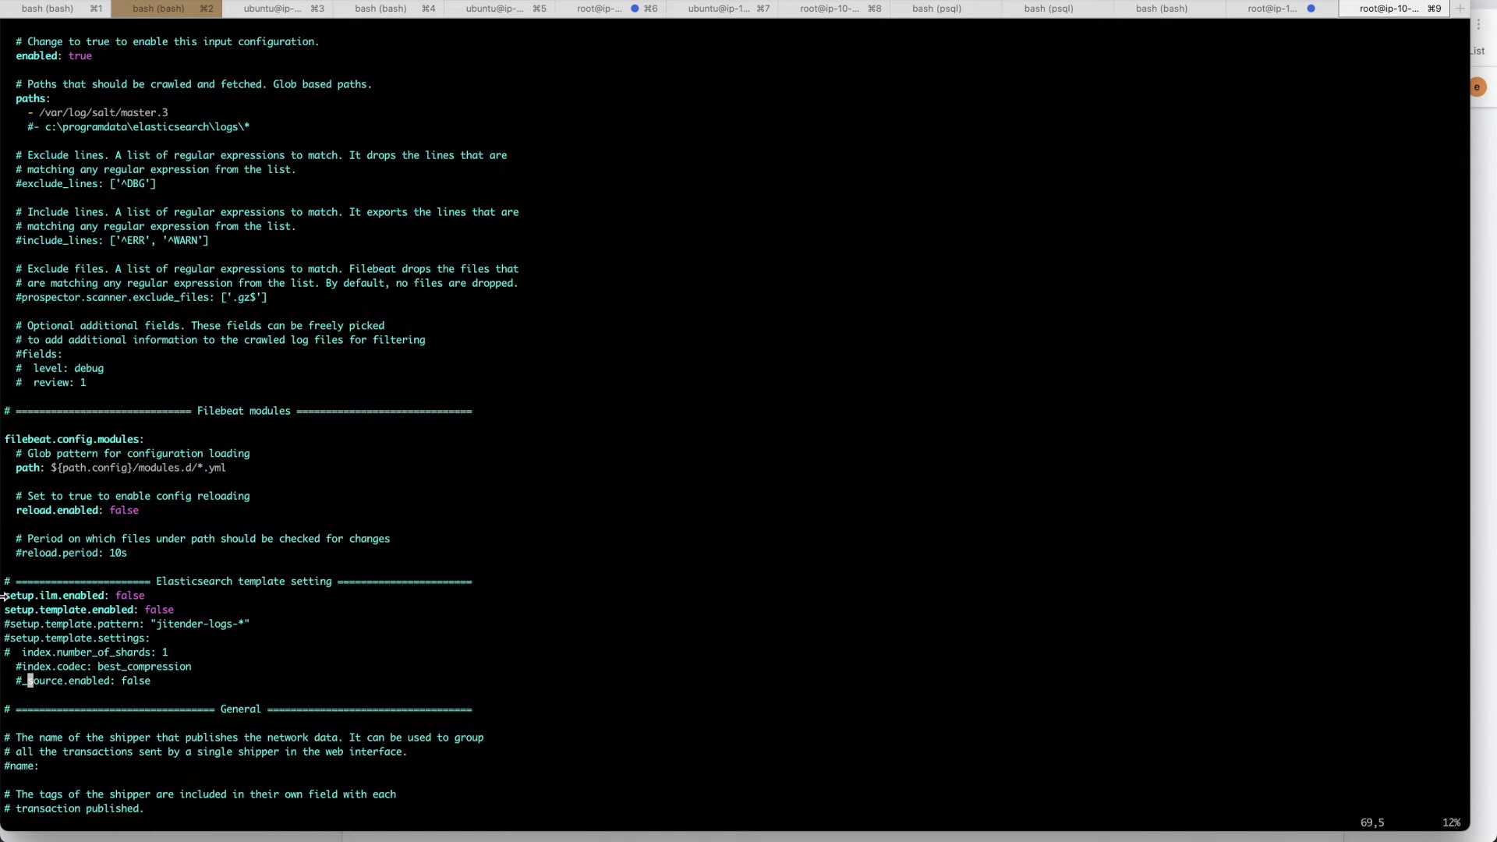
left_click_drag(4, 599, 147, 596)
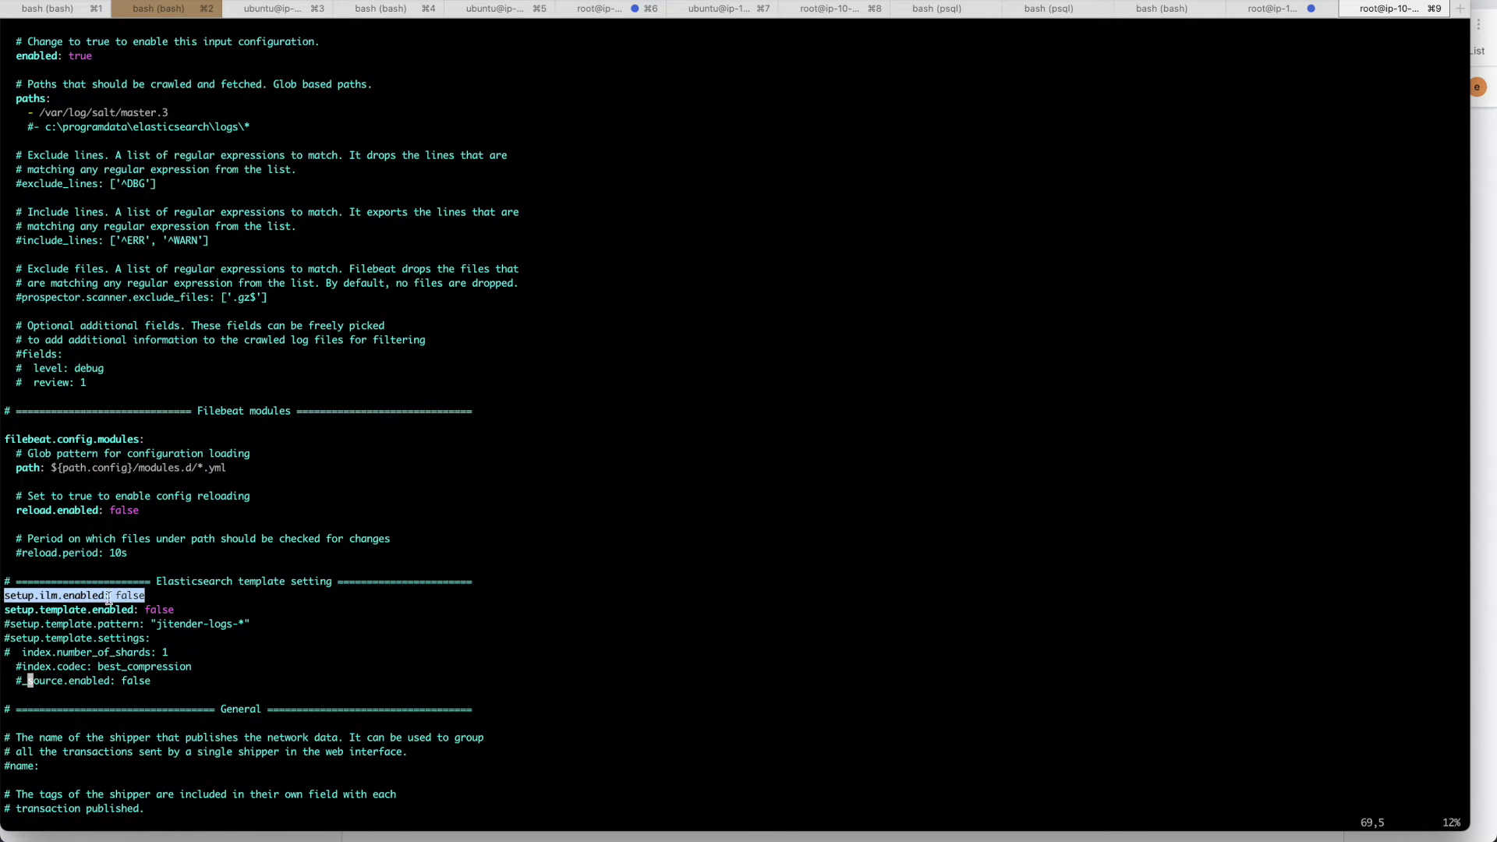
left_click(146, 596)
left_click_drag(147, 596, 3, 600)
key("Up")
key("Up")
key("Up")
key("Up")
key("Up")
key("Up")
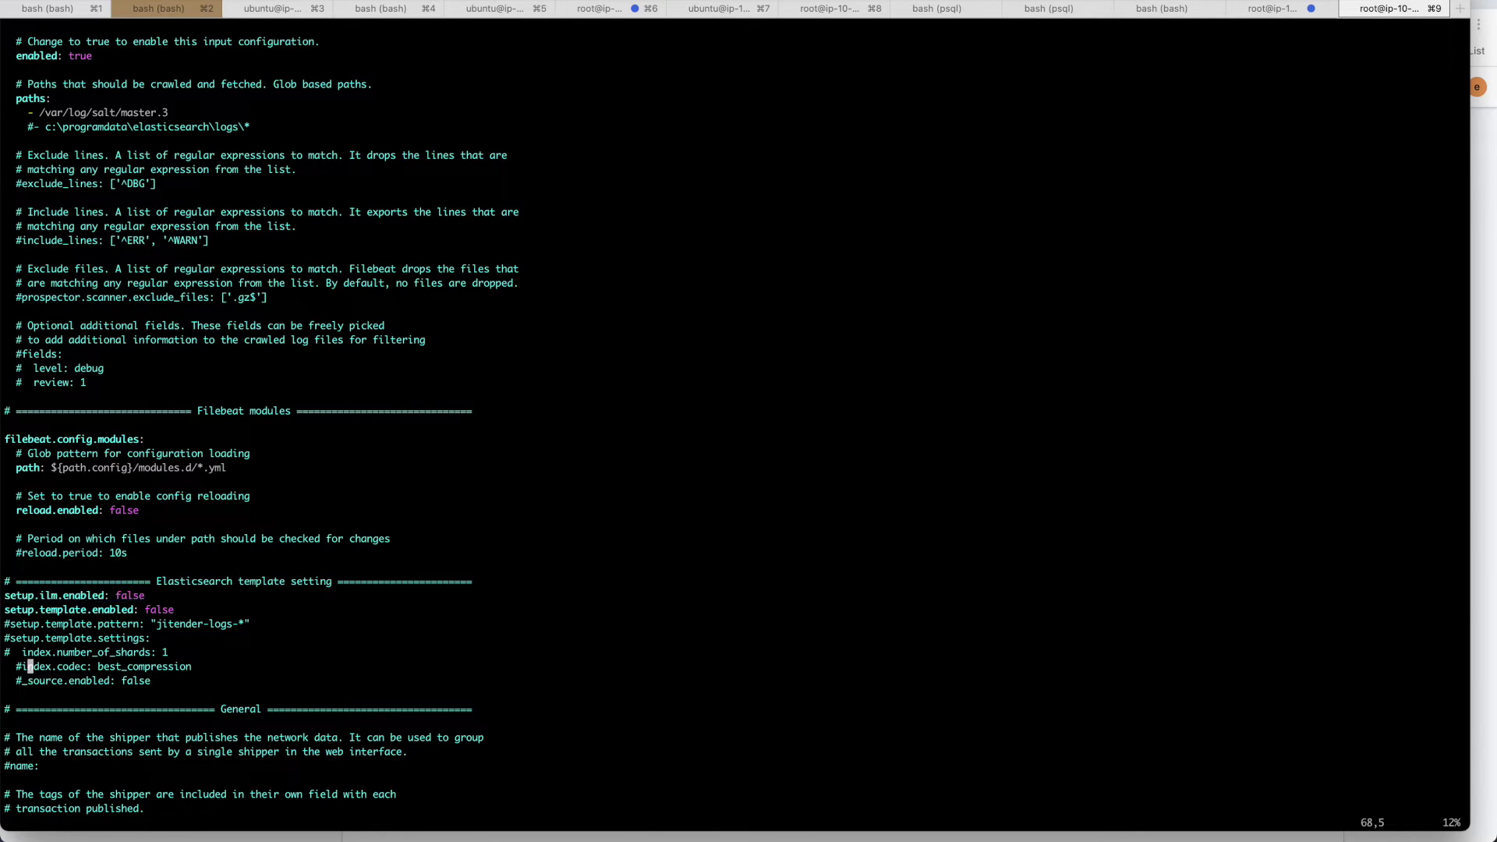
key("Down")
key("Down")
key("Down")
key("Down")
key("Down")
key("Down")
key("Down")
key("Down")
key("Down")
key("Down")
key("Down")
key("Down")
key("Down")
key("Down")
key("Down")
key("Down")
key("Down")
key("Down")
key("Down")
key("Down")
key("Down")
key("Down")
key("Down")
key("Down")
key("Down")
key("Down")
key("Down")
key("Down")
key("Down")
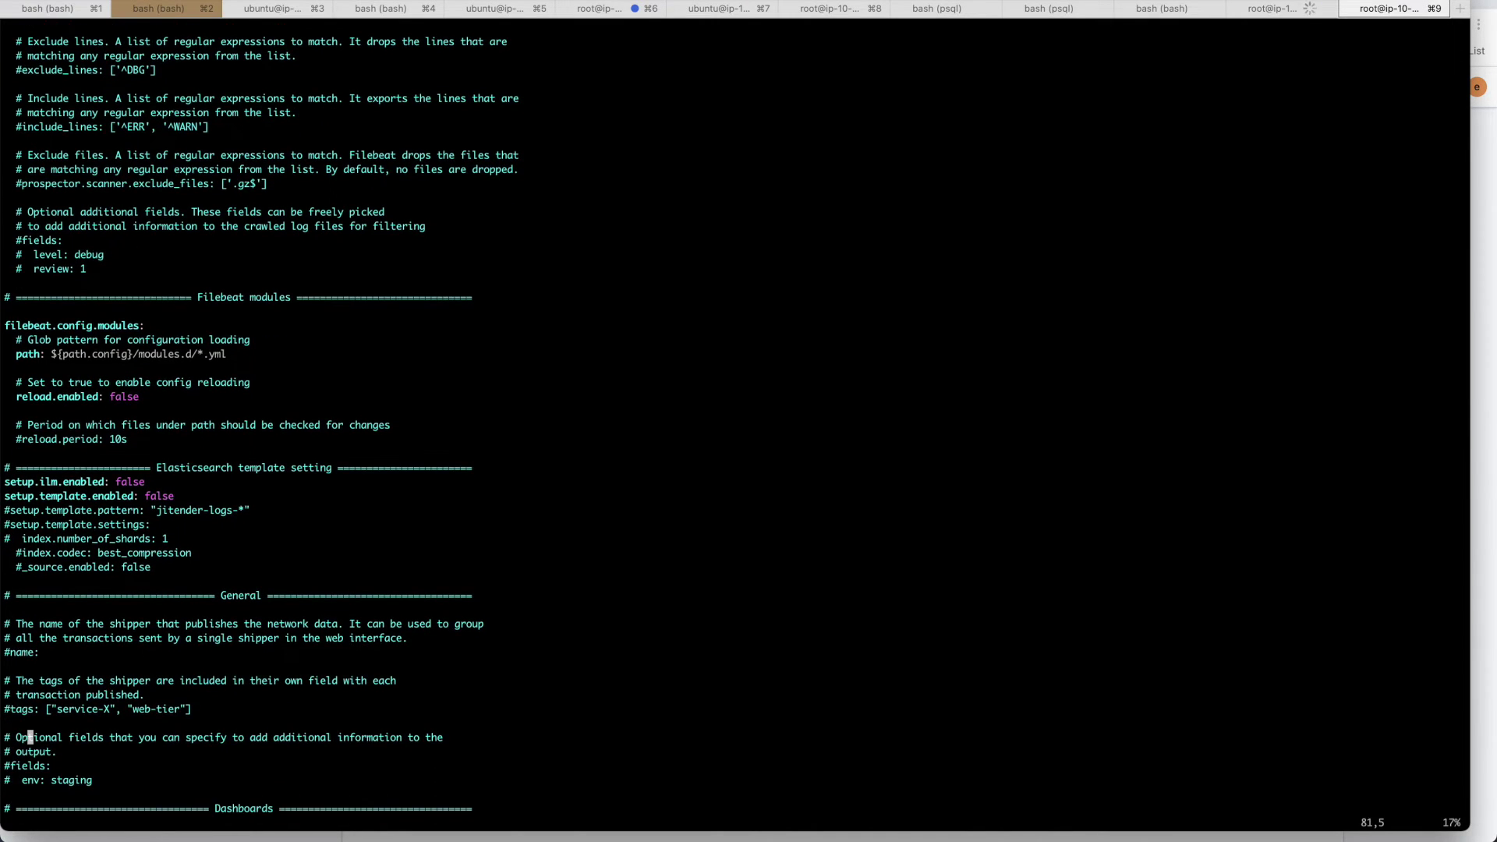
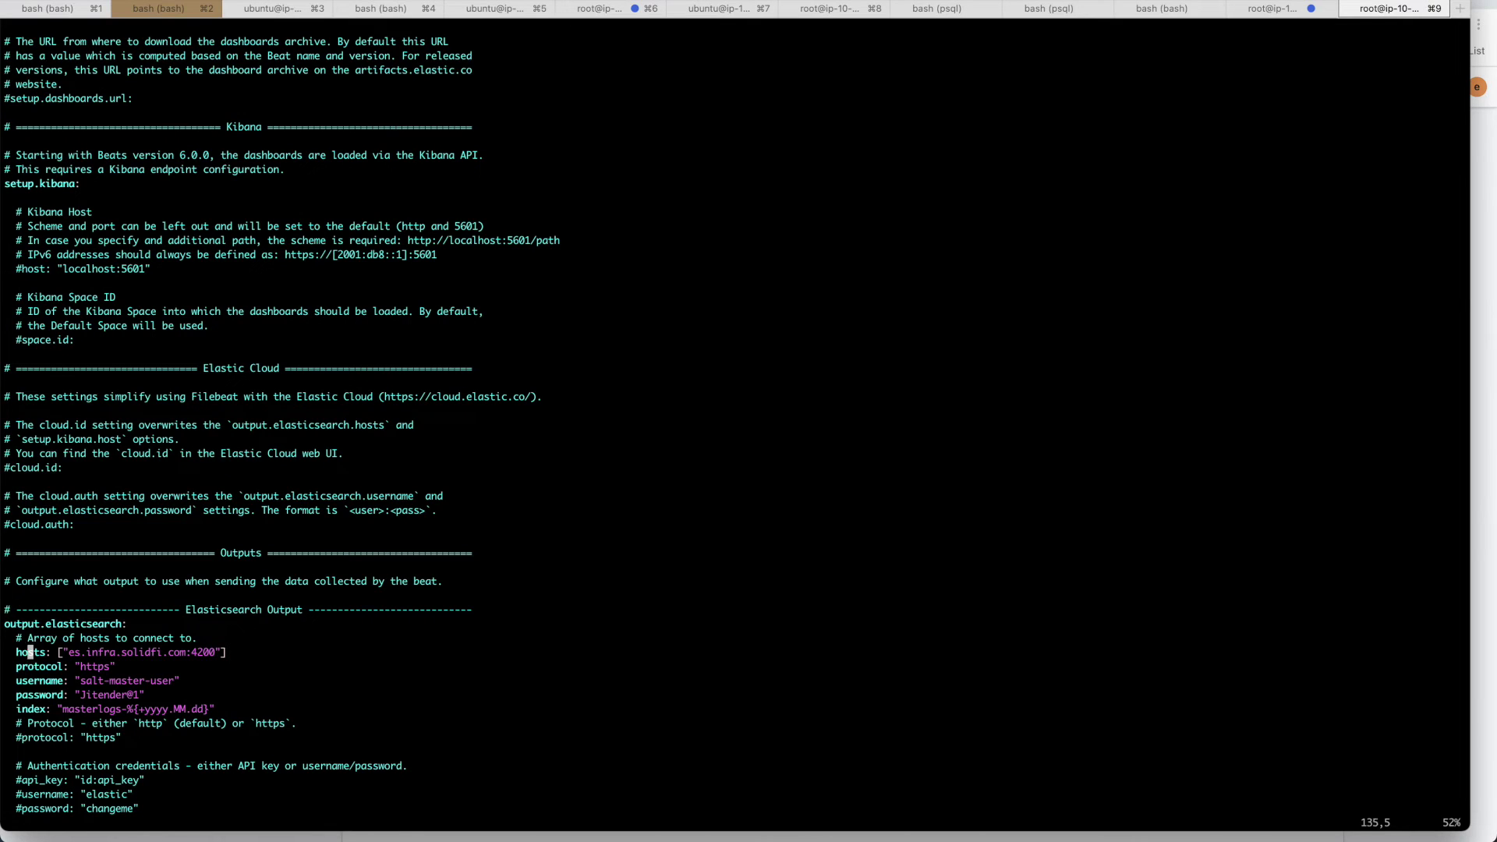
Replace the Elasticsearch output username in filebeat.yml with a demo account name.
key("Right")
key("Right")
key("Right")
key("Right")
key("Right")
key("Right")
key("Right")
key("Right")
key("Right")
key("Right")
key("Right")
key("Right")
key("Right")
key("Right")
key("Right")
key("Right")
key("Right")
key("Right")
key("Right")
key("Right")
key("Right")
key("Right")
key("Right")
key("Right")
key("Right")
key("Down")
key("Down")
key("i")
key("Left")
key("Left")
key("Left")
key("BackSpace")
key("BackSpace")
key("BackSpace")
key("BackSpace")
key("BackSpace")
key("BackSpace")
key("BackSpace")
key("BackSpace")
key("BackSpace")
key("BackSpace")
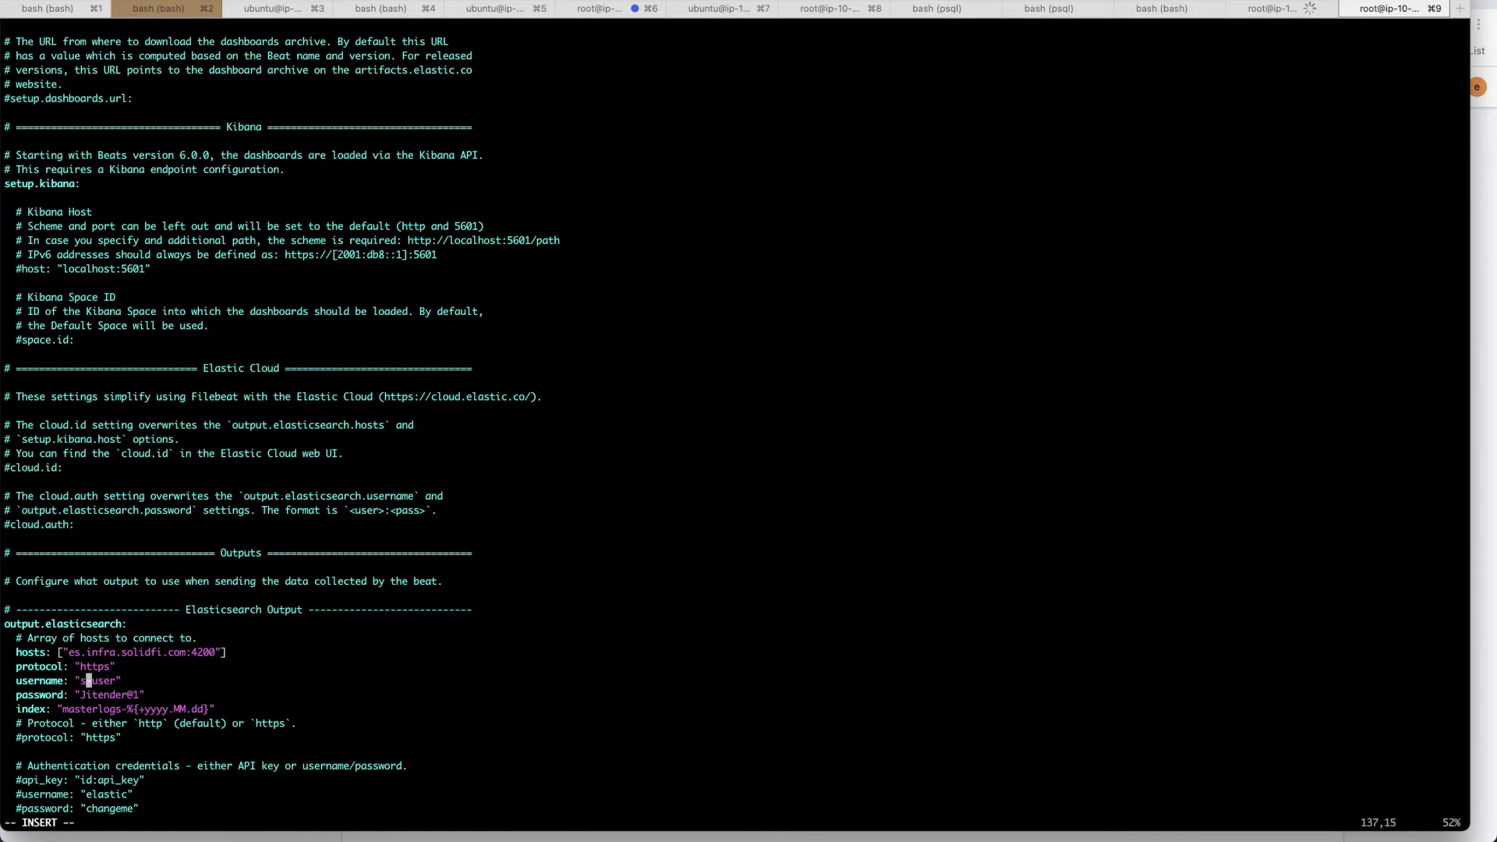
key("BackSpace")
type("demo")
Discard the edit and quit vi without saving using :q!
key("Escape")
type(":")
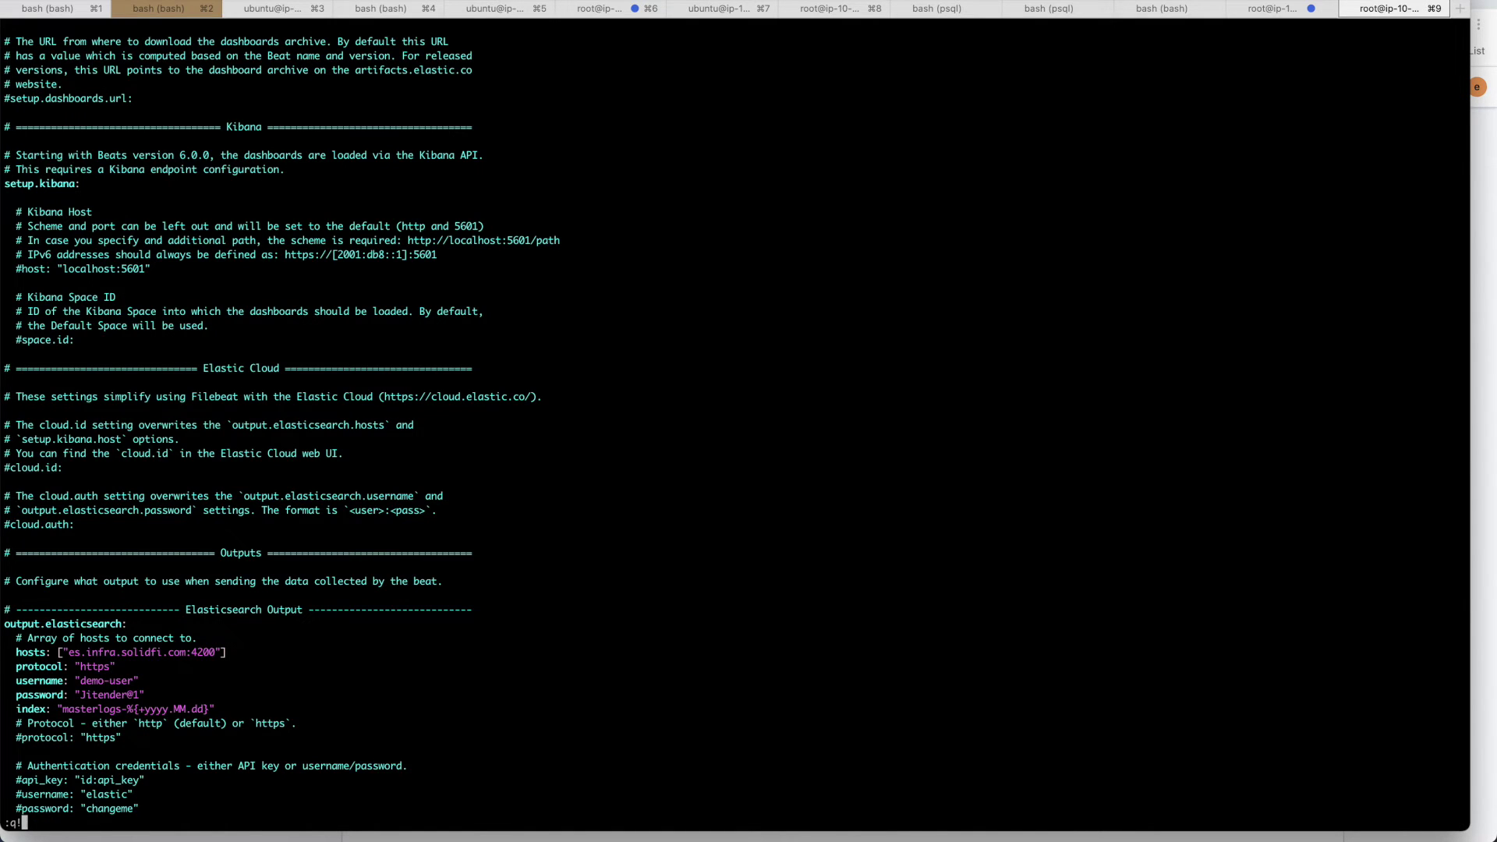
type("q!")
key("Return")
Copy filebeat.yml to a backup named filebeat.yml_bkp_11, then prepare to reopen filebeat.yml in vi.
type("cp filebe")
key("Tab")
type(".ya")
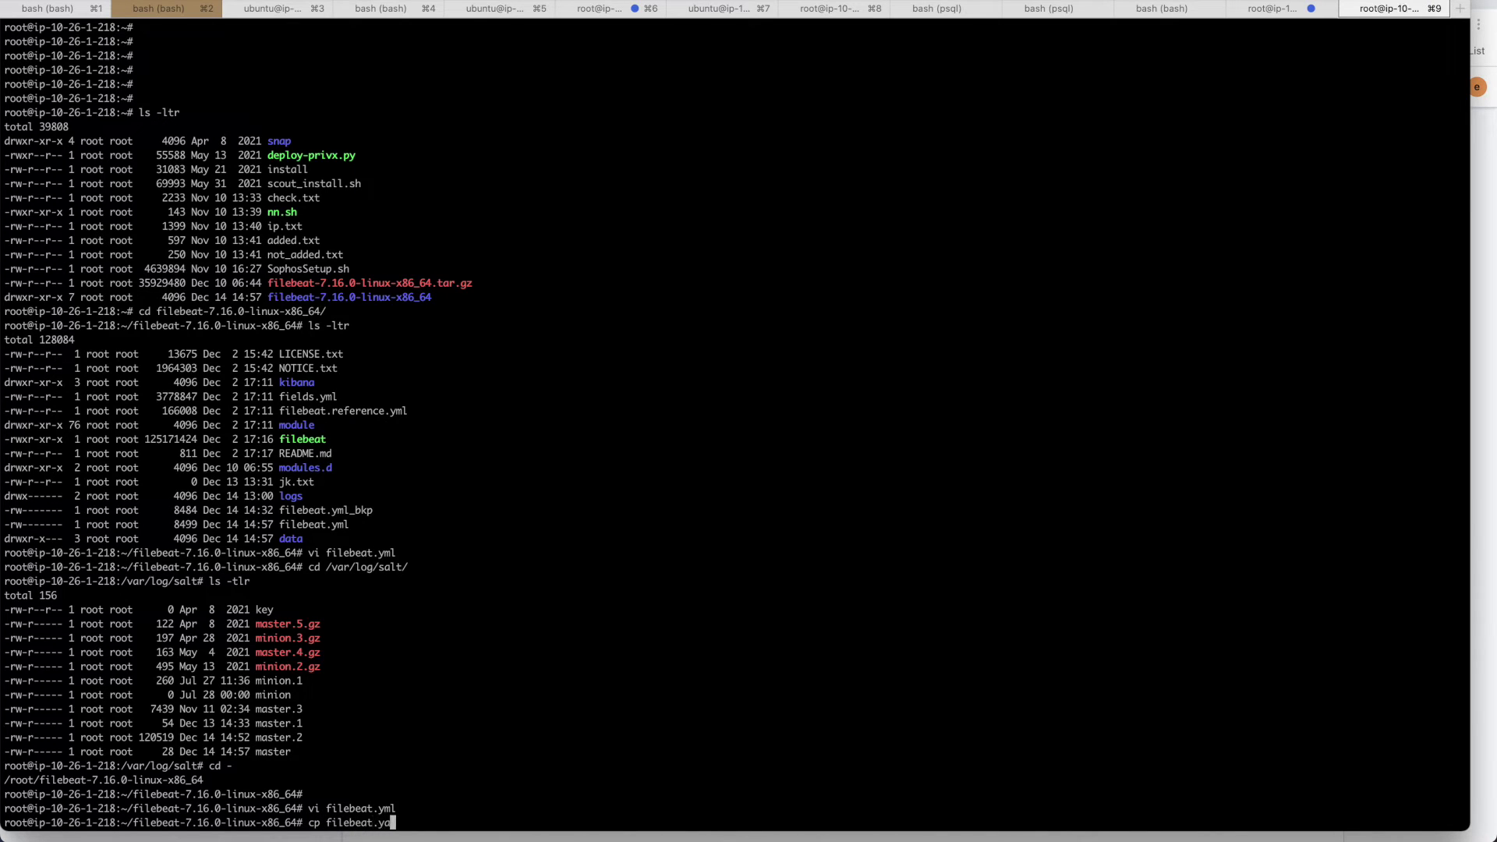
key("Tab")
type("filebe")
key("Tab")
type(".")
key("Tab")
type("y")
key("Tab")
key("Return")
type("vi f")
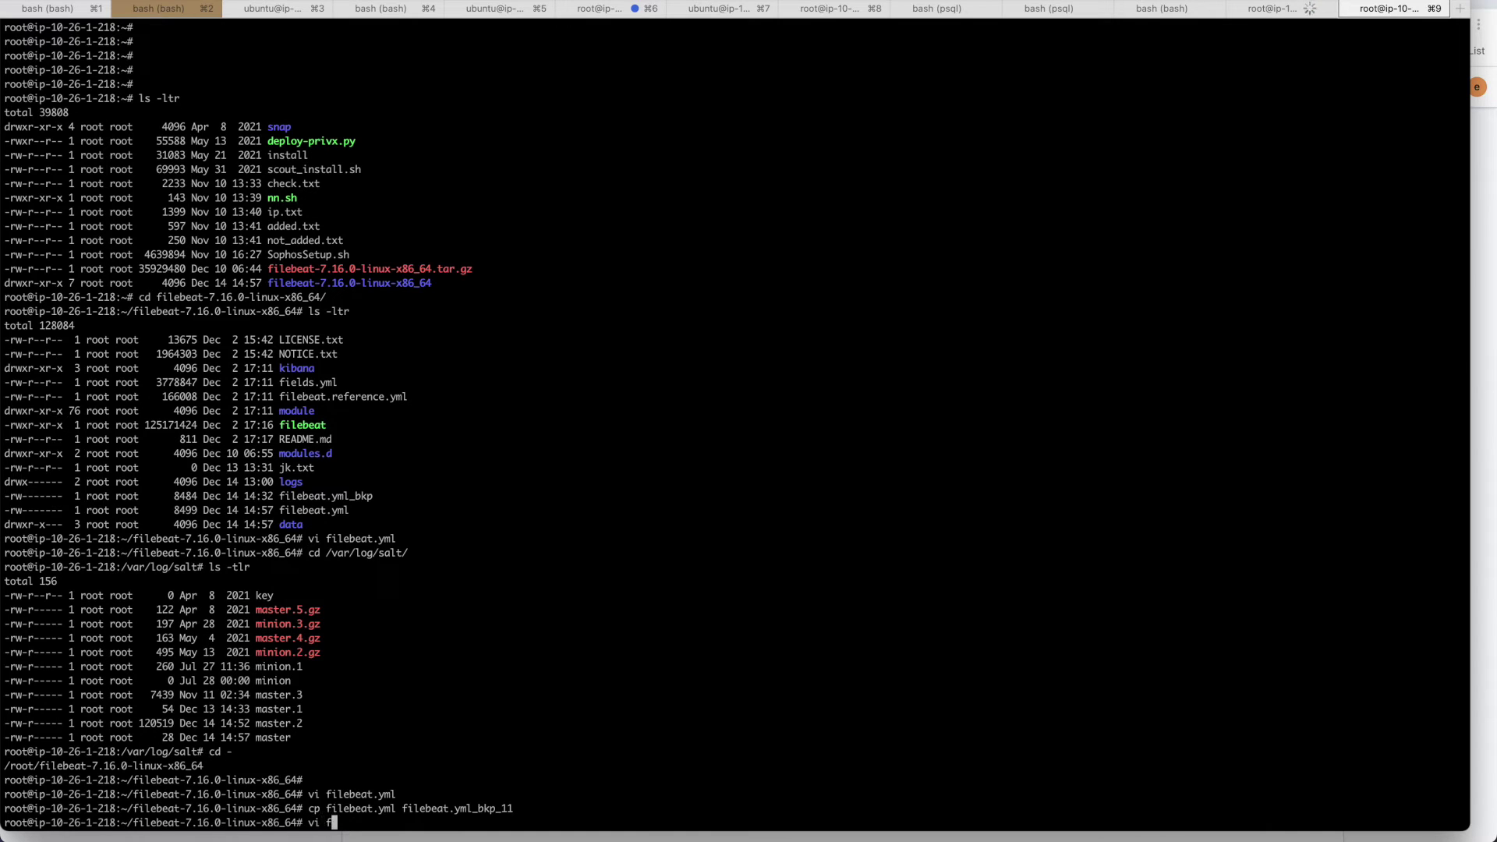
type("ilebeat.yml")
Open filebeat.yml in vi and replace the Elasticsearch username and password with the demo account's credentials.
key("Return")
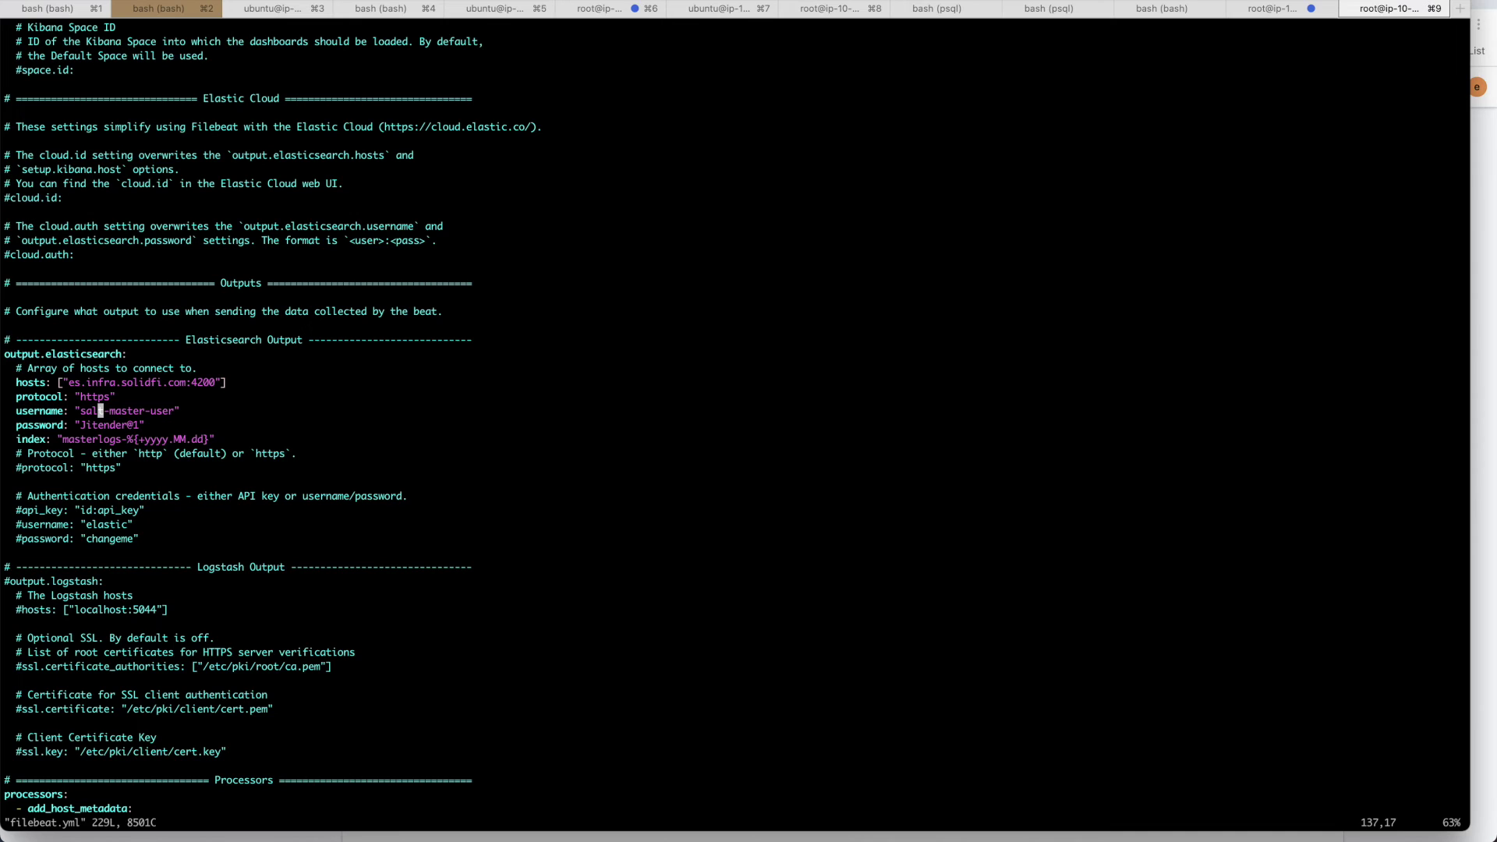
key("l")
key("l")
key("l")
key("l")
key("l")
key("l")
key("l")
key("i")
key("BackSpace")
key("BackSpace")
key("BackSpace")
key("BackSpace")
key("BackSpace")
key("BackSpace")
key("BackSpace")
key("BackSpace")
key("BackSpace")
key("BackSpace")
key("BackSpace")
type("demo")
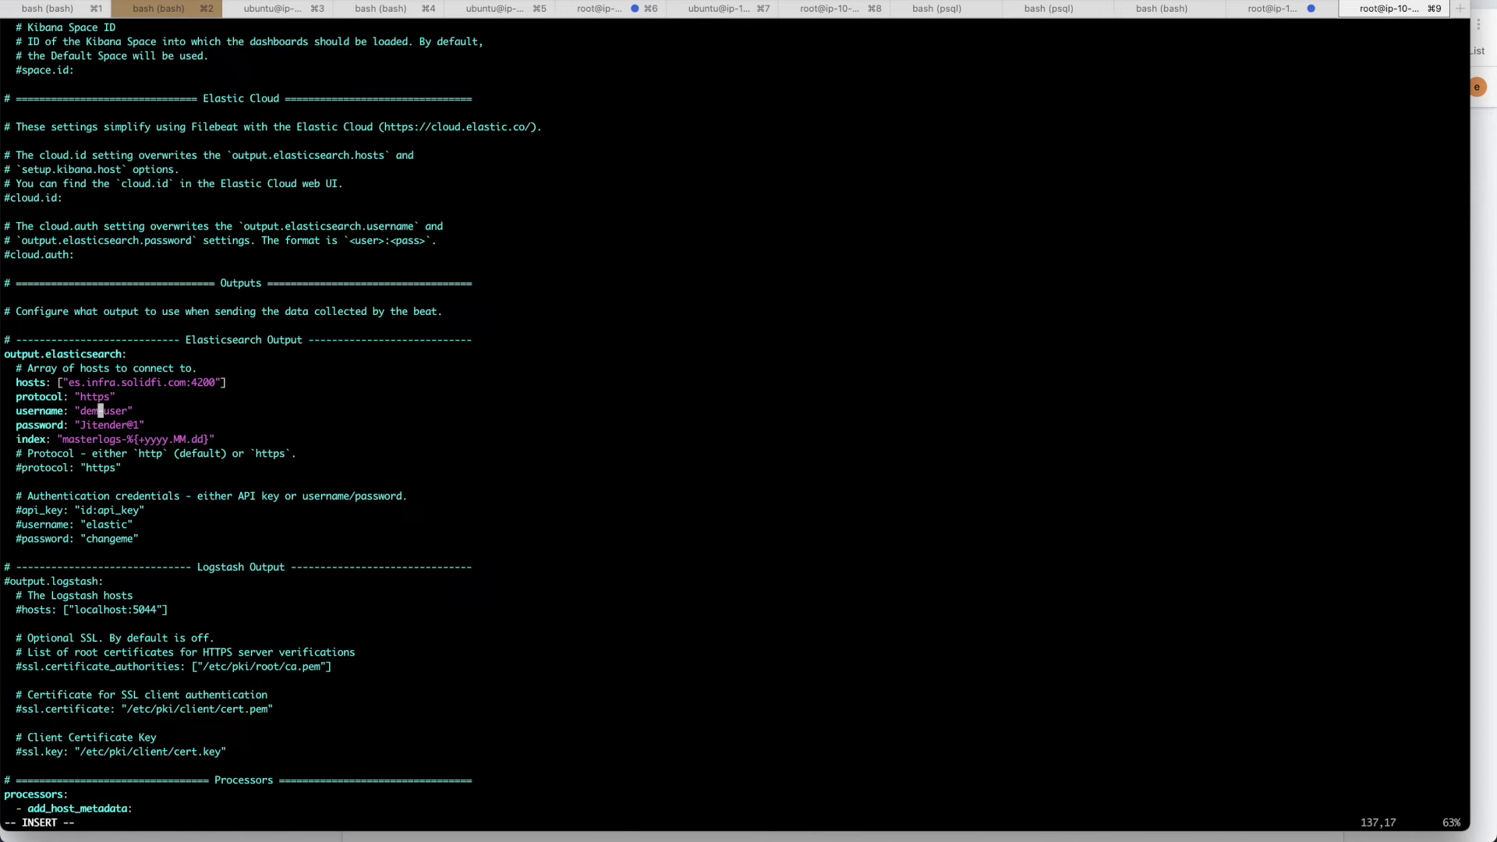
key("Right")
key("Right")
key("Right")
key("Right")
key("Right")
Change the output index name to demologs-%{yyyy.MM.dd}.
key("BackSpace")
key("BackSpace")
key("BackSpace")
key("Left")
key("Left")
key("Left")
key("Left")
key("BackSpace")
key("BackSpace")
key("BackSpace")
key("BackSpace")
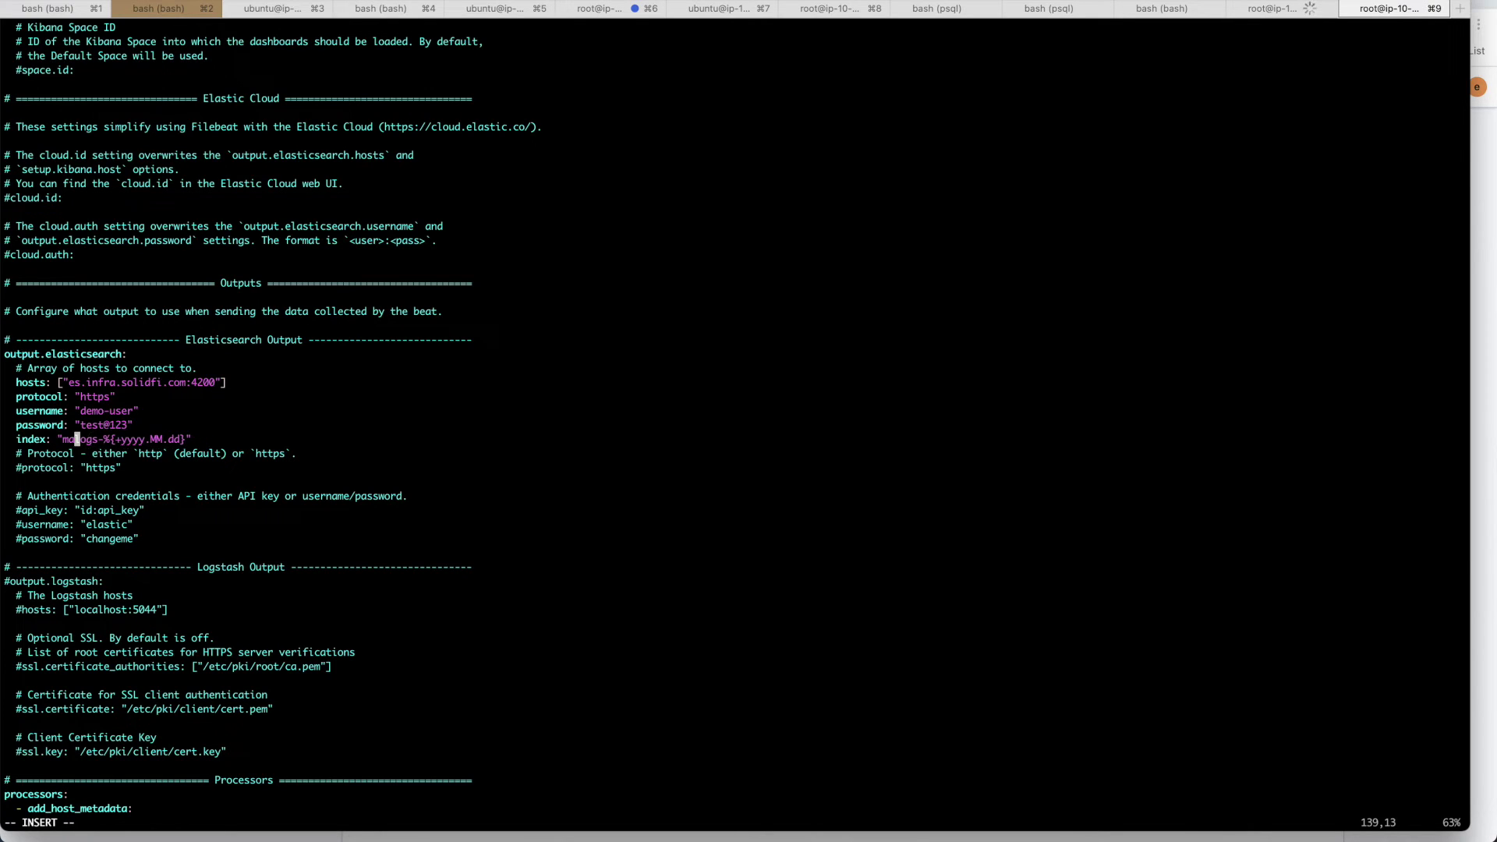
key("BackSpace")
key("BackSpace")
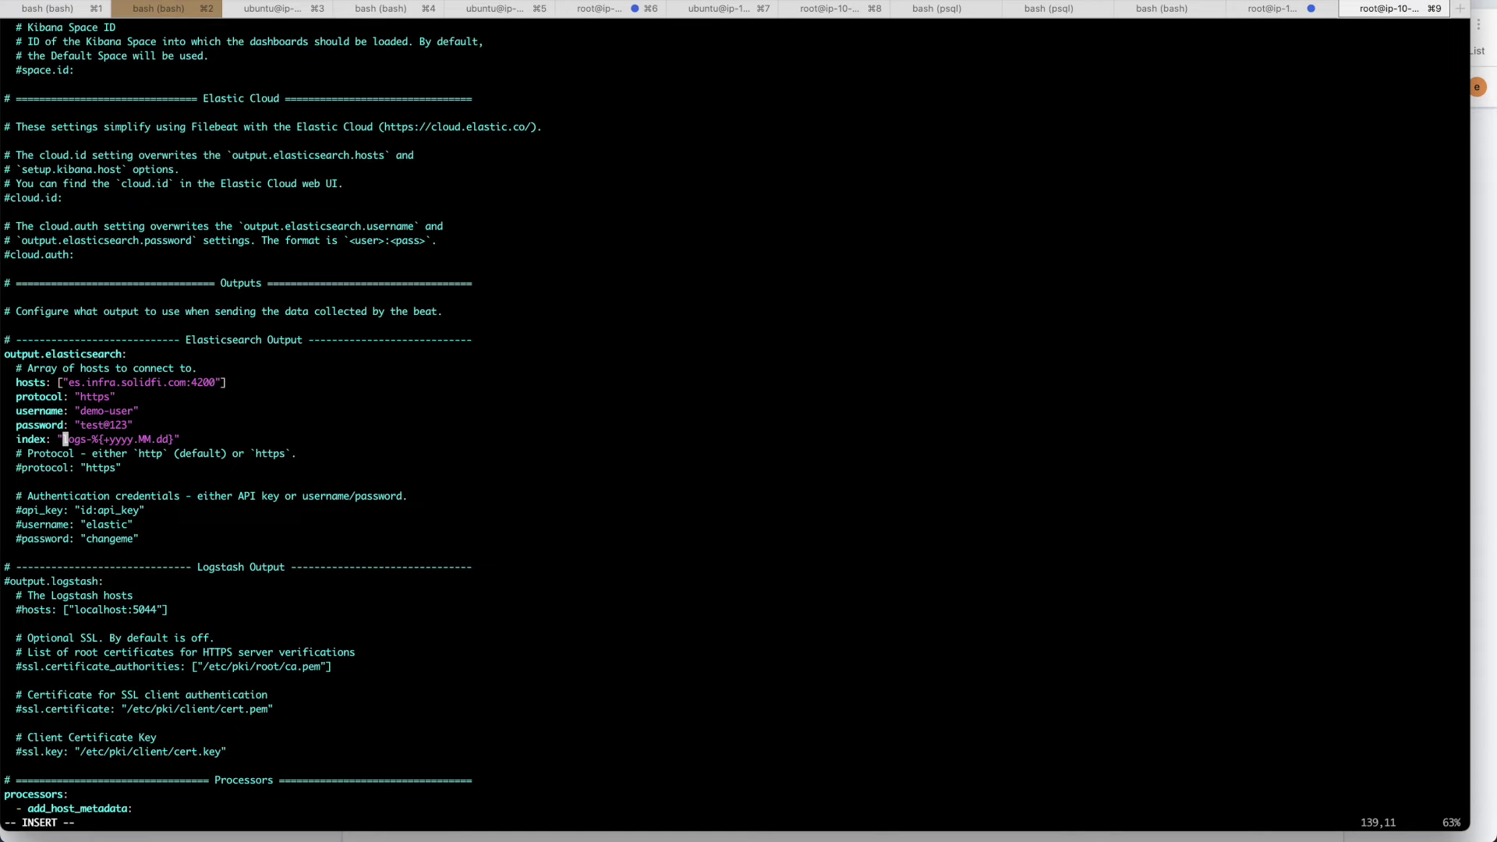
type("demo")
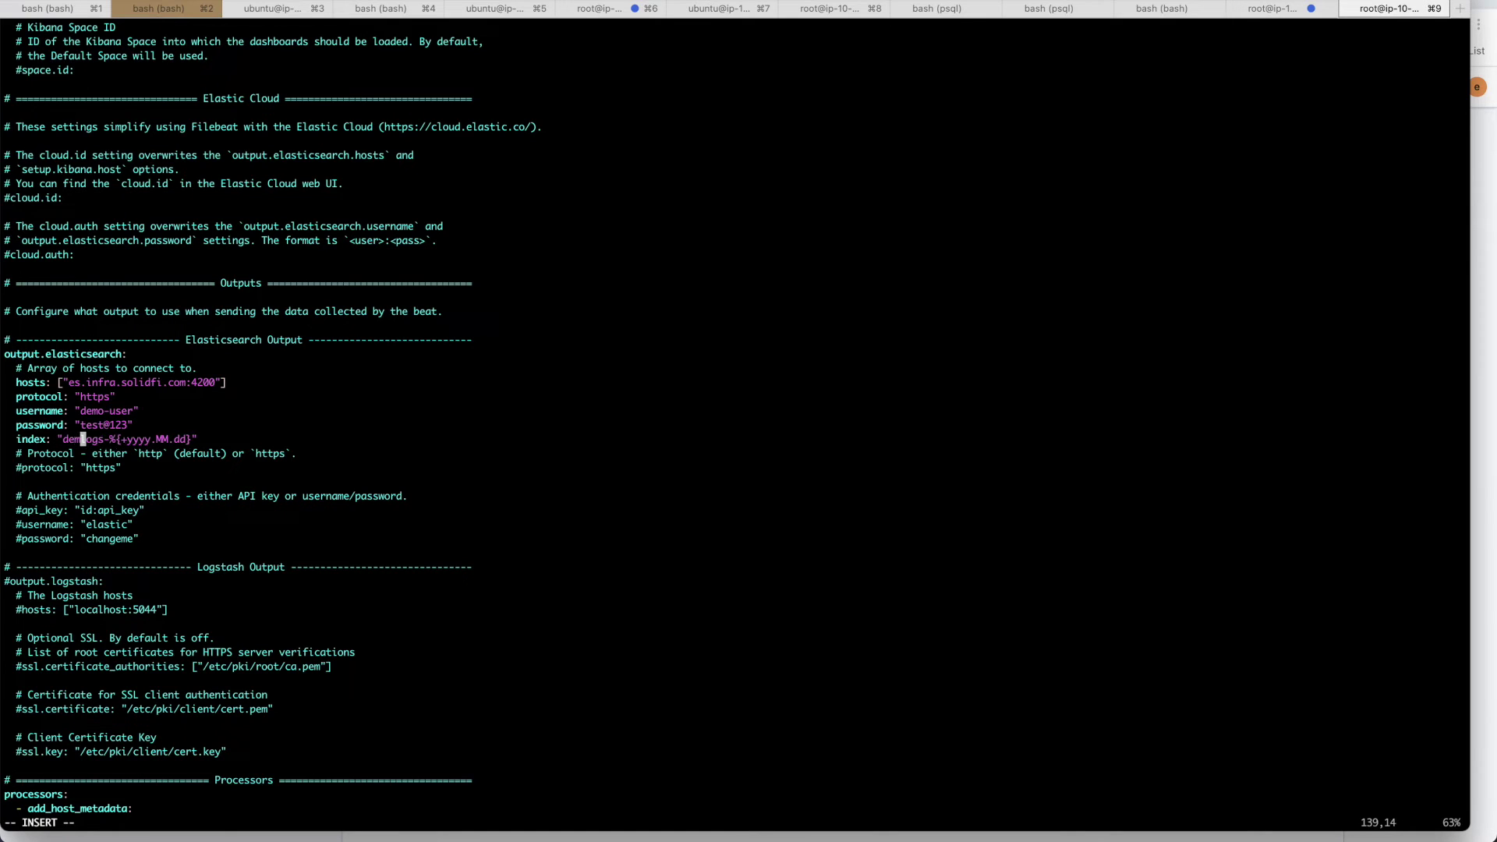
Save the configuration and exit vi with :wq!
key("Down")
key("Down")
key("Down")
key("Down")
key("Down")
key("Down")
key("Down")
key("Down")
key("Down")
key("Down")
key("Down")
key("Down")
key("Down")
key("Down")
key("Down")
key("Down")
key("Down")
key("Down")
key("Down")
key("Down")
key("Down")
key("Down")
key("Down")
key("Down")
key("Down")
key("Down")
key("Down")
key("Down")
key("Down")
key("Down")
key("Down")
key("Down")
key("Down")
key("Down")
key("Down")
key("Down")
key("Down")
key("Down")
key("Down")
key("Down")
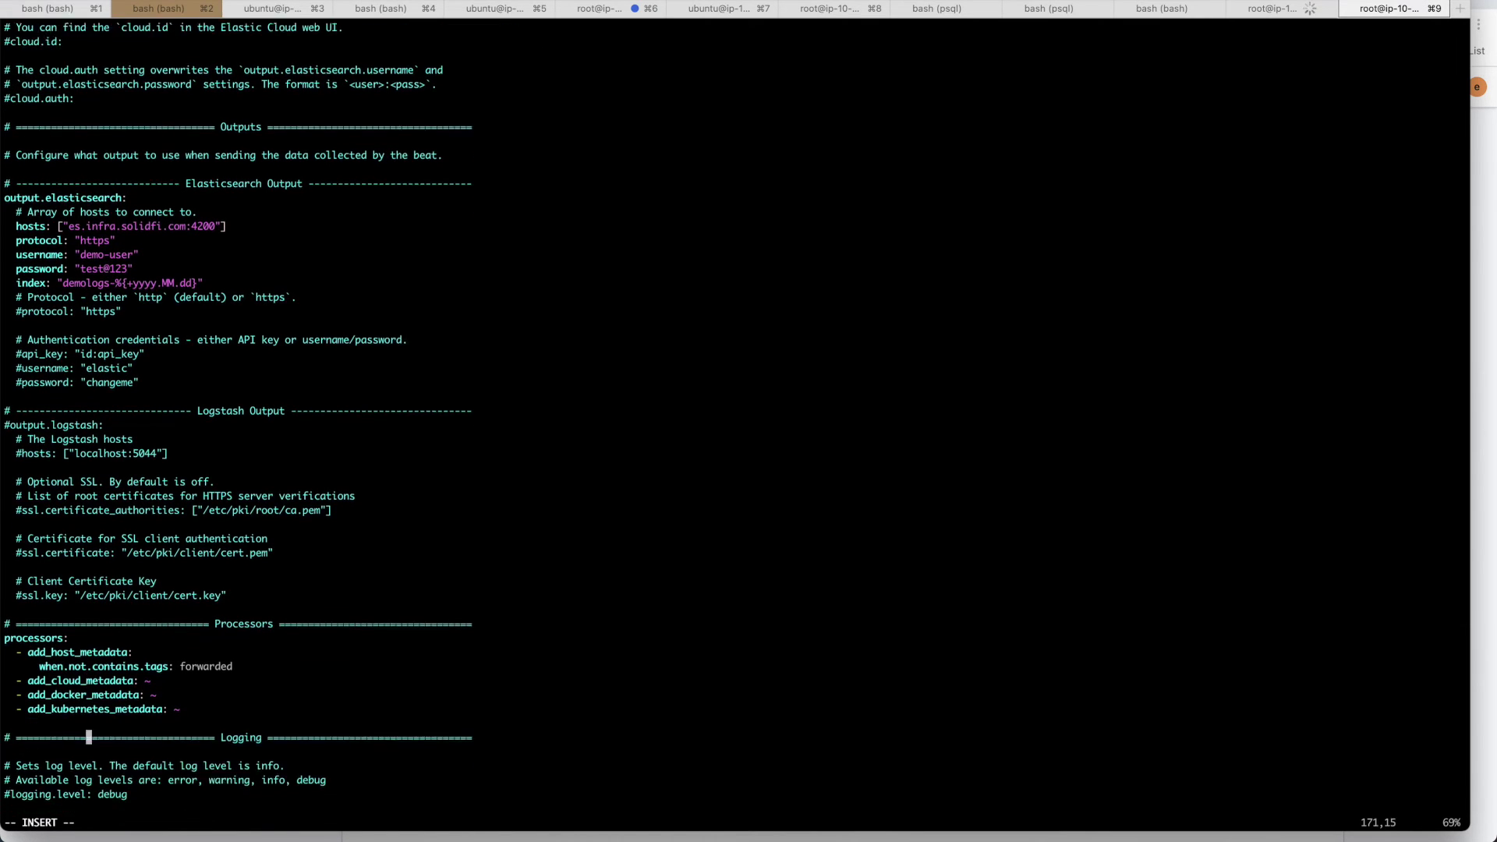
key("Down")
key("Down")
key("Down")
key("Down")
key("Down")
key("Down")
key("Down")
key("Down")
key("Down")
key("Down")
key("Down")
key("Down")
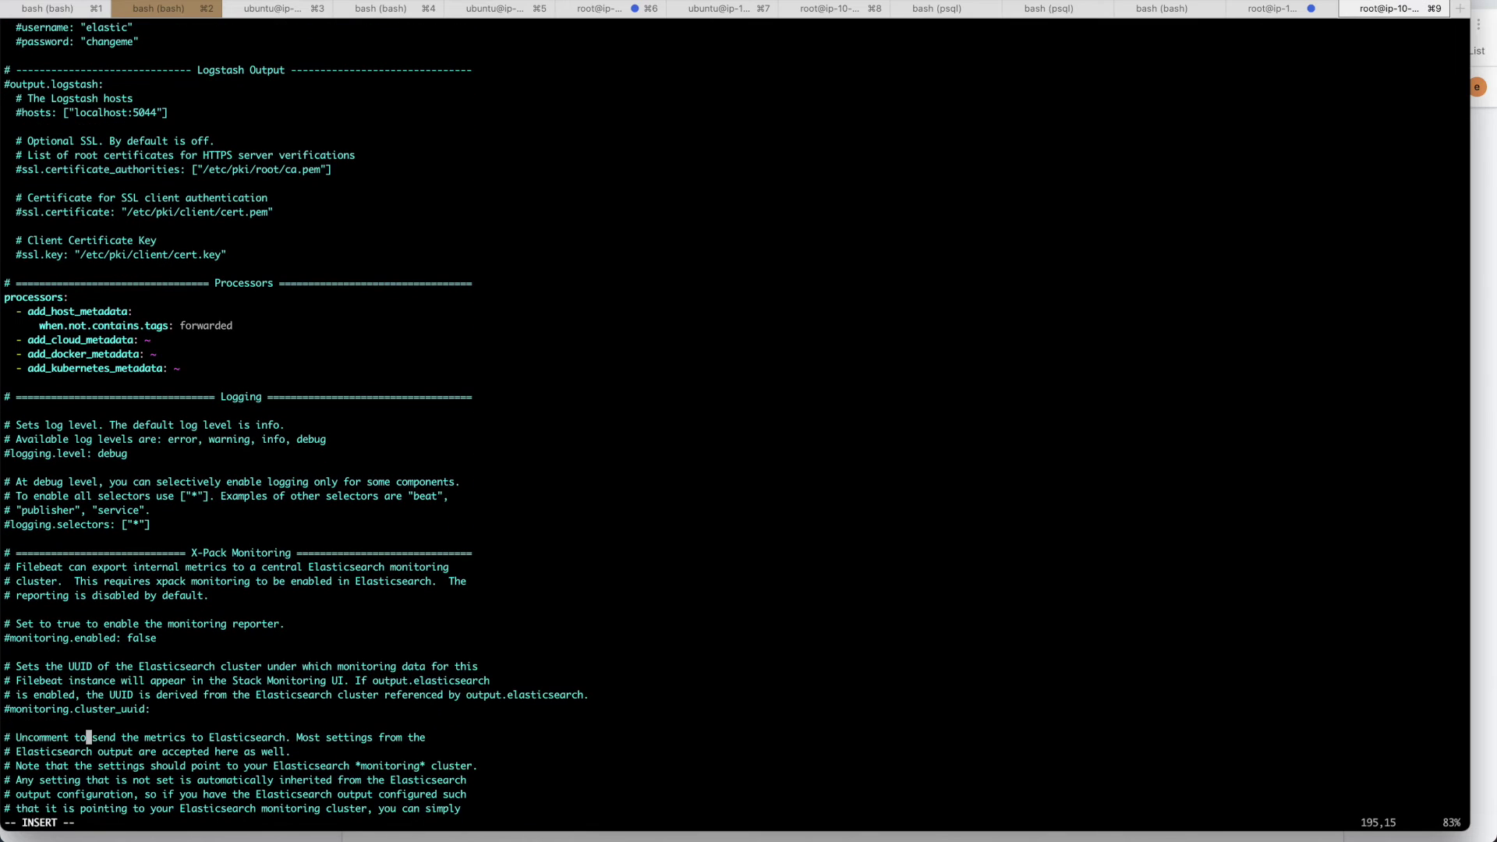
key("Escape")
type(":wq!")
key("Return")
Find the running Filebeat process with ps -eaf|grep -i filebeat.
key("Return")
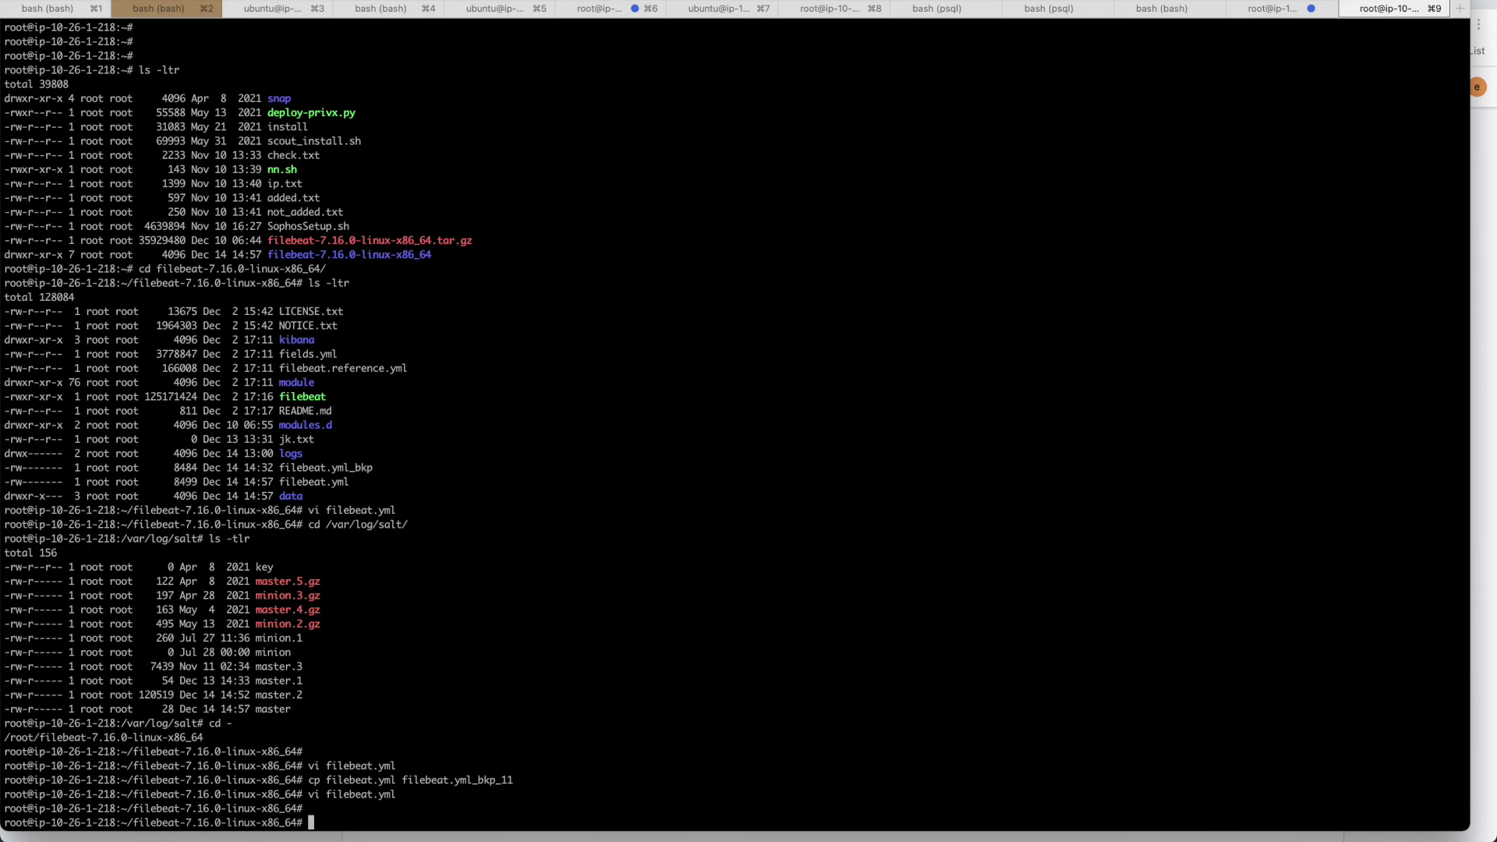
type("ps -eaf|grep -io")
key("BackSpace")
key("BackSpace")
type("filebe")
key("Return")
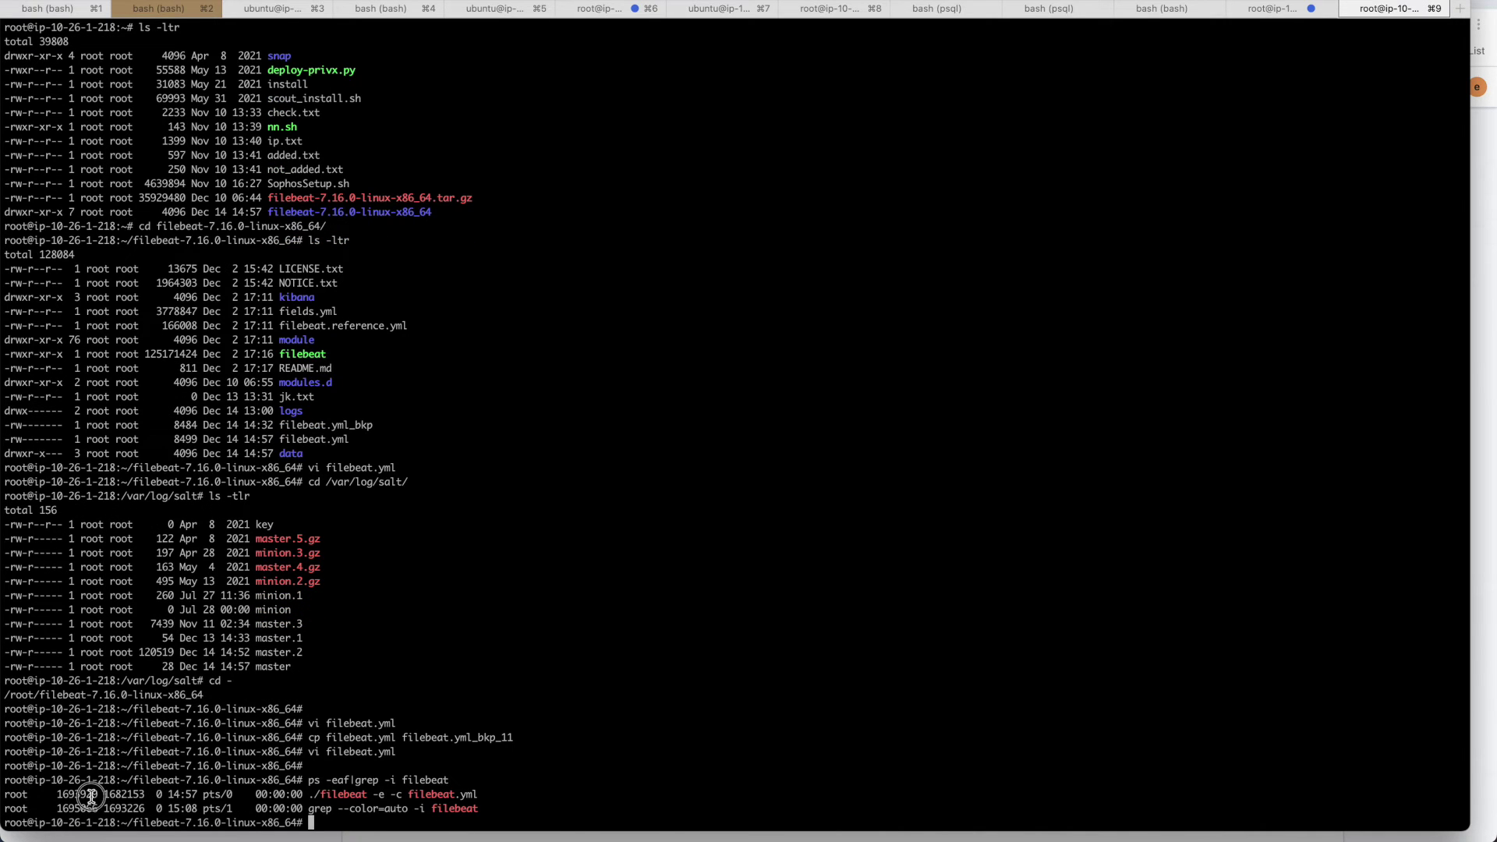
Kill the Filebeat process by its PID with kill -9 and confirm it no longer runs.
double_click(91, 796)
key("super+c")
left_click(91, 796)
type("kill -9")
key("super+v")
key("Return")
key("Up")
key("Up")
key("Return")
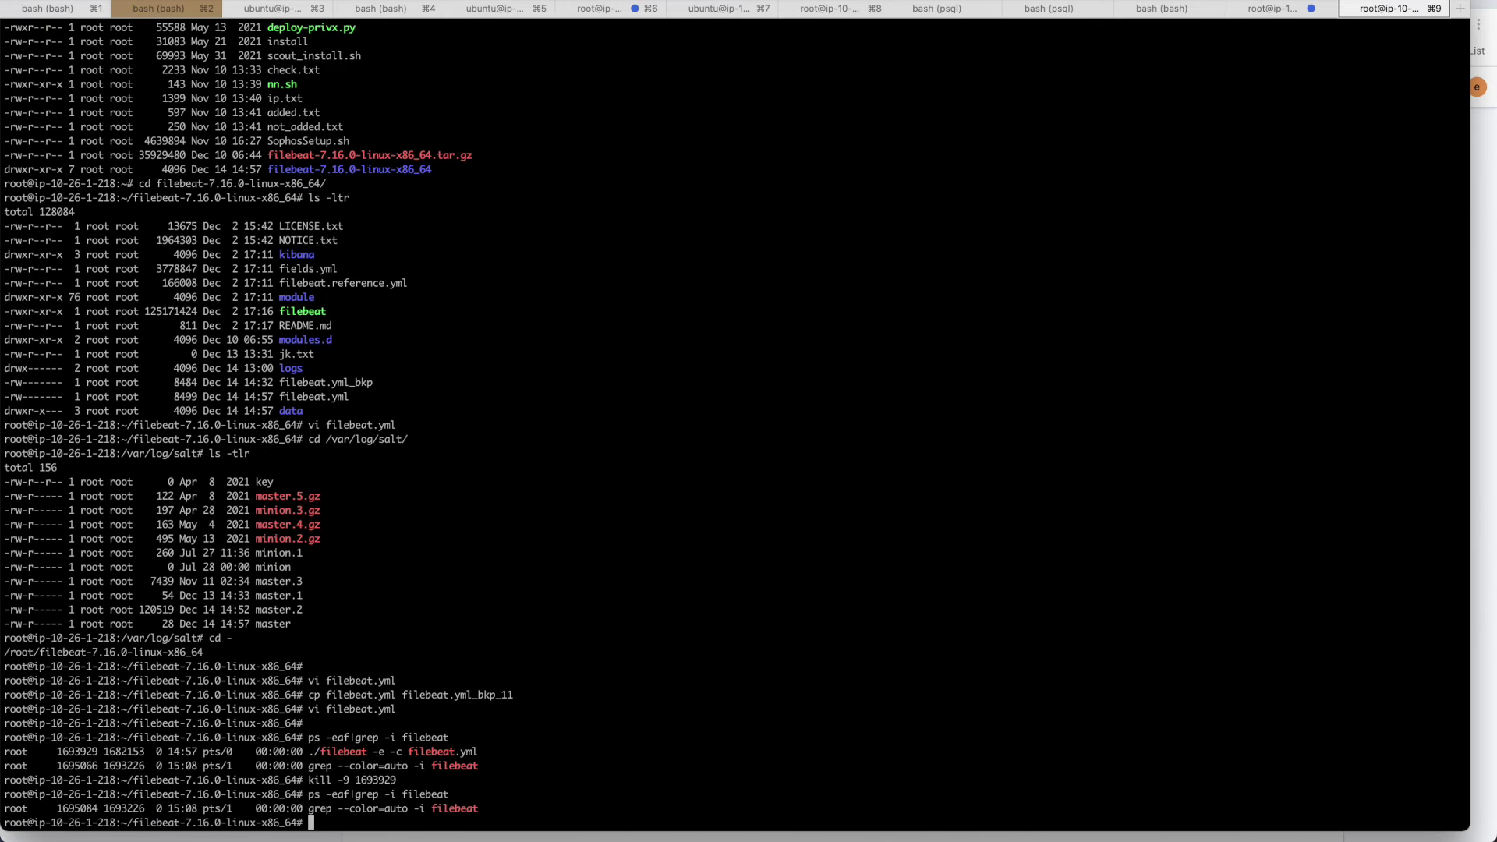
Check the working directory with pwd and begin typing the ./filebeat restart command.
key("Return")
key("Return")
type("pwd")
key("Return")
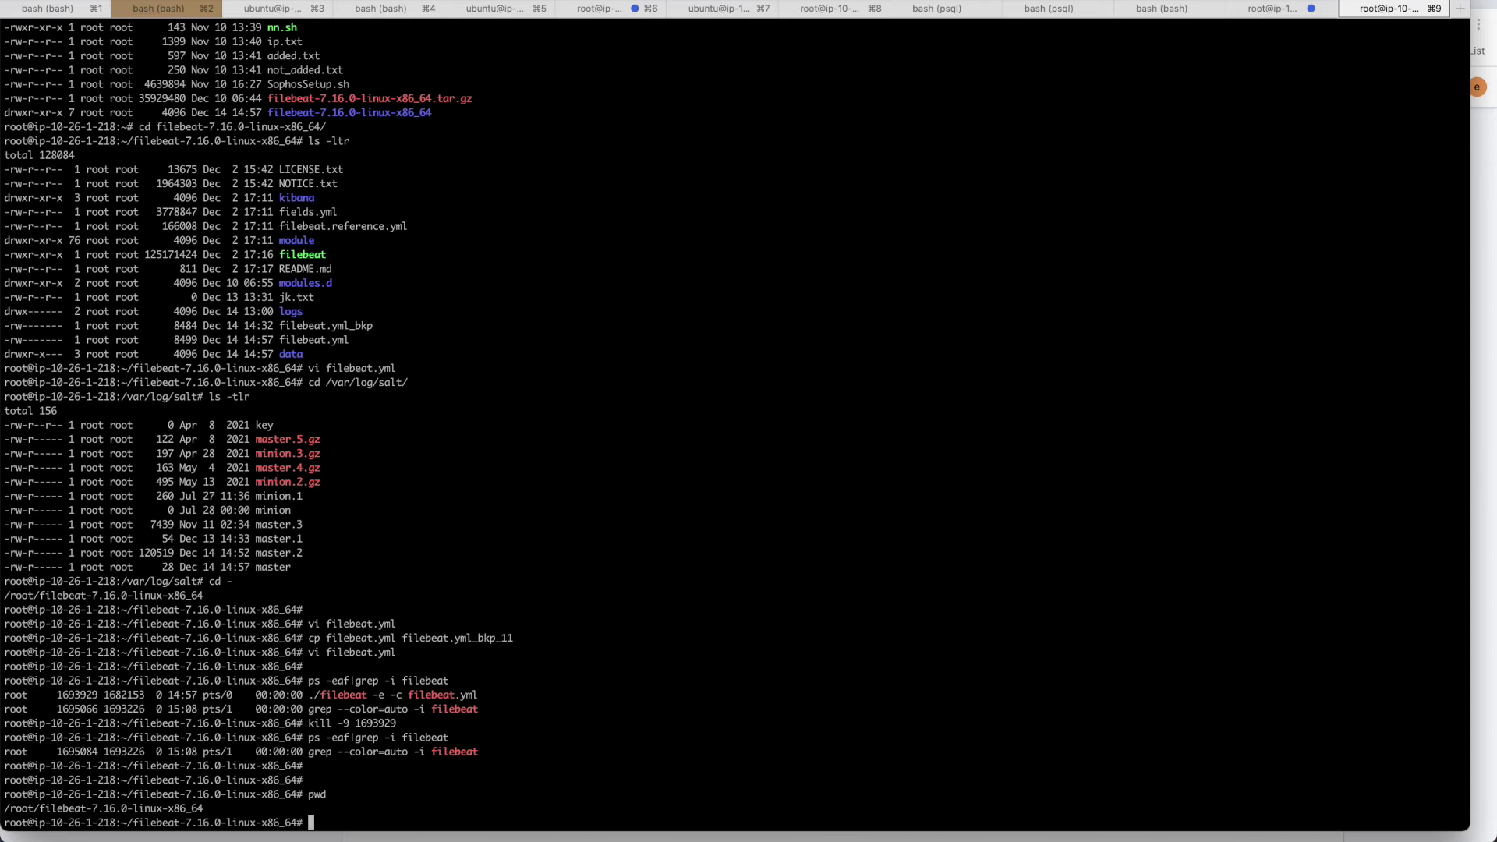
key("Return")
key("Return")
key("Return")
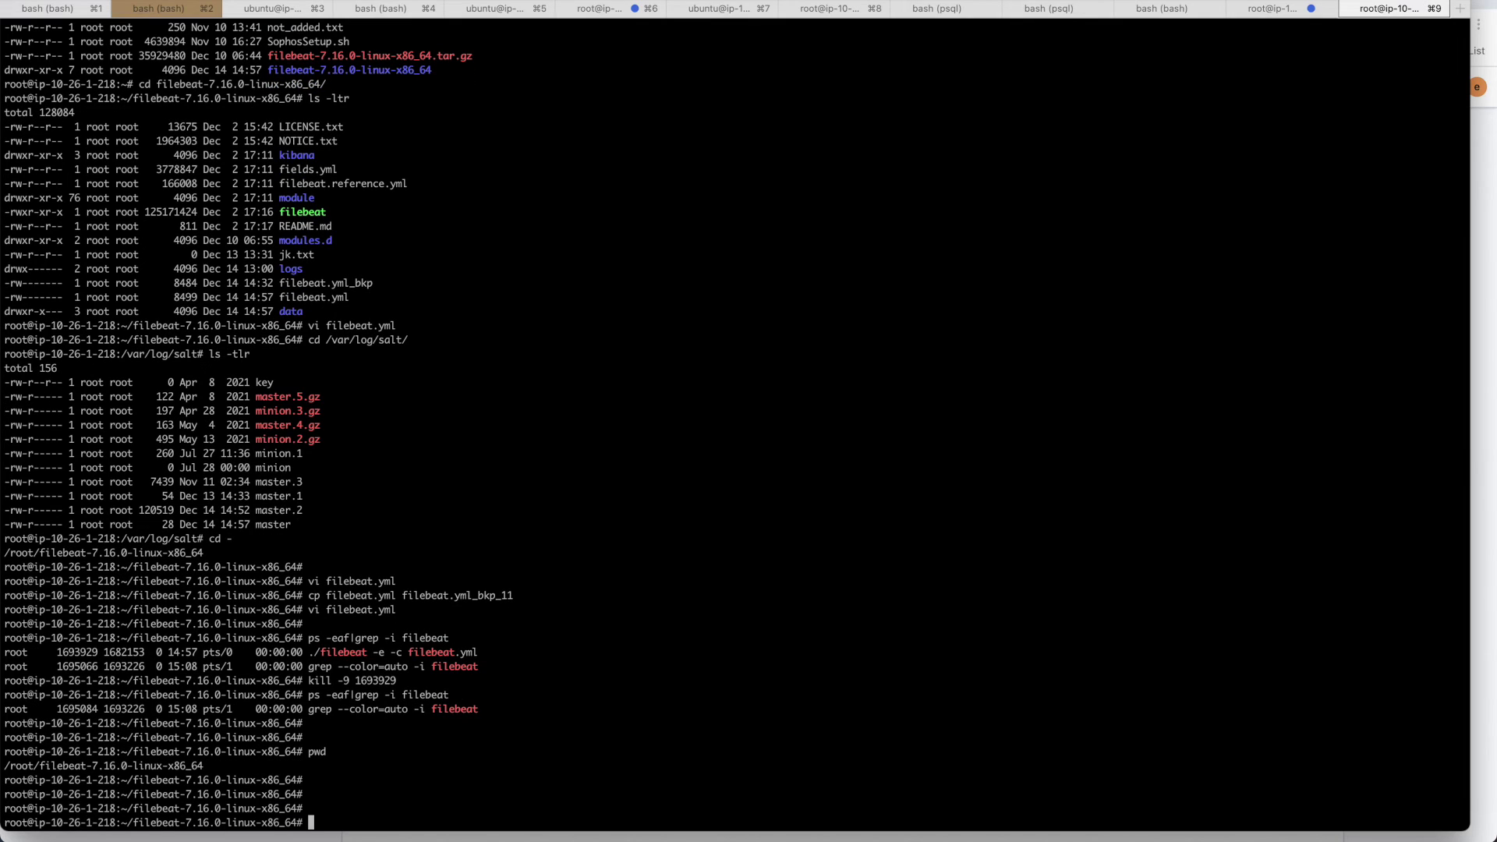
type("./filebeat")
Restart Filebeat with ./filebeat -e -c filebeat.yml and highlight the established Elasticsearch connection lines.
type("-e -c filebeat")
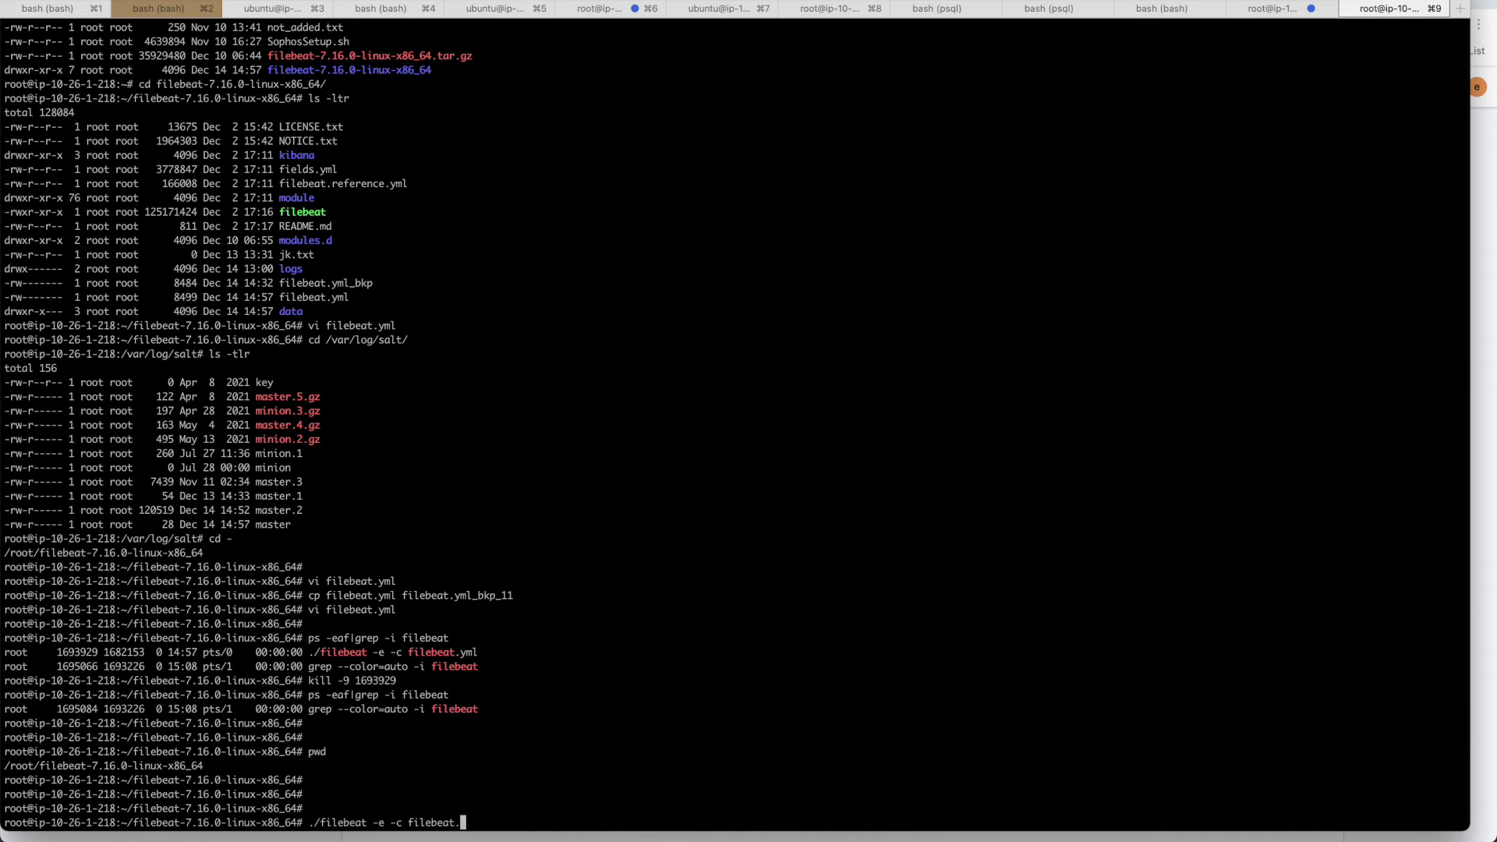
type(".yml")
key("Return")
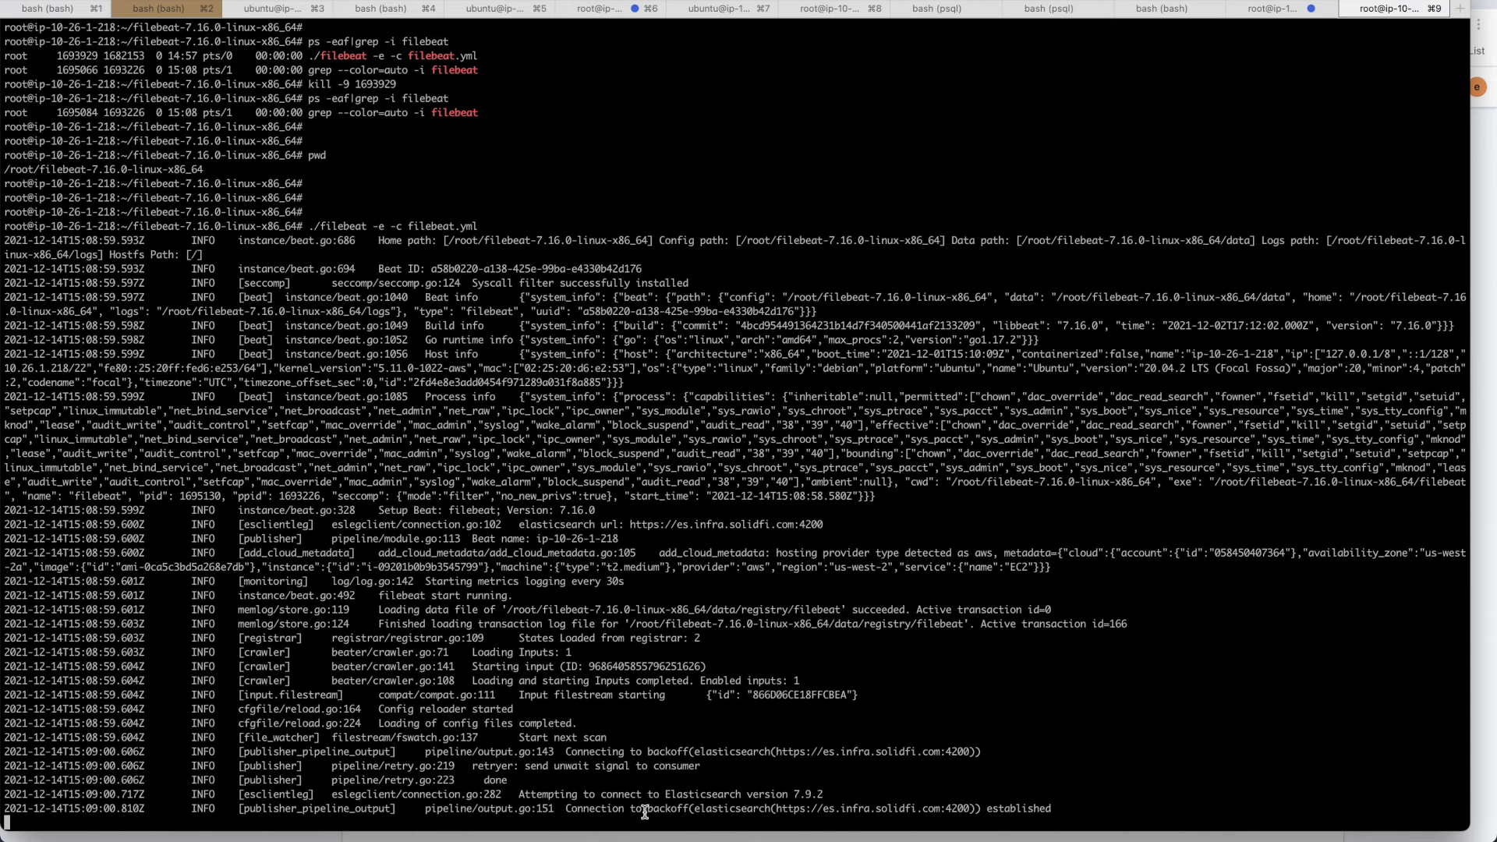
left_click_drag(1011, 812, 637, 807)
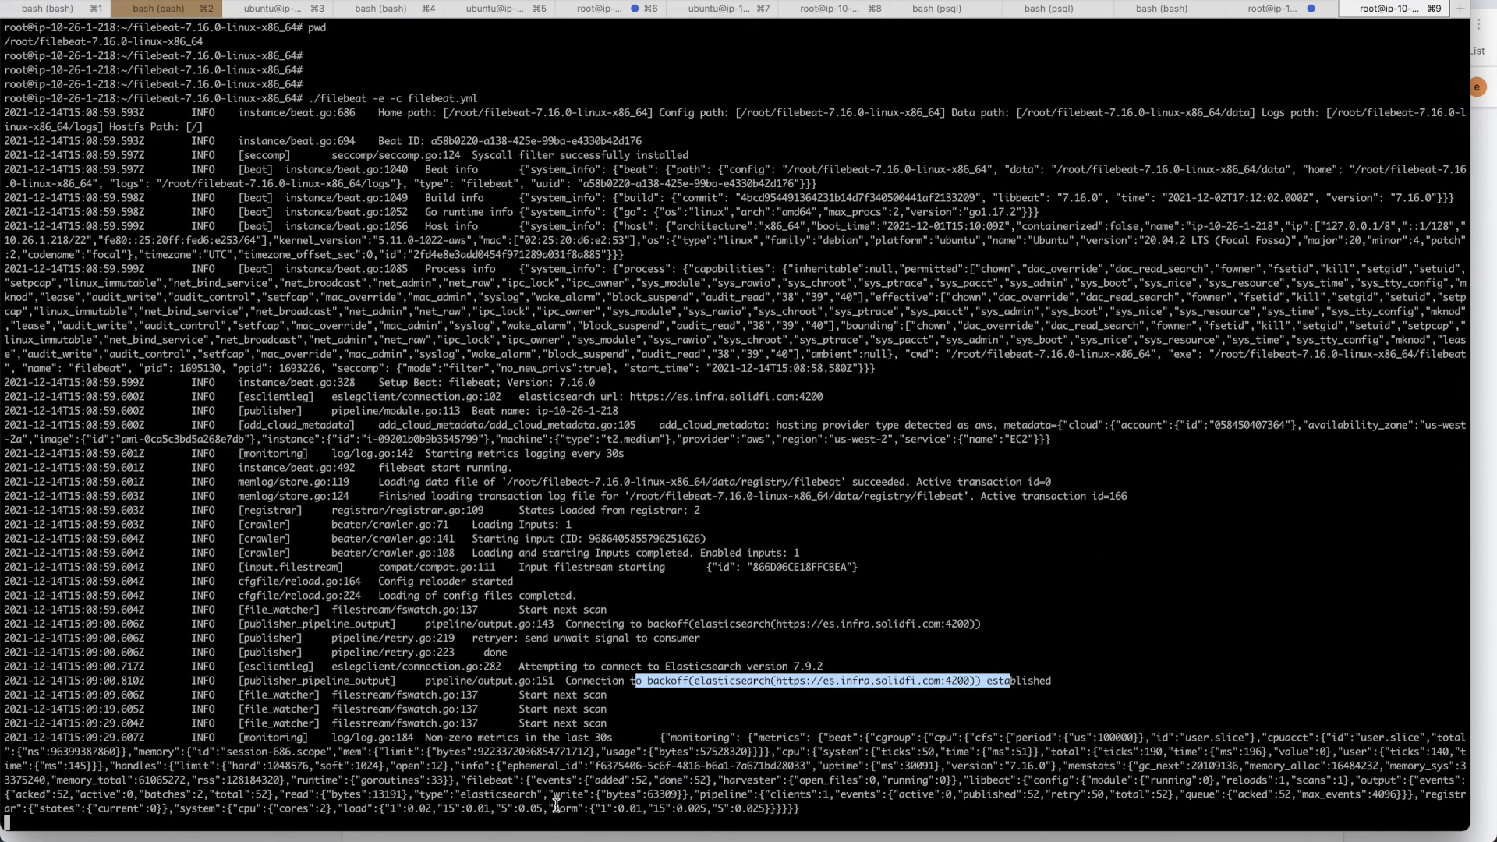
left_click_drag(632, 796, 624, 762)
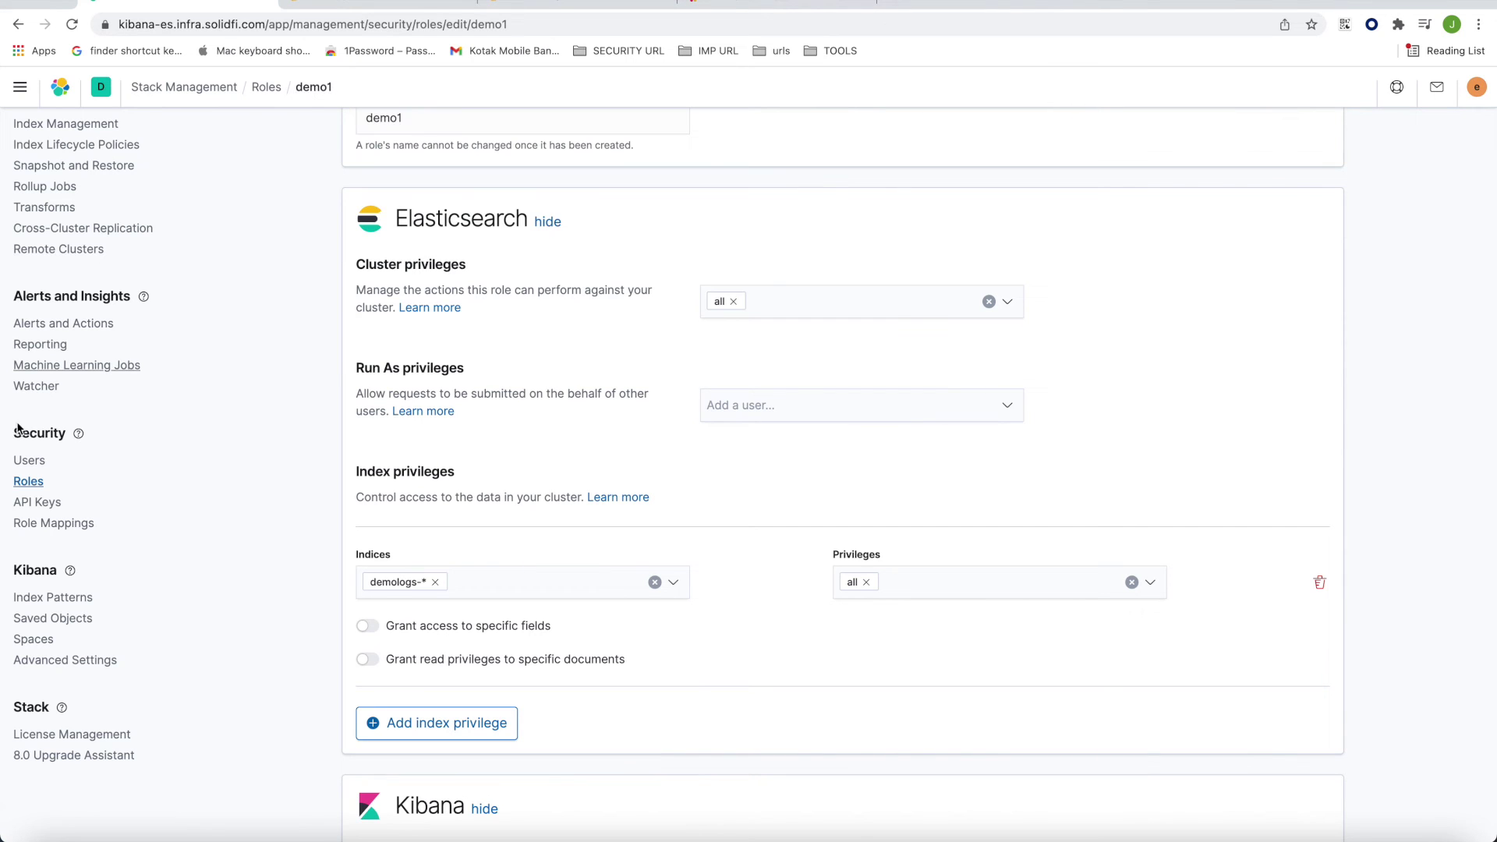
Start a new index pattern under Index Patterns and name it demologs-*.
left_click(60, 604)
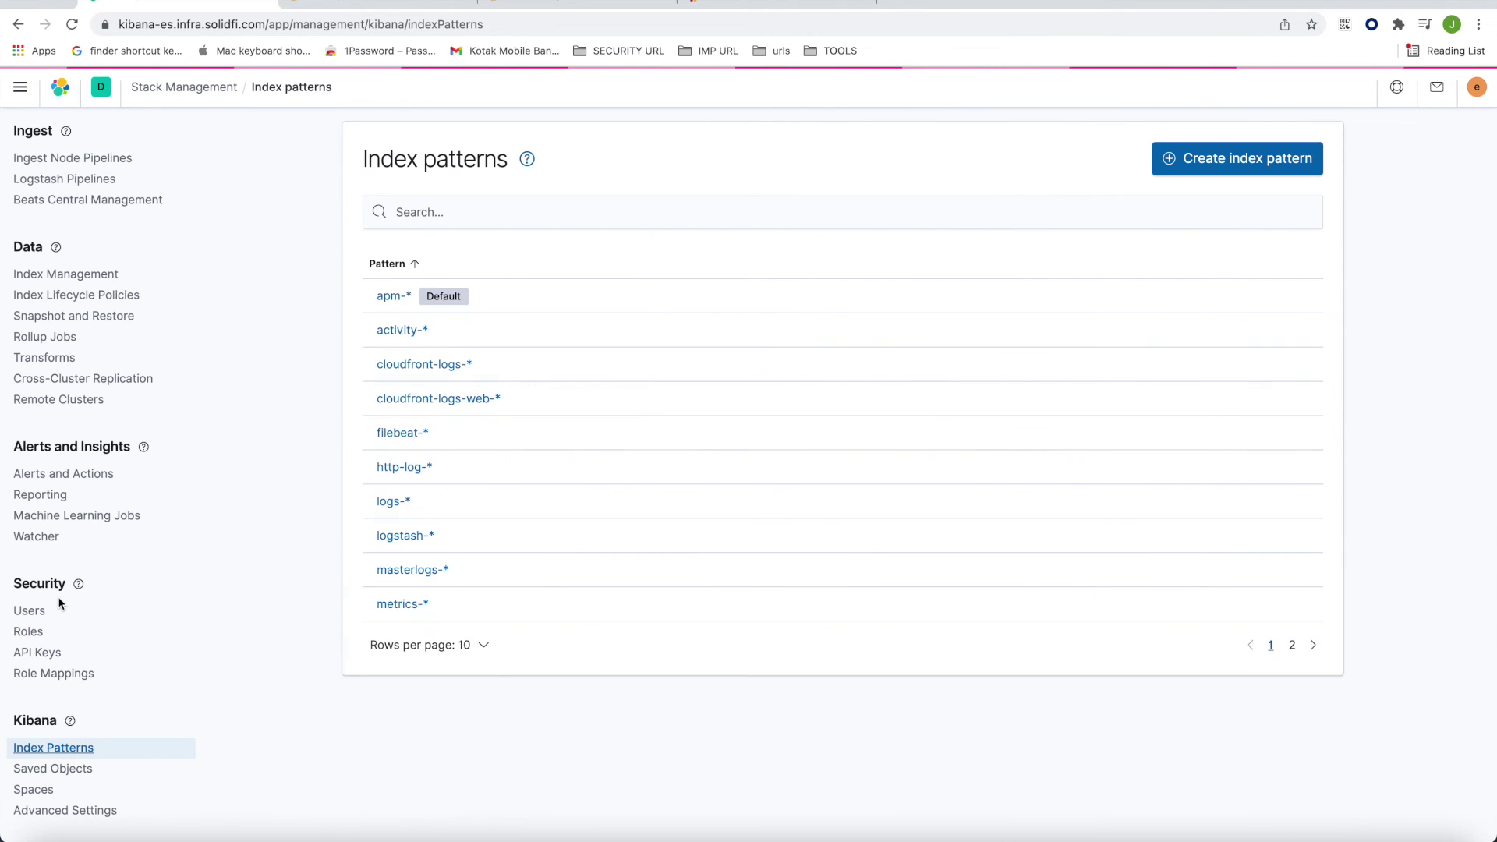
left_click(1248, 166)
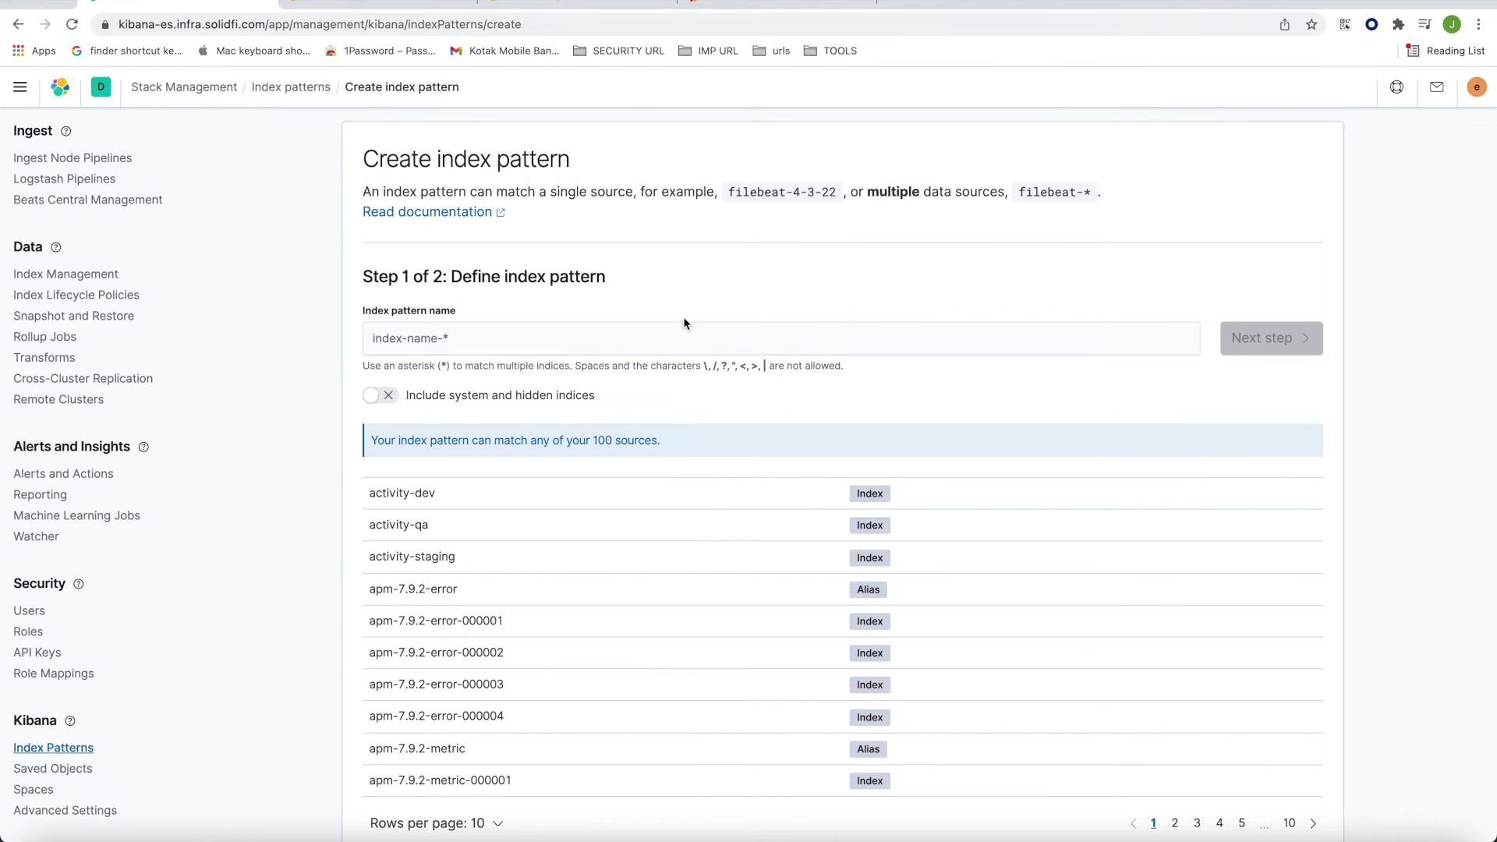
left_click(659, 337)
type("dem*")
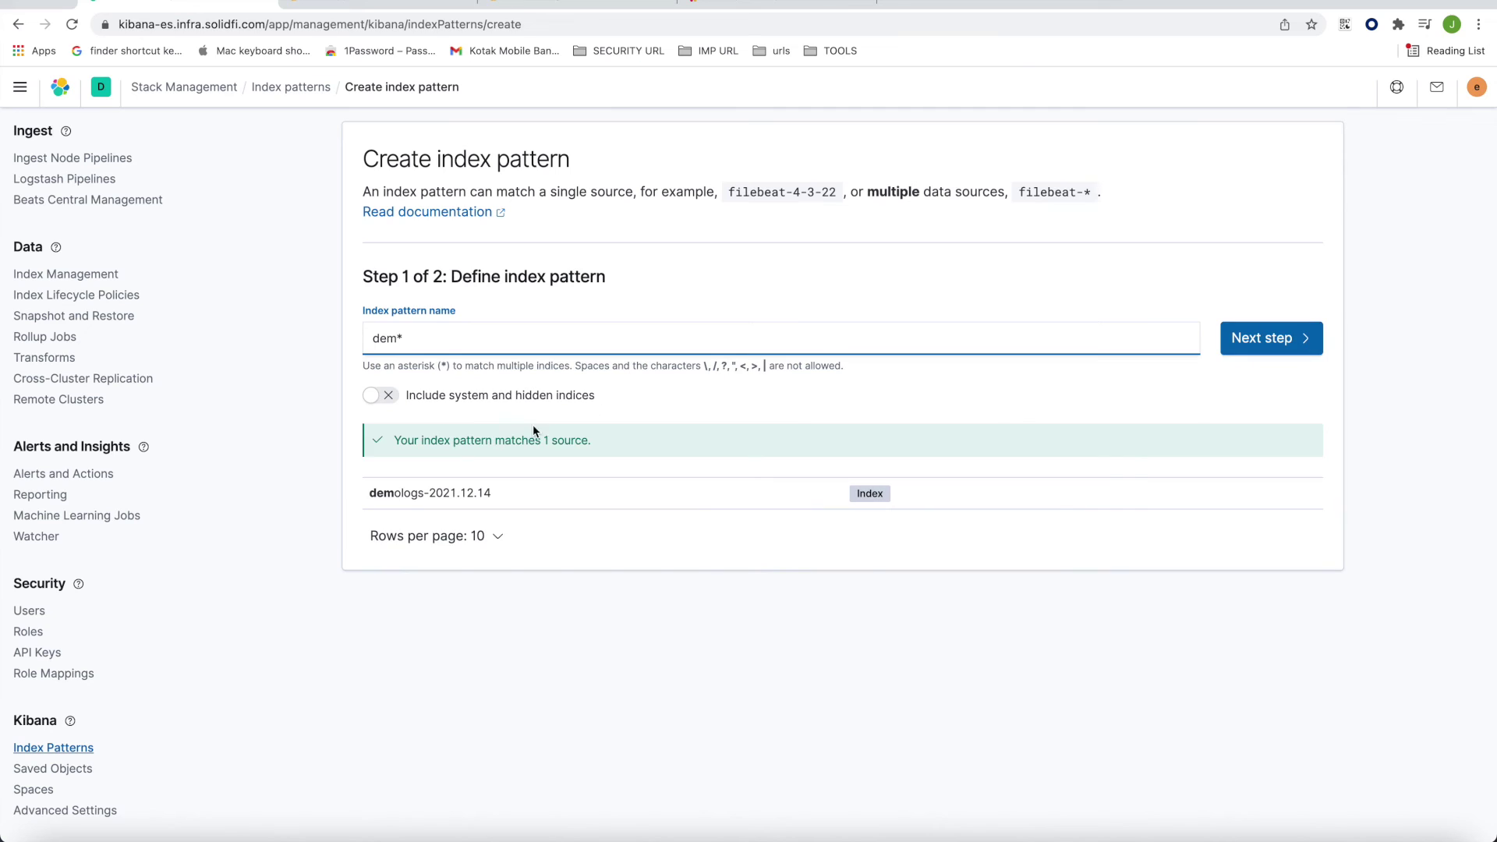
left_click_drag(401, 497, 450, 497)
left_click(399, 339)
type("logs")
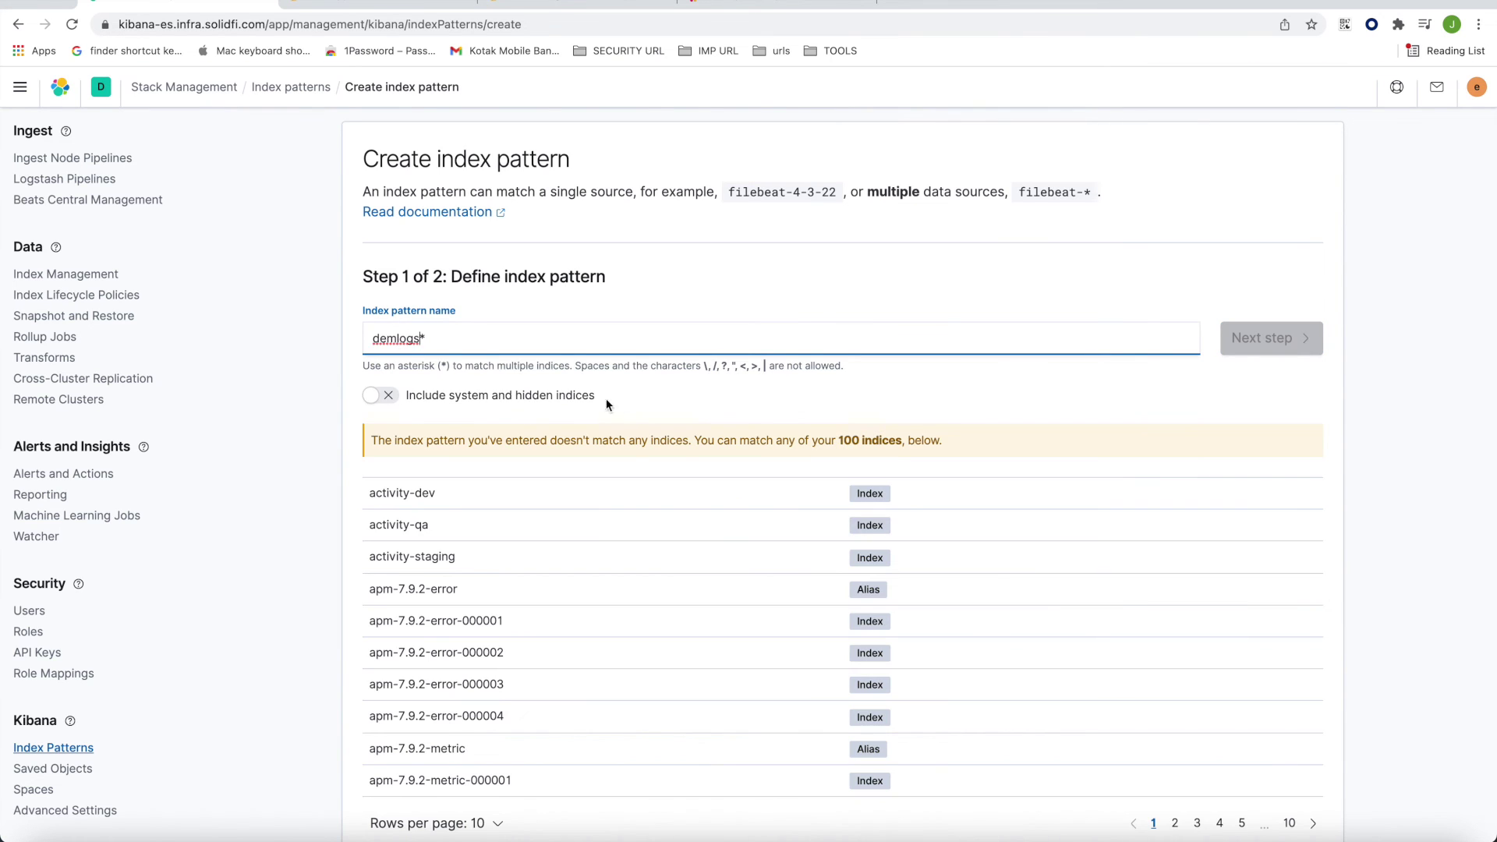
key("BackSpace")
key("BackSpace")
key("BackSpace")
key("BackSpace")
type("o")
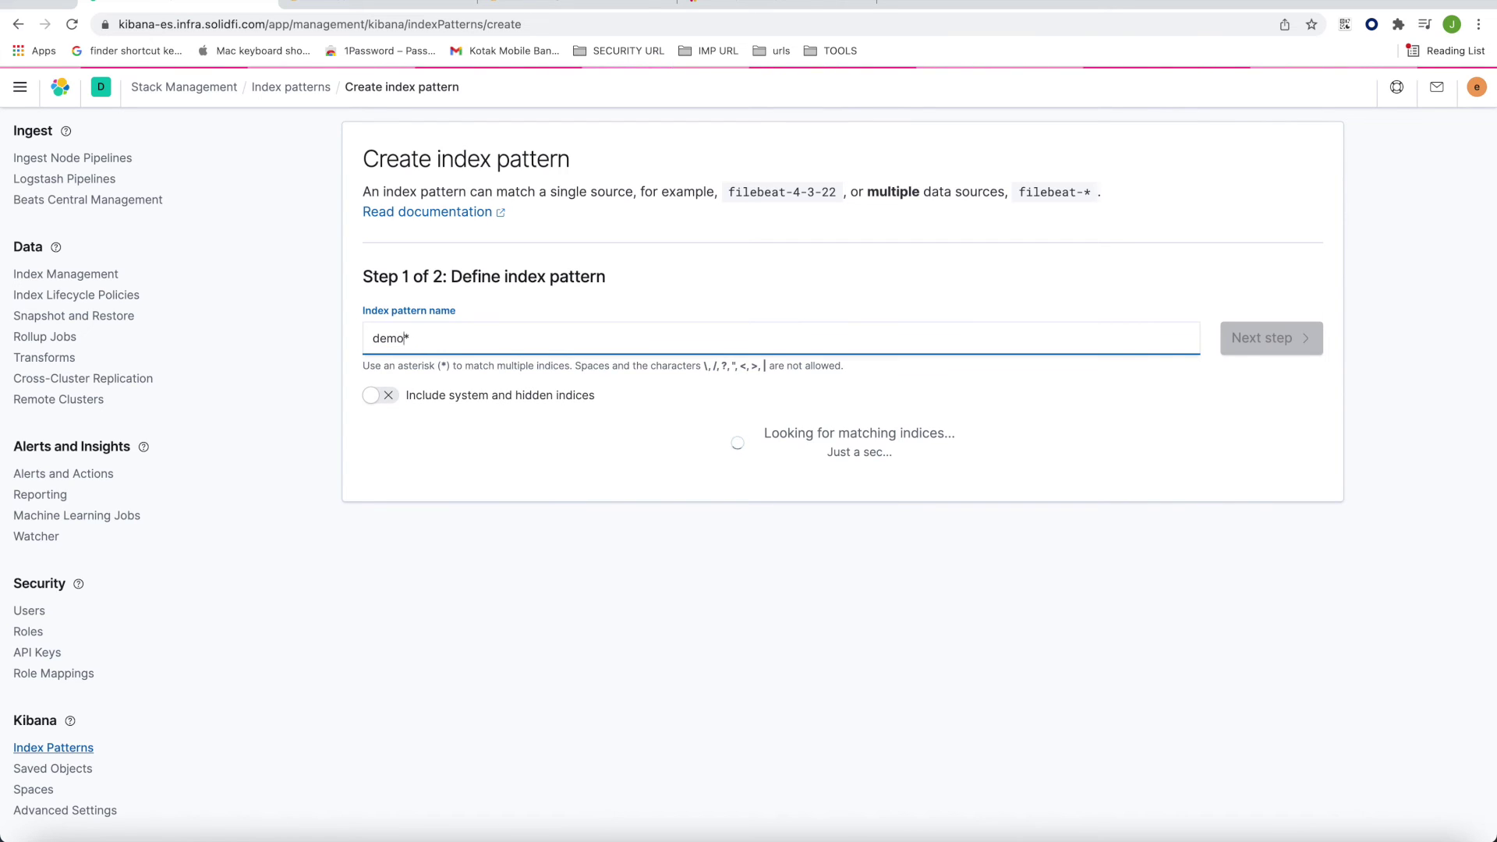
type("logs")
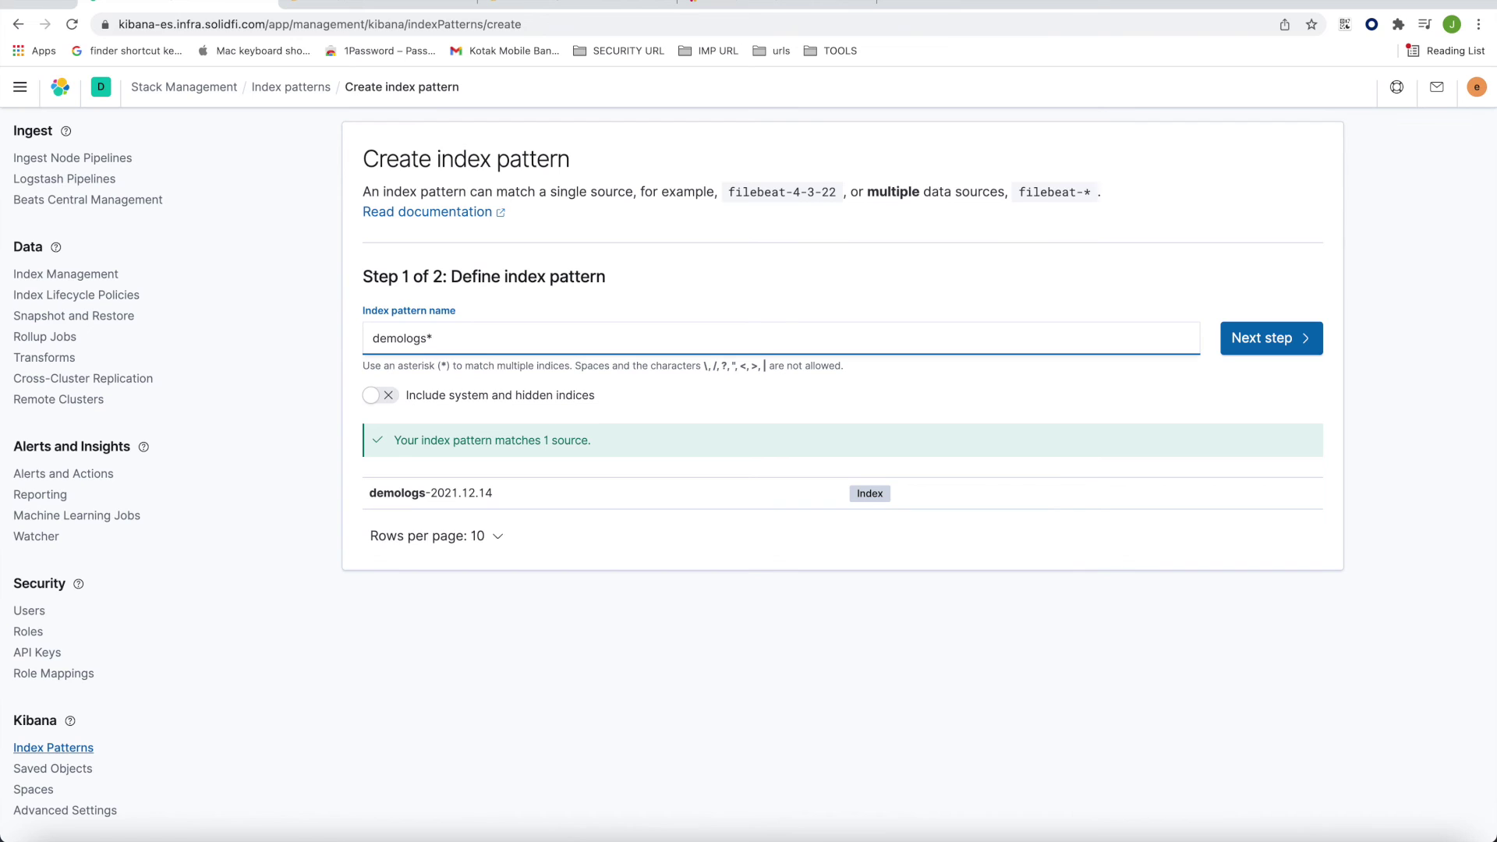
type("-")
left_click(1279, 340)
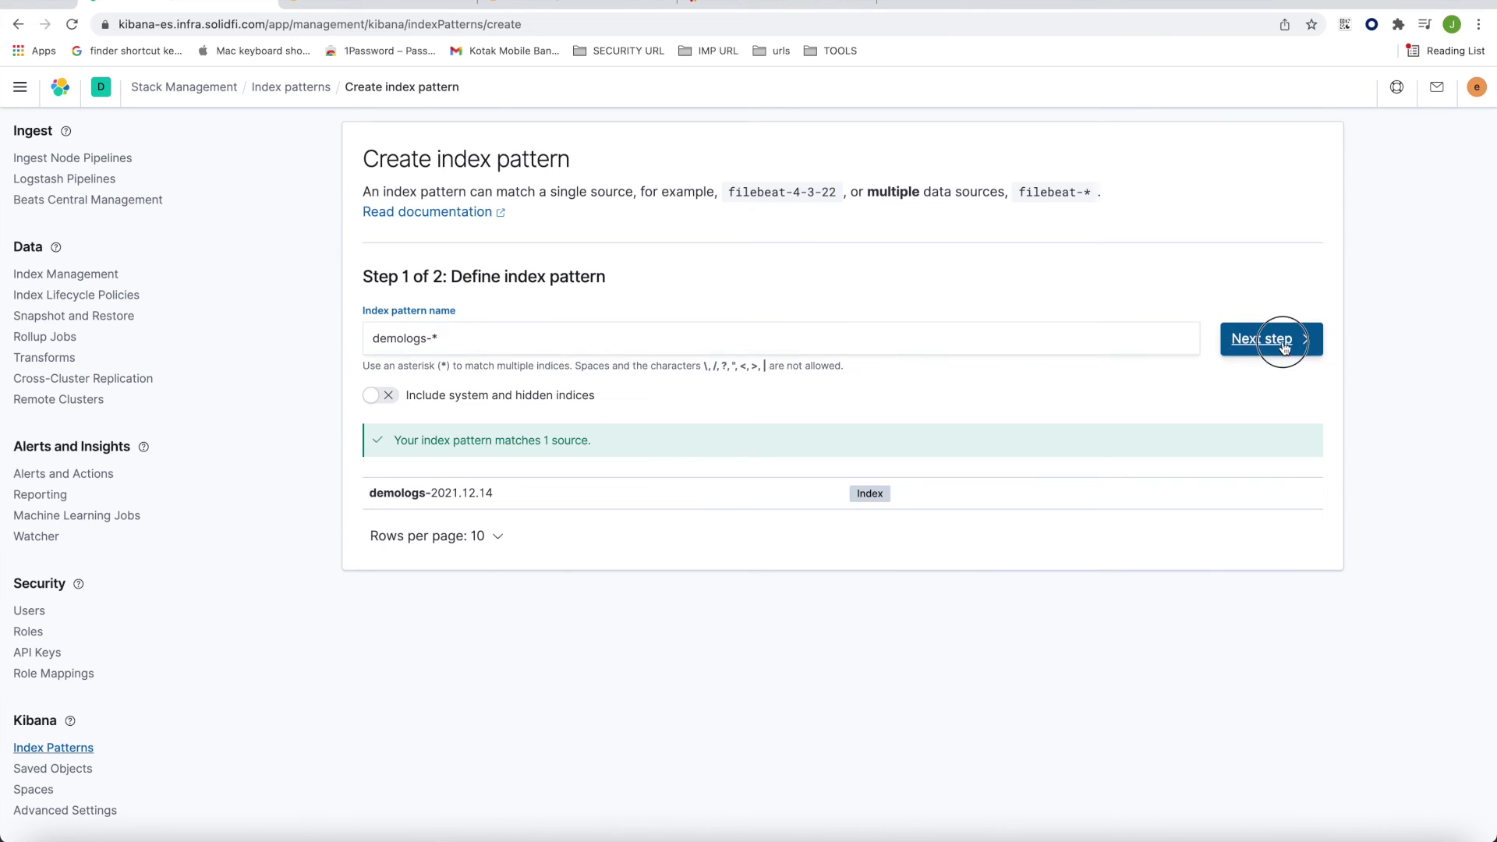
left_click(531, 425)
left_click(518, 431)
left_click(1263, 538)
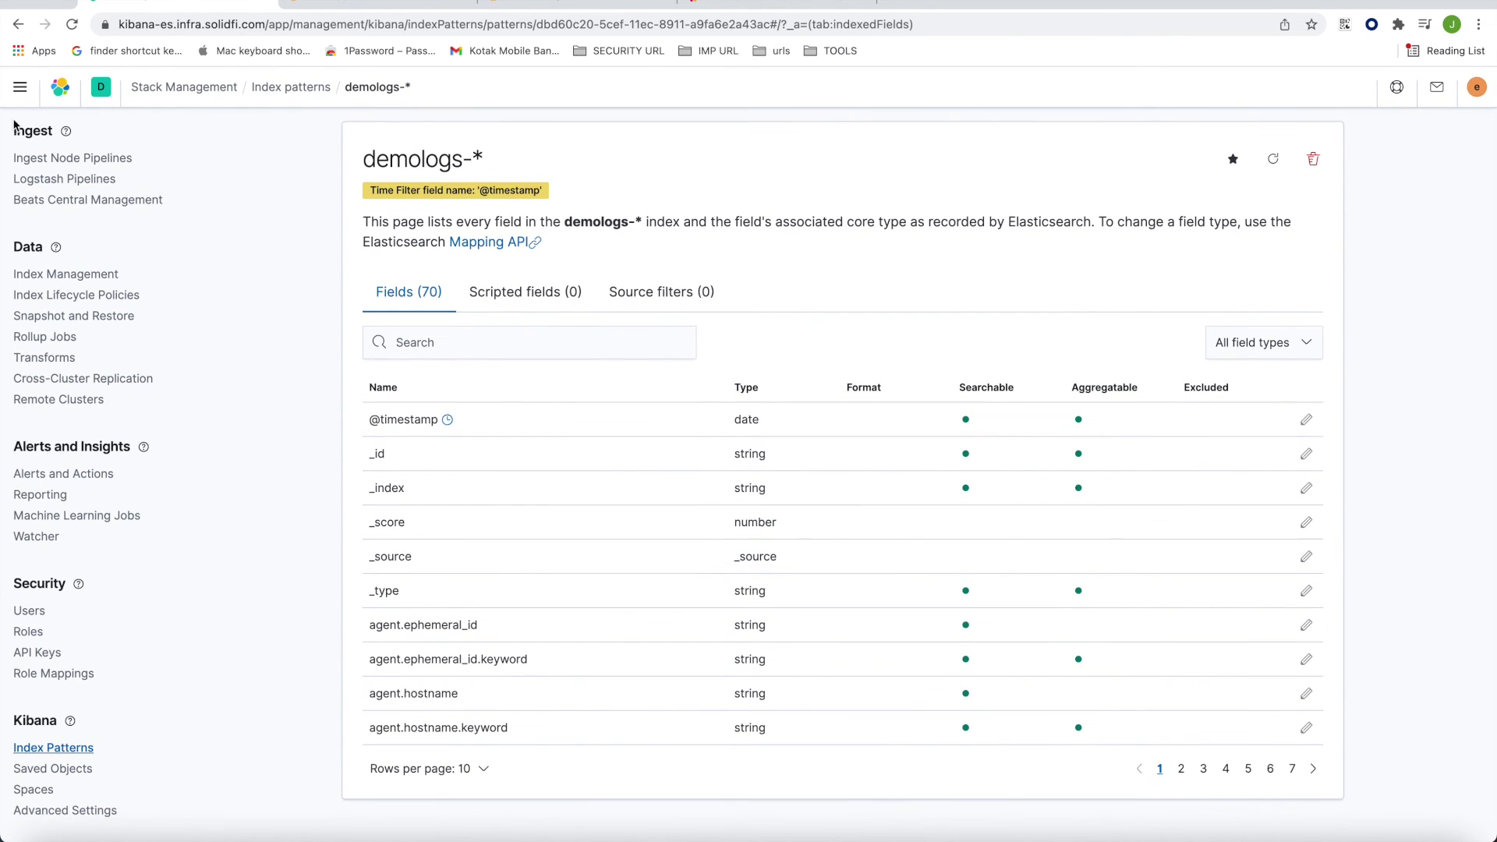
Open Discover and switch the index pattern from masterlogs-* to demologs-*.
left_click(22, 89)
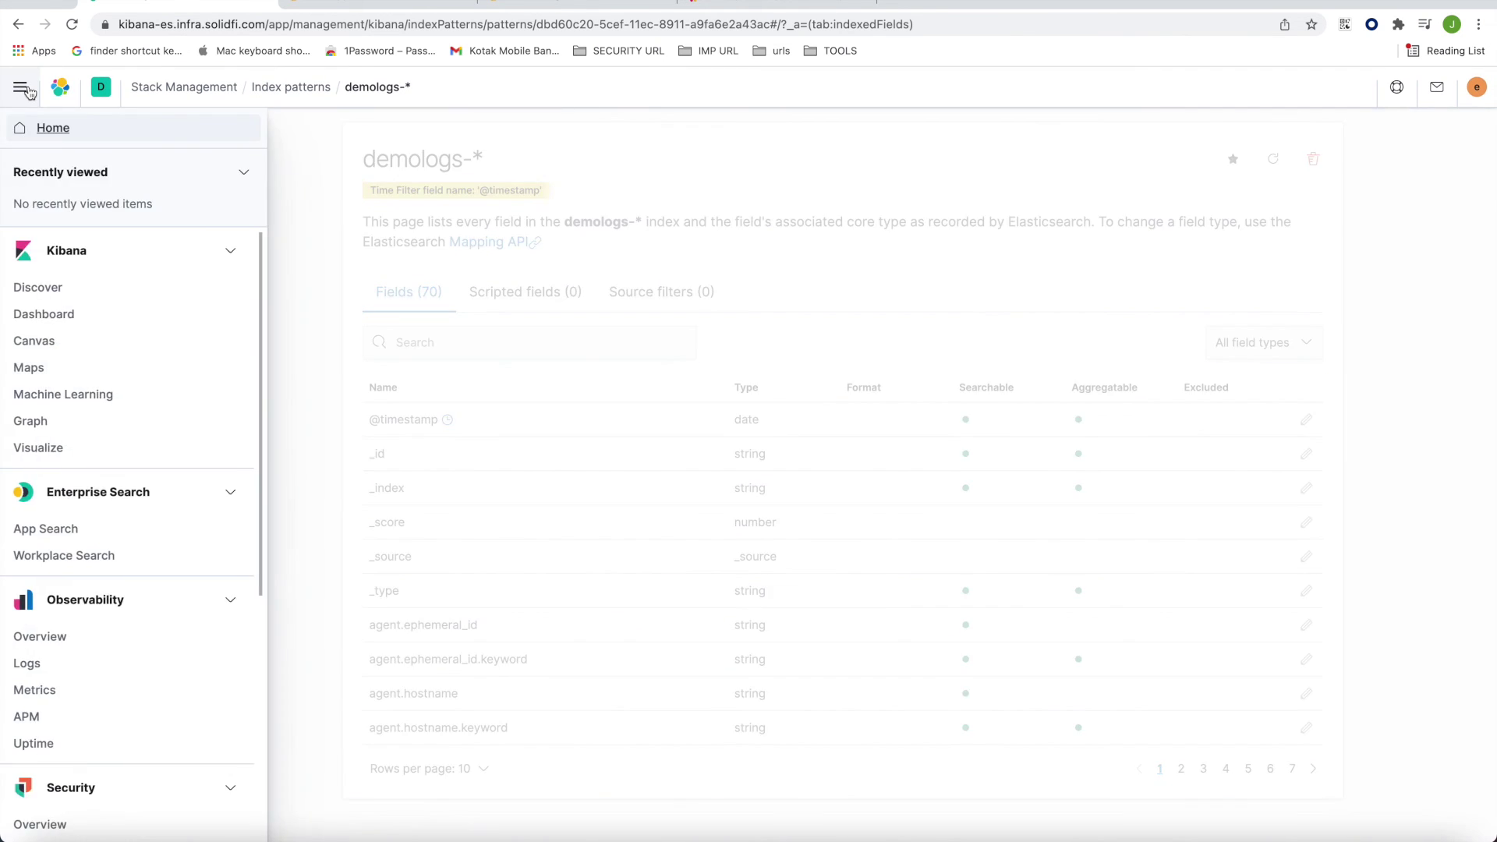
left_click(50, 288)
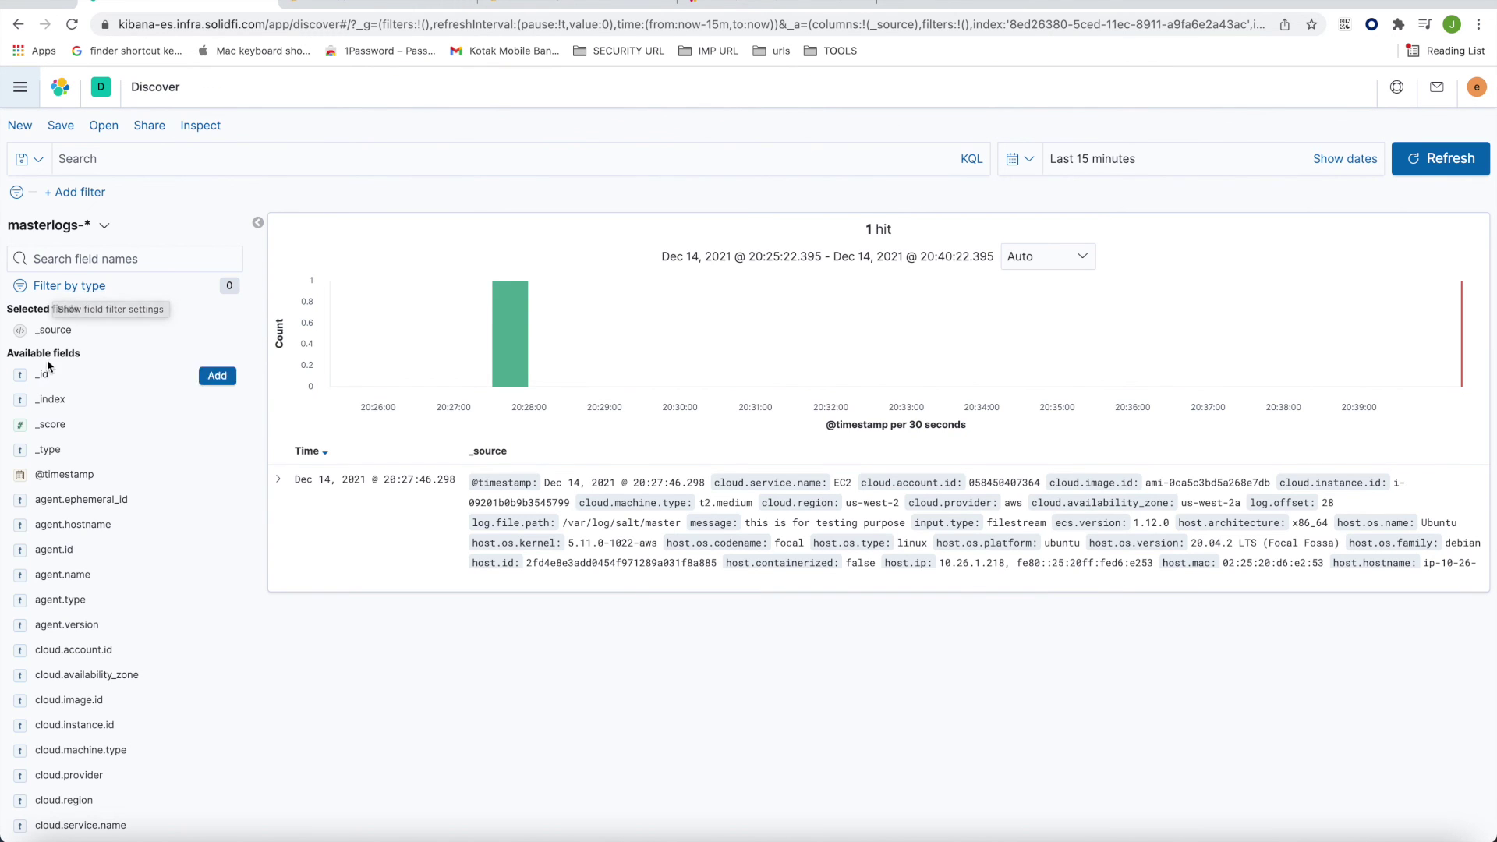
left_click(103, 226)
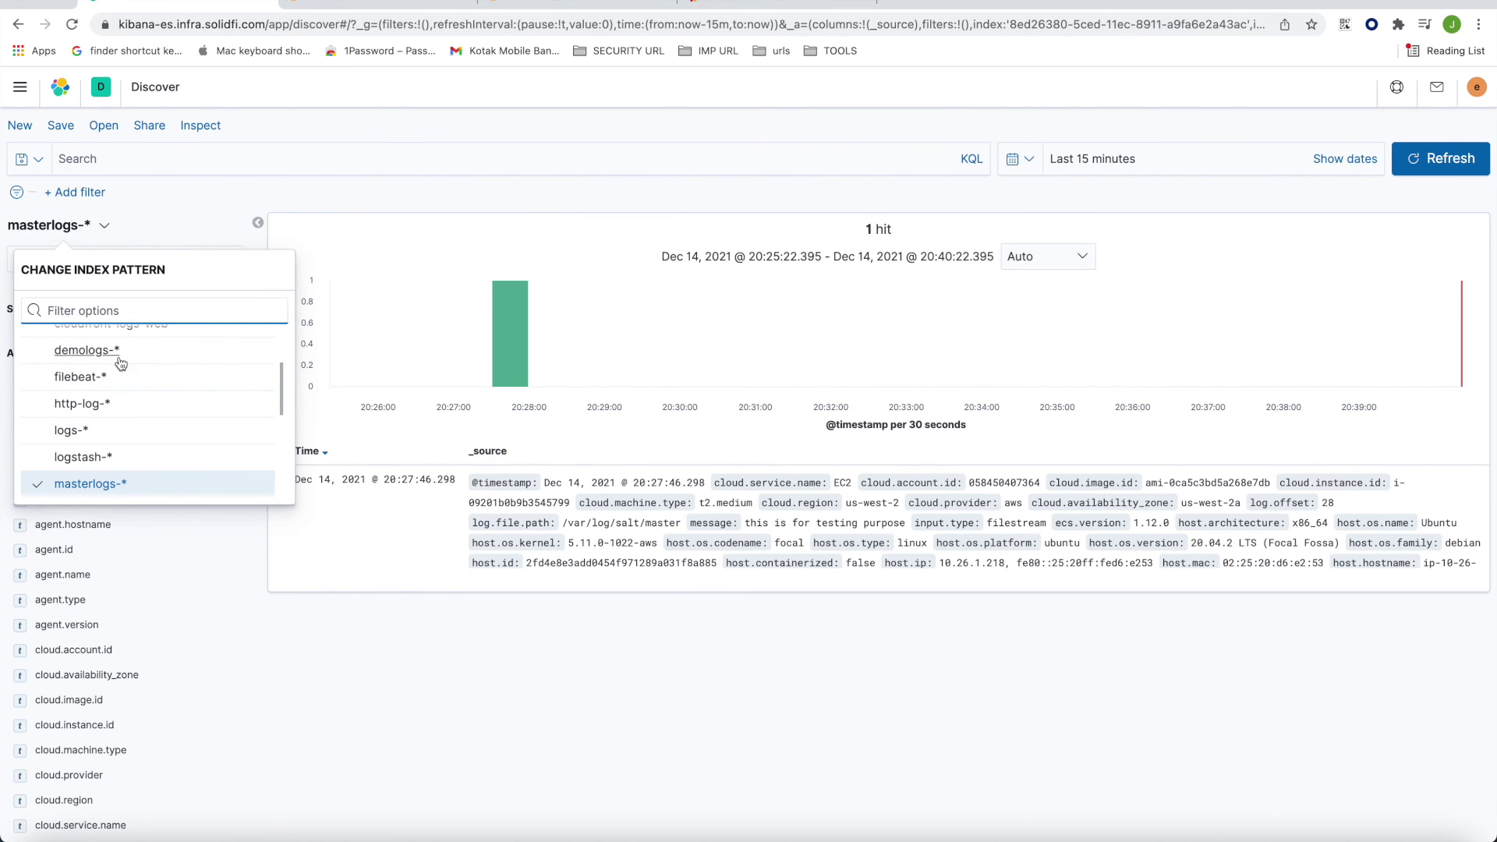
left_click(78, 351)
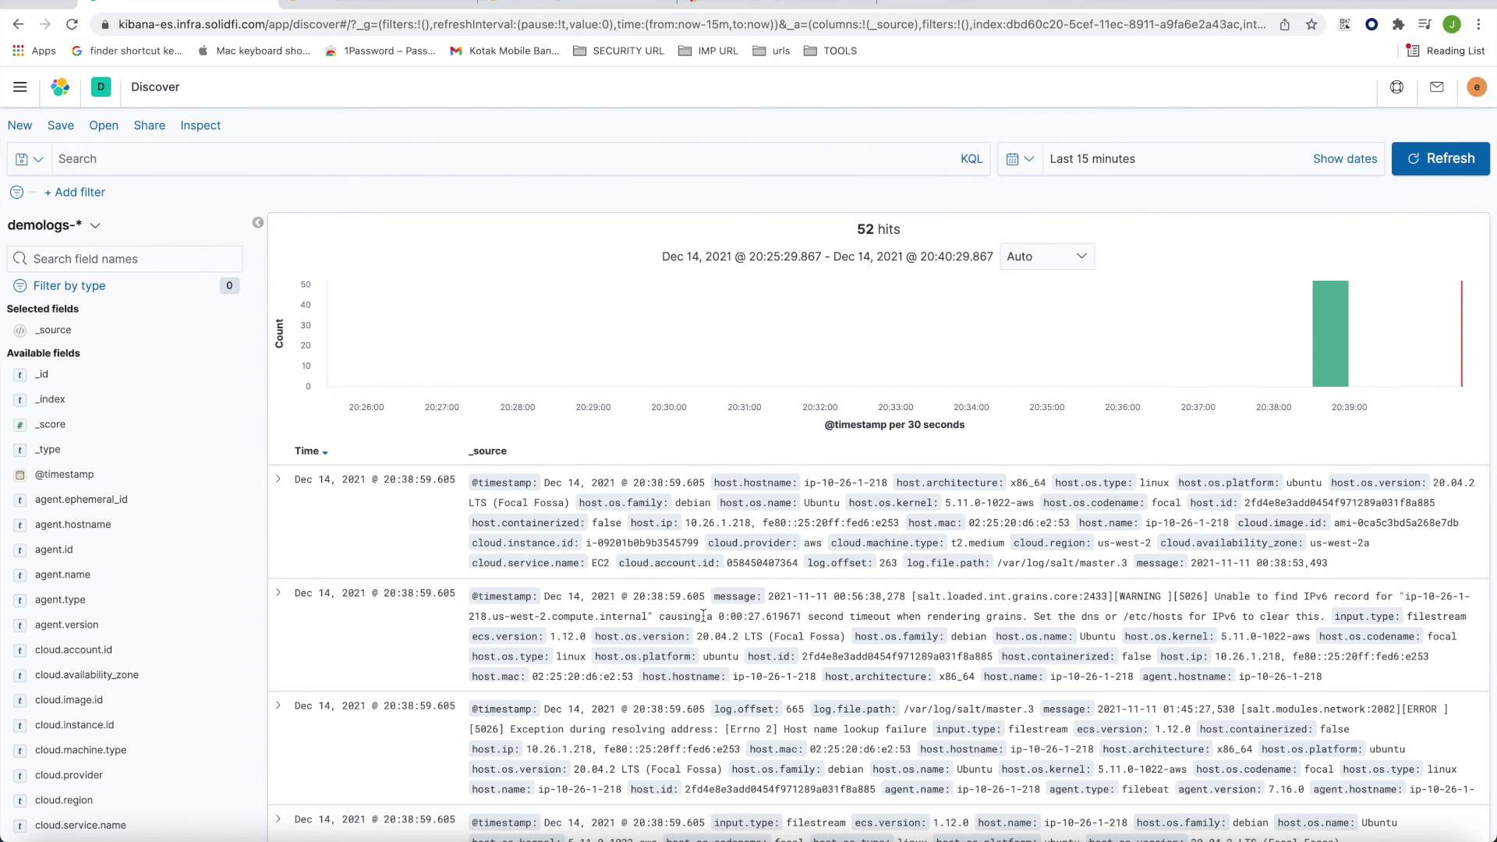
Scroll through the 52 demologs-* log entries shipped by Filebeat.
scroll(703, 615, "down", 3)
left_click_drag(715, 428, 460, 529)
scroll(780, 468, "down", 2)
scroll(1360, 361, "up", 5)
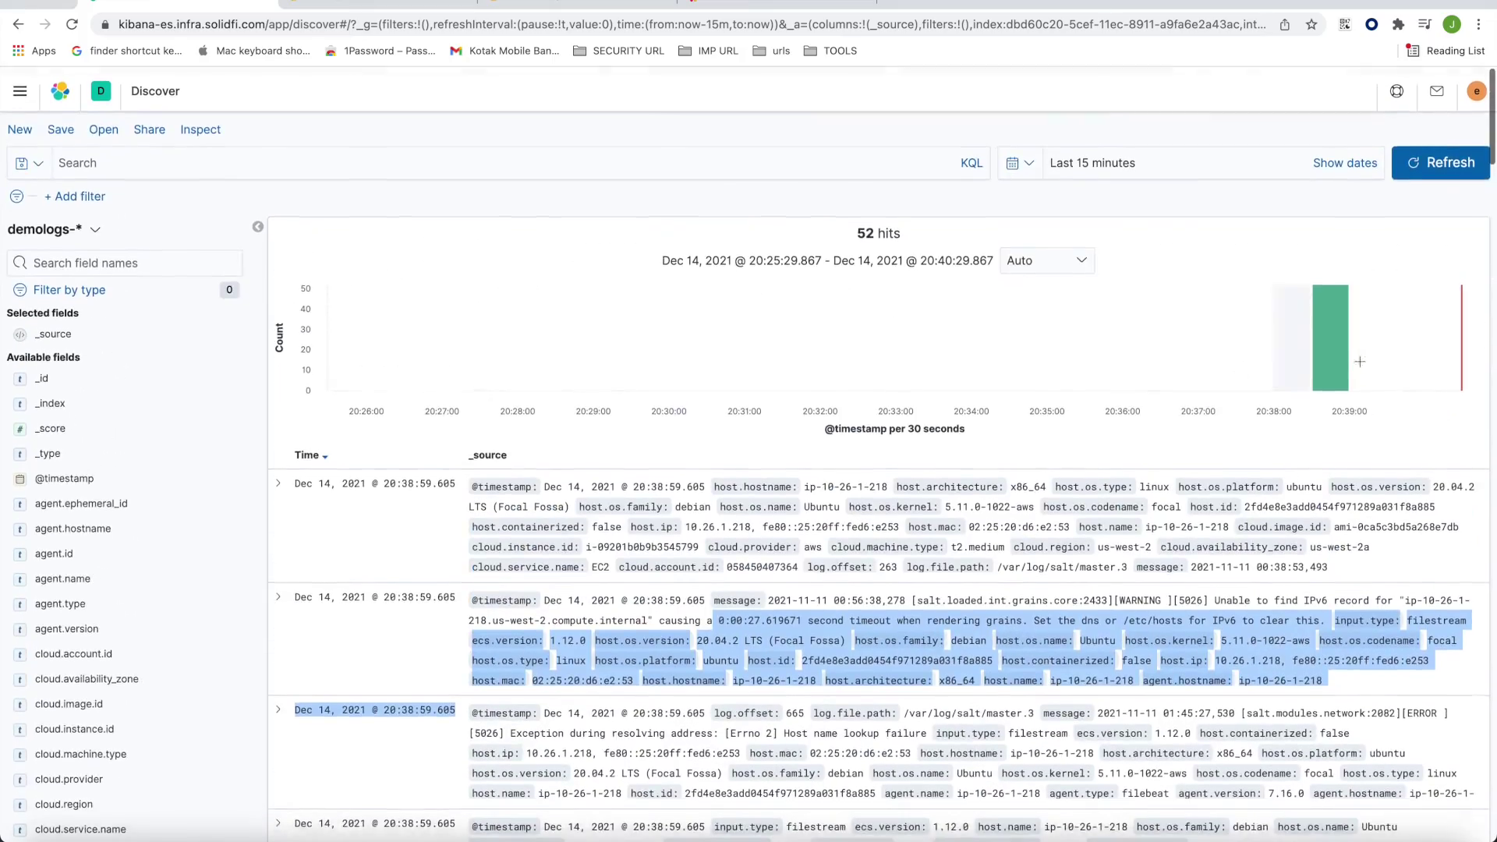
scroll(957, 656, "down", 20)
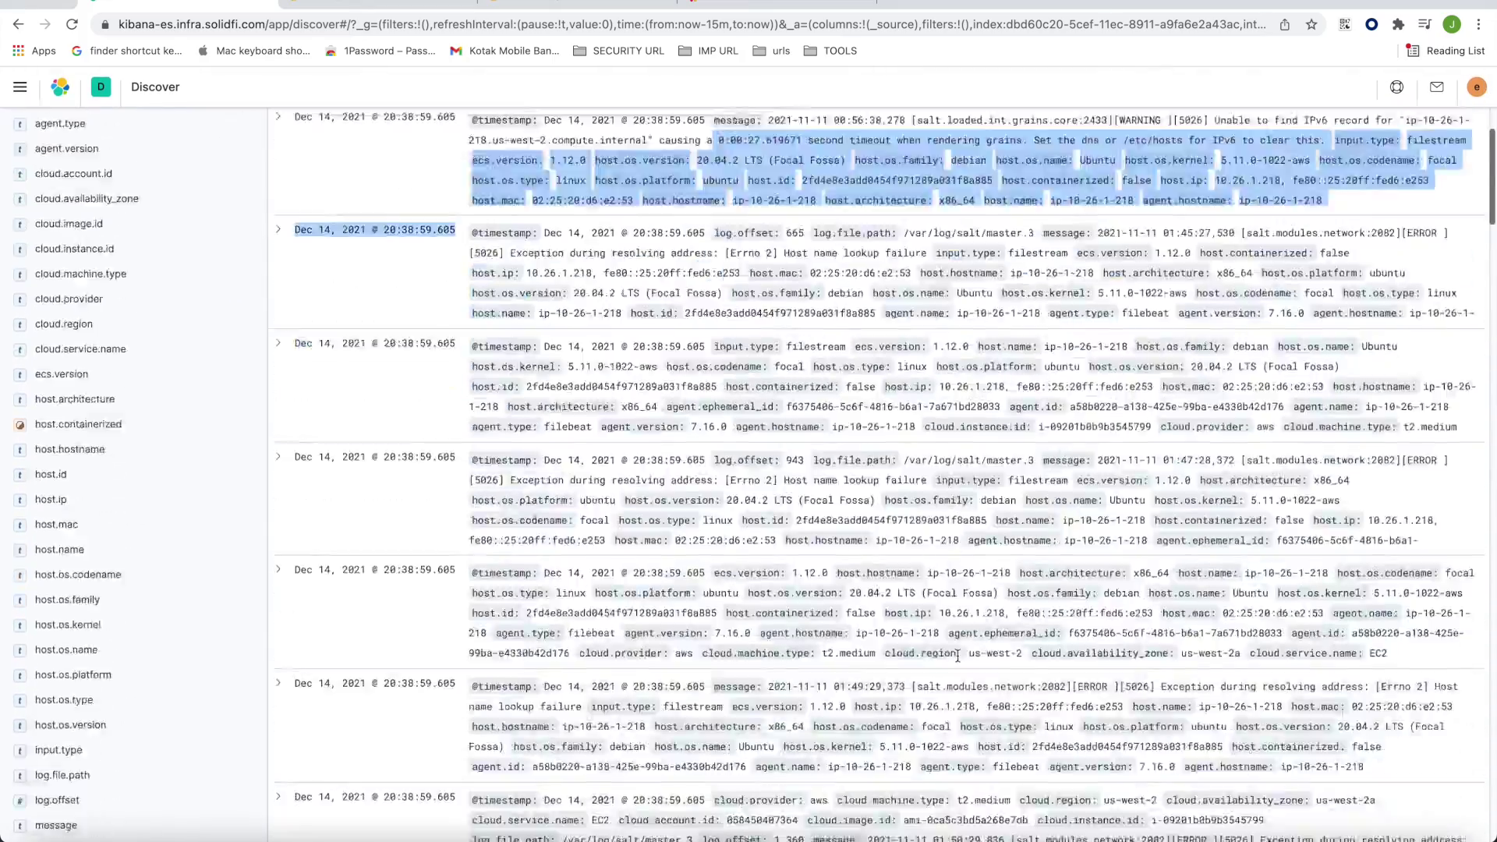
scroll(958, 656, "up", 20)
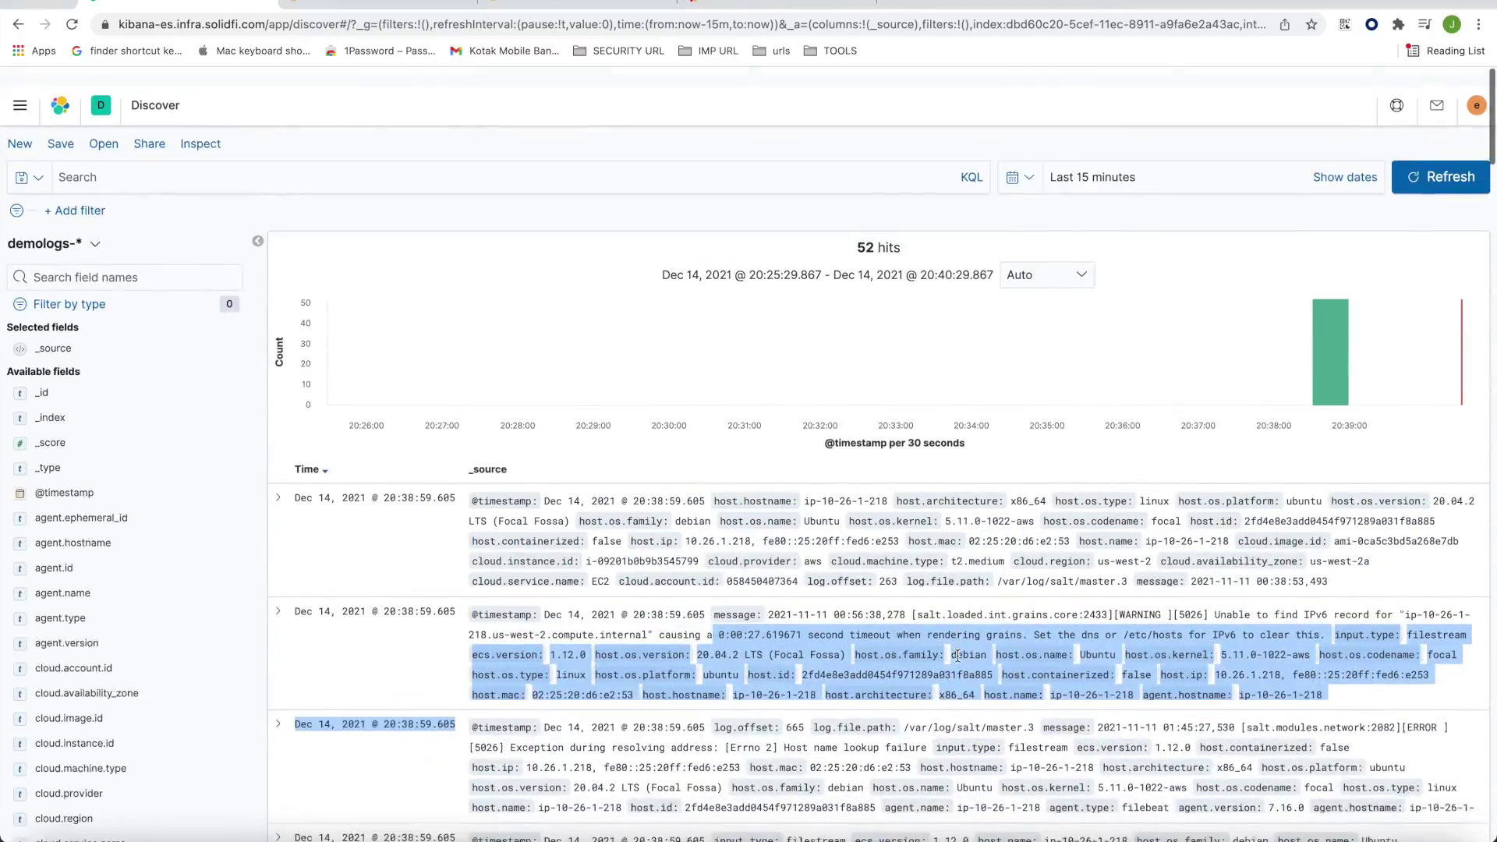